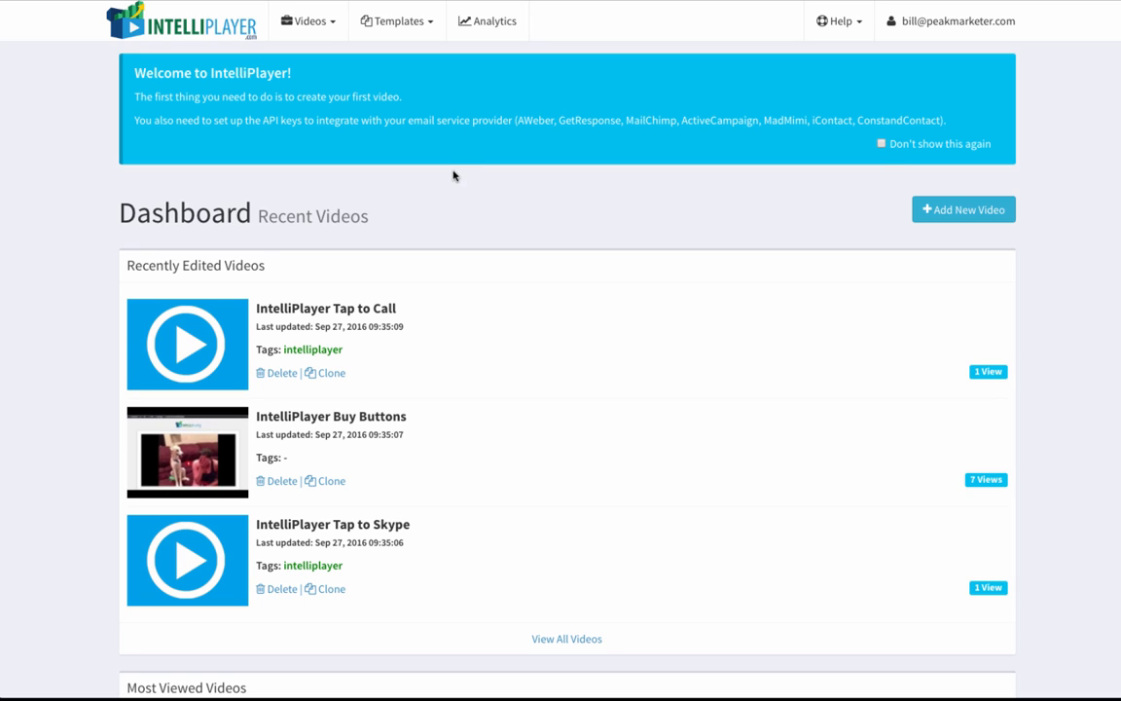
Step: Start adding a new video through YouTube search and grant Intelliplayer access with the PeakMarketer account
{"action": "left_click", "coordinate": [962, 211]}
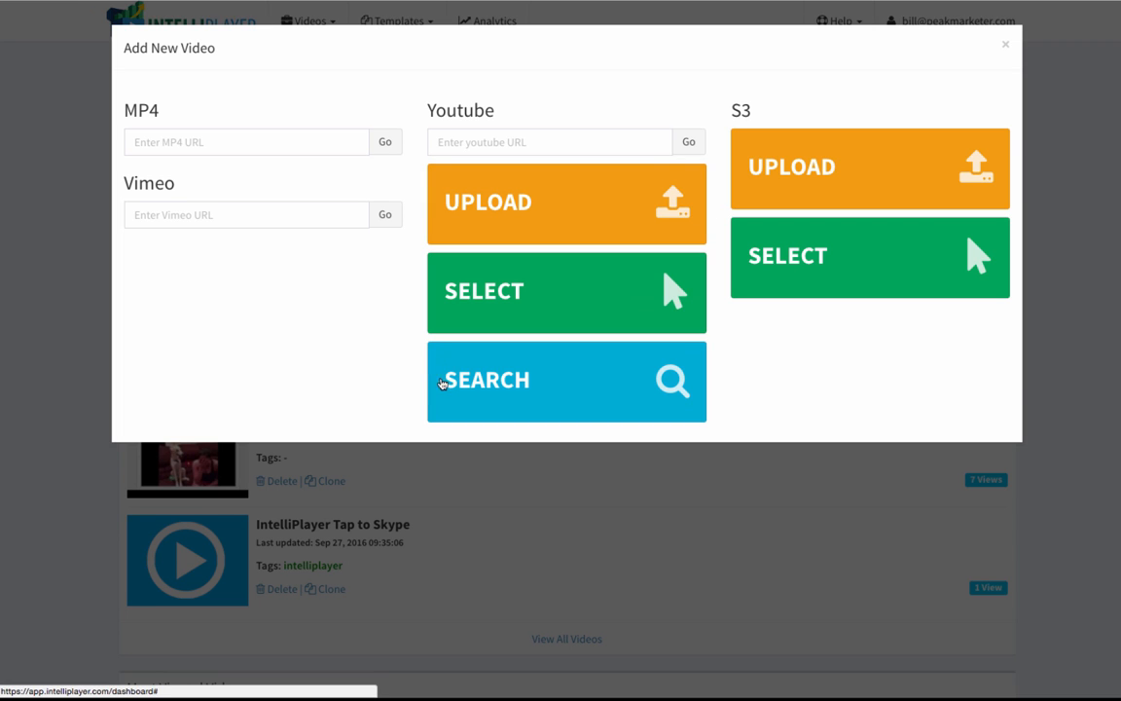
{"action": "left_click", "coordinate": [518, 383]}
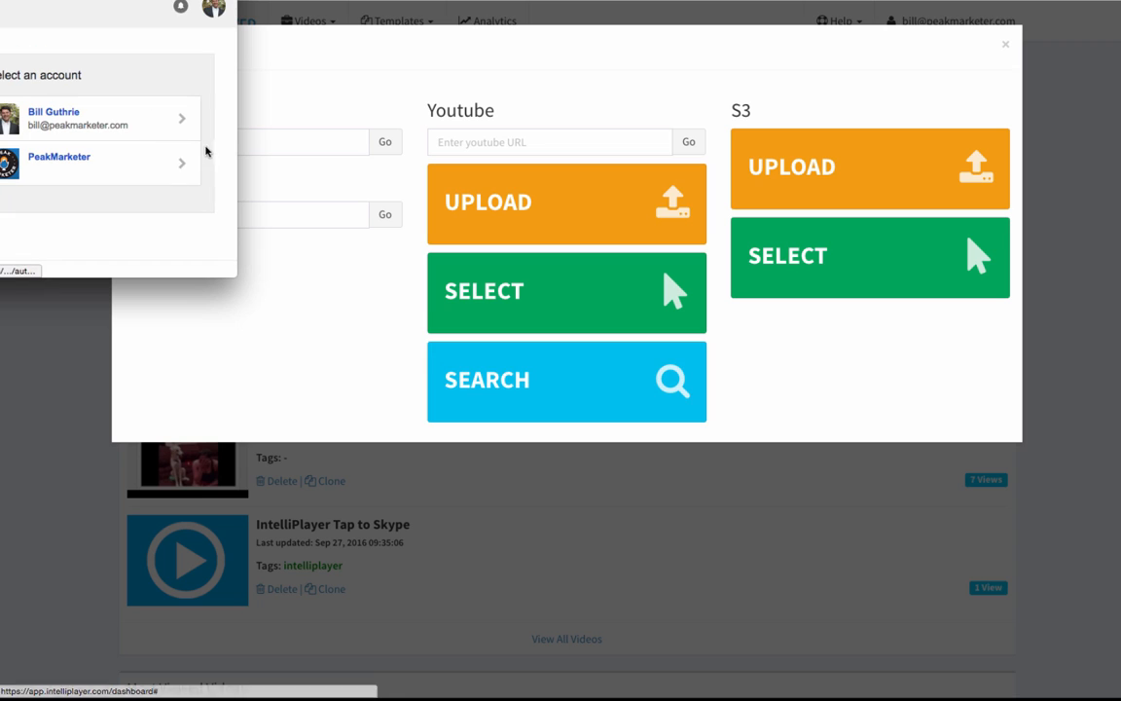
{"action": "left_click", "coordinate": [100, 161]}
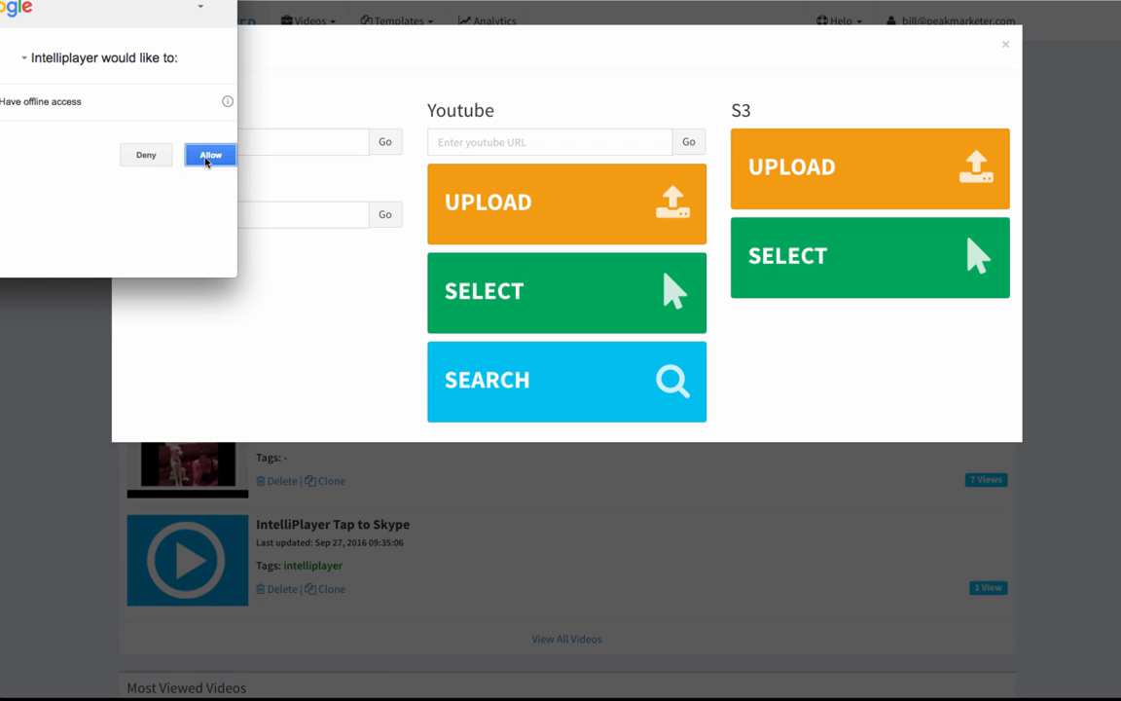
{"action": "left_click", "coordinate": [208, 155]}
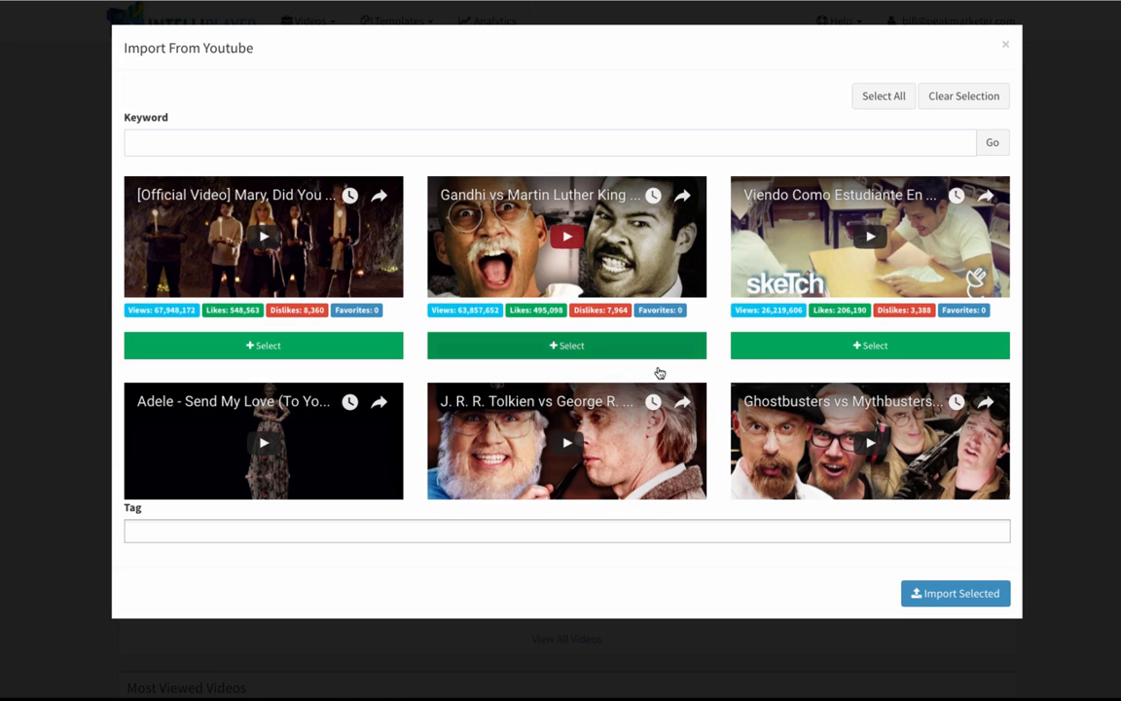
Step: Search YouTube for videos with the keyword "pancakes"
{"action": "scroll", "coordinate": [588, 391], "scroll_direction": "down", "scroll_amount": 2}
{"action": "scroll", "coordinate": [588, 391], "scroll_direction": "down", "scroll_amount": 5}
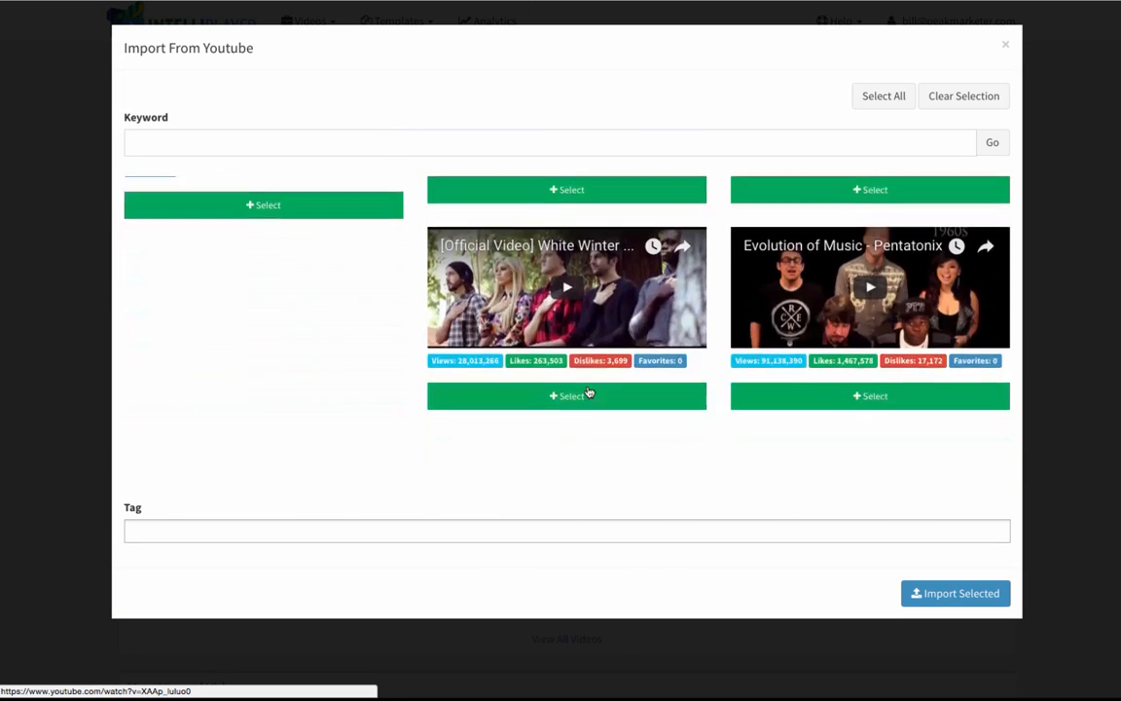
{"action": "scroll", "coordinate": [588, 392], "scroll_direction": "up", "scroll_amount": 6}
{"action": "left_click", "coordinate": [372, 139]}
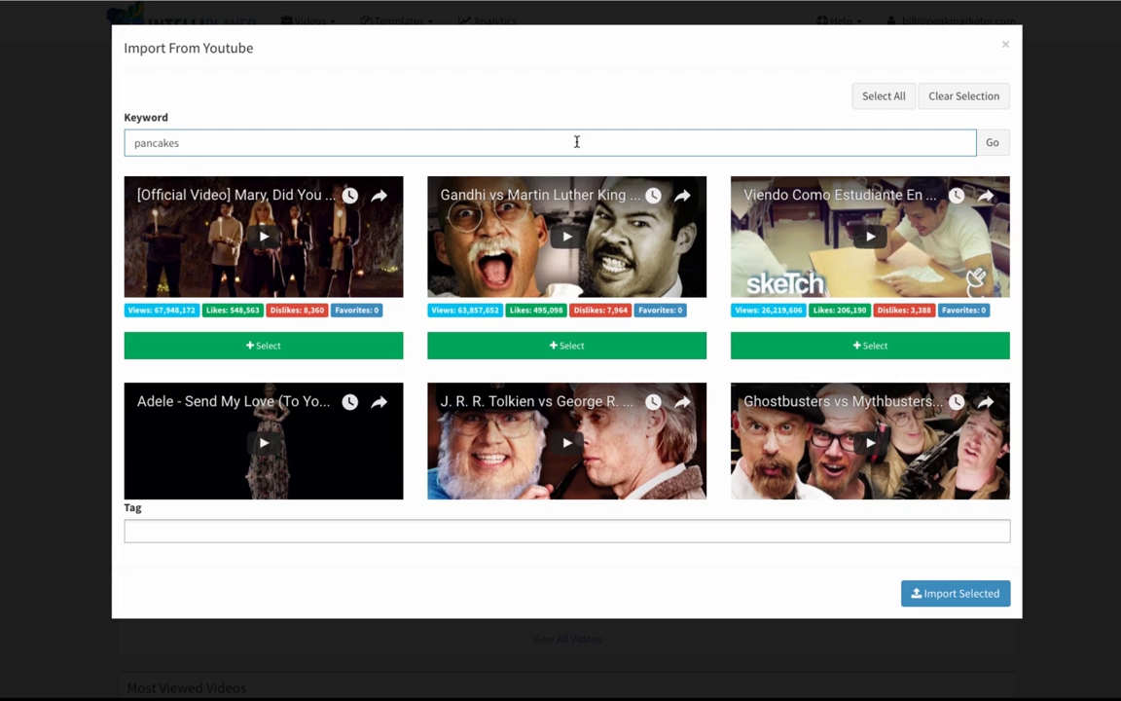
{"action": "left_click", "coordinate": [991, 142]}
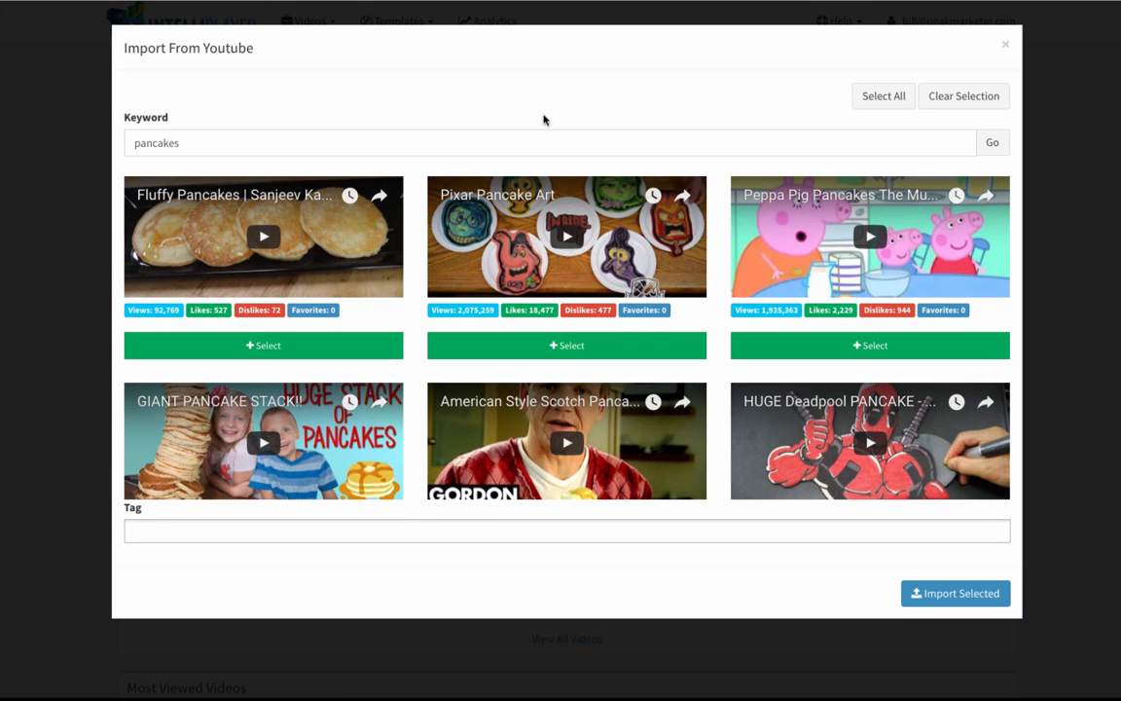
Step: Select the "Recettes des Vrais Pancakes" video from the search results and import it
{"action": "scroll", "coordinate": [543, 292], "scroll_direction": "down", "scroll_amount": 6}
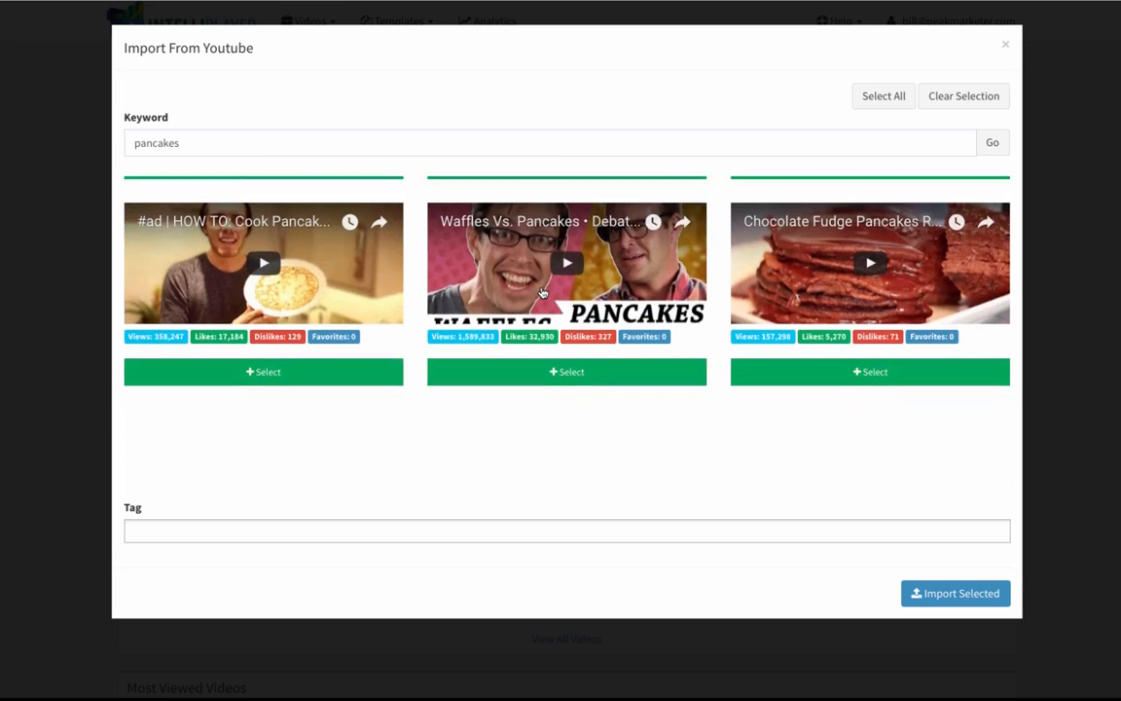
{"action": "scroll", "coordinate": [543, 292], "scroll_direction": "down", "scroll_amount": 2}
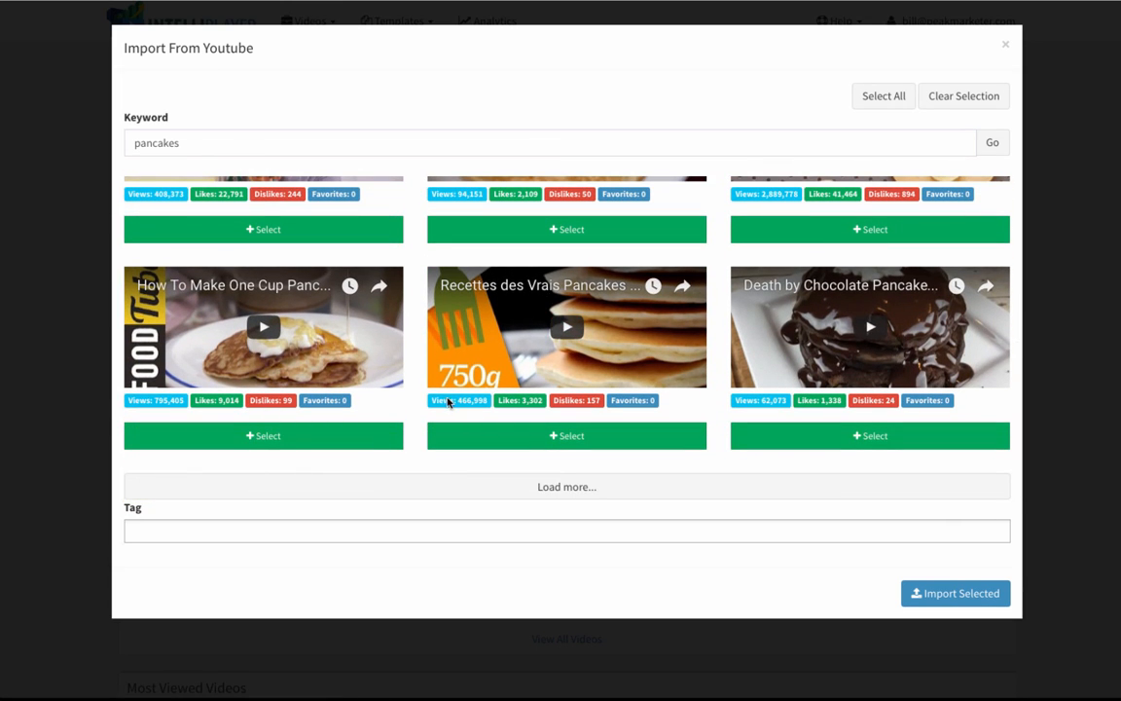
{"action": "left_click", "coordinate": [573, 438]}
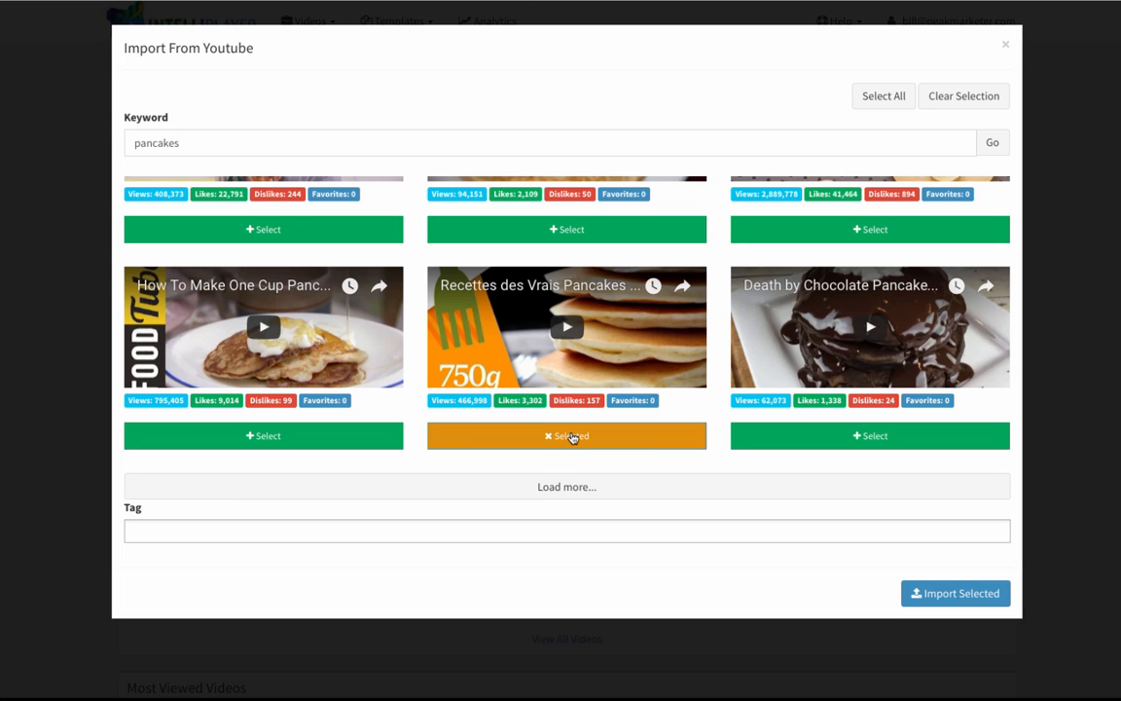
{"action": "left_click", "coordinate": [950, 595]}
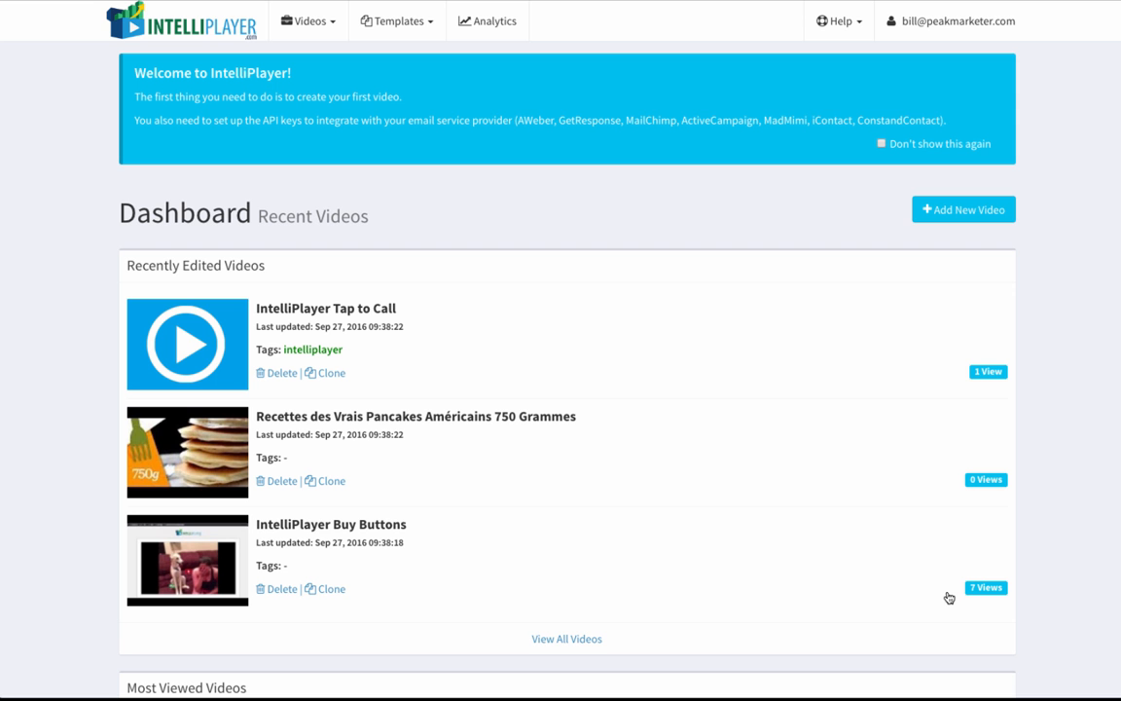
Step: Open the imported pancake video for editing and rename it "Pancake Video 1"
{"action": "left_click", "coordinate": [365, 419]}
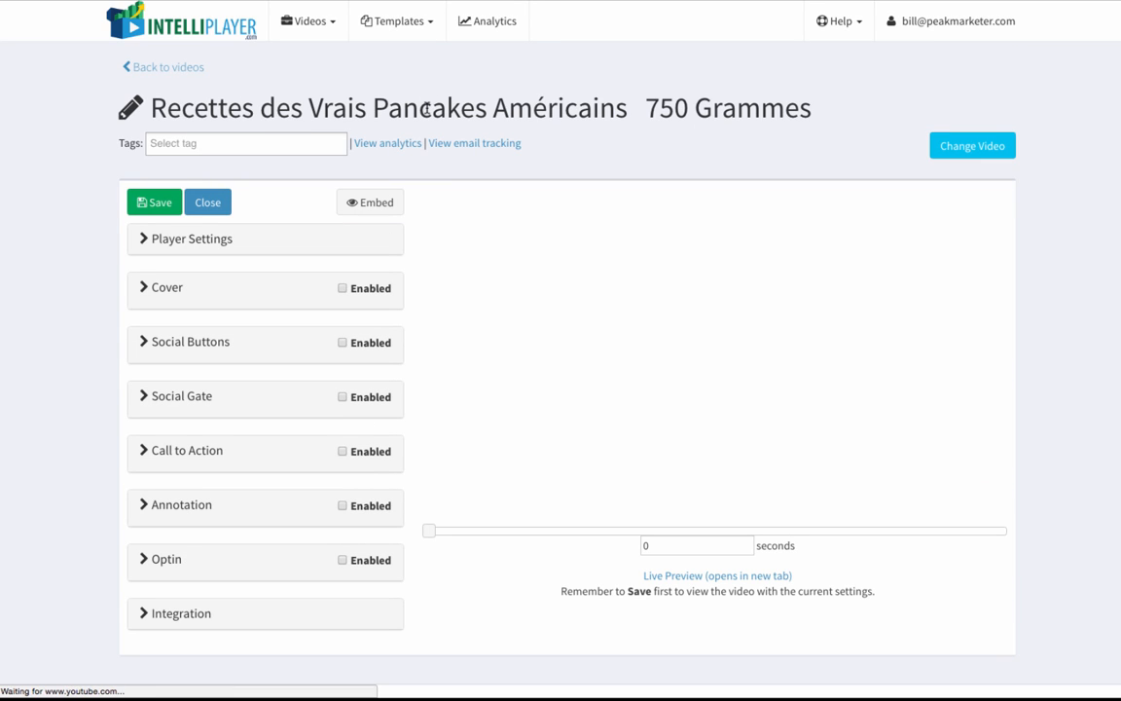
{"action": "left_click", "coordinate": [525, 105]}
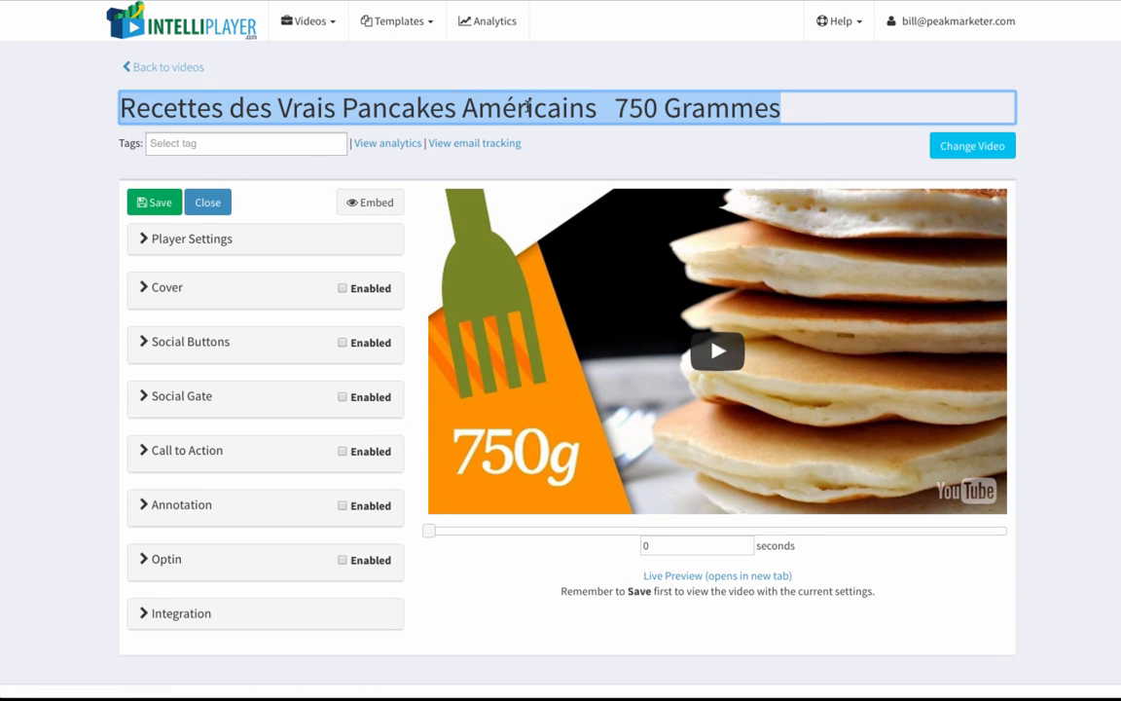
{"action": "type", "text": "Pancake Vi"}
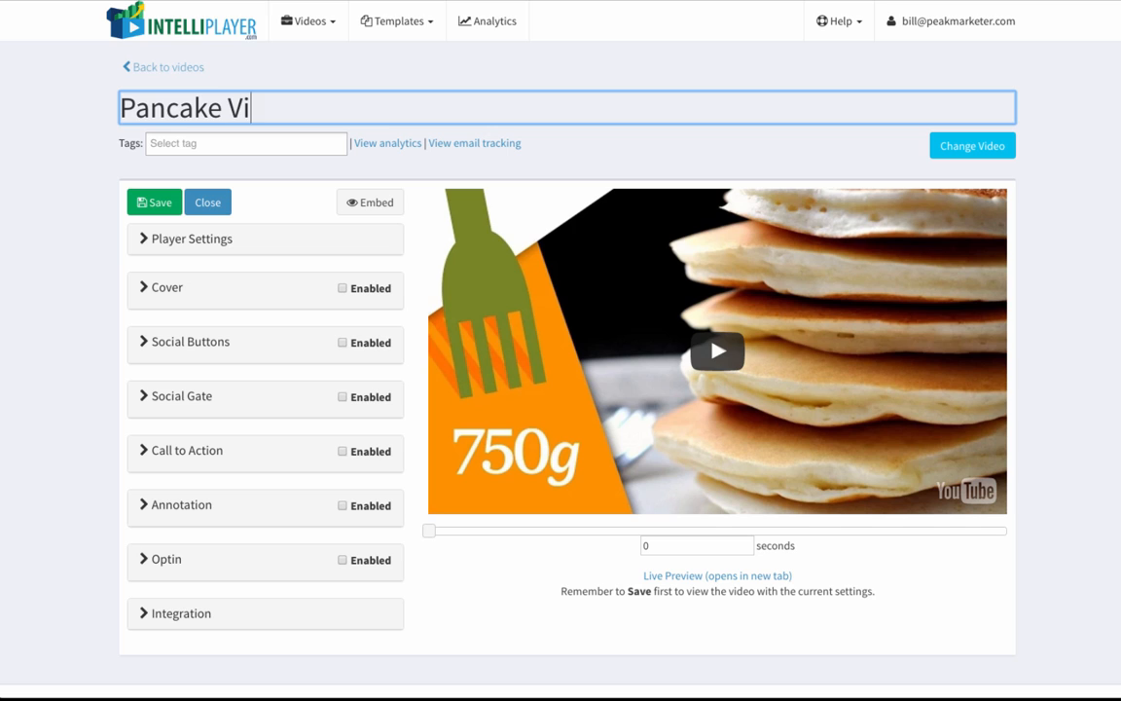
{"action": "type", "text": "deo 1"}
{"action": "left_click", "coordinate": [674, 158]}
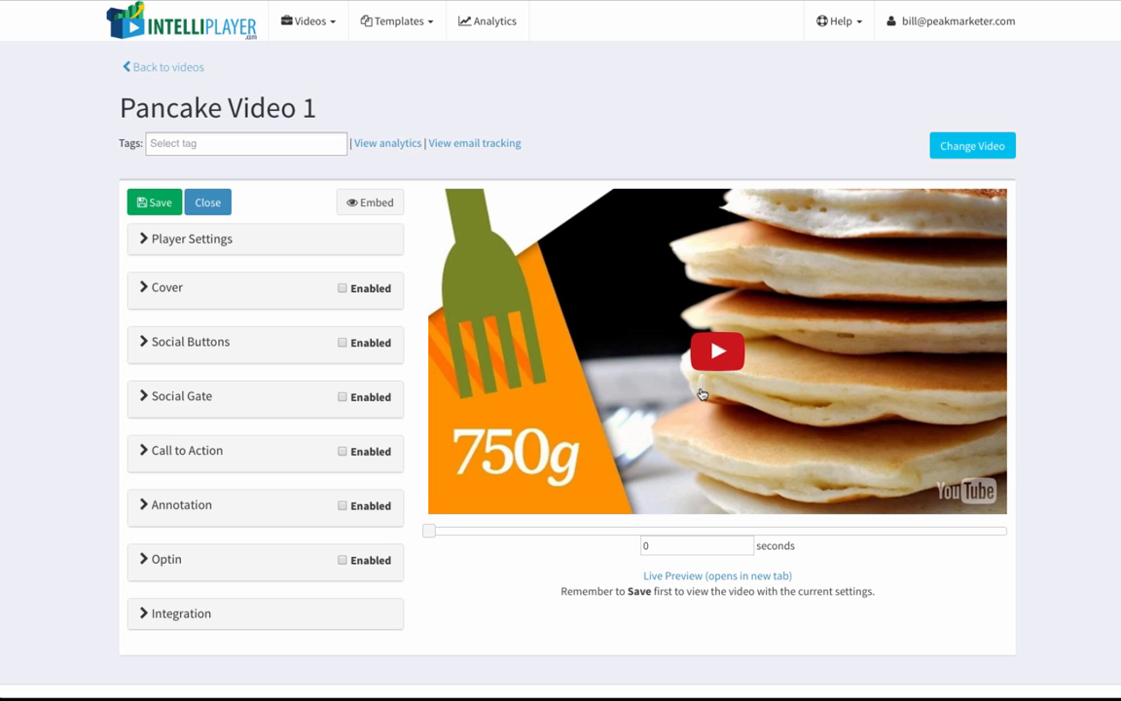
Step: Enable Autoplay in the video's player settings
{"action": "scroll", "coordinate": [563, 142], "scroll_direction": "down", "scroll_amount": 1}
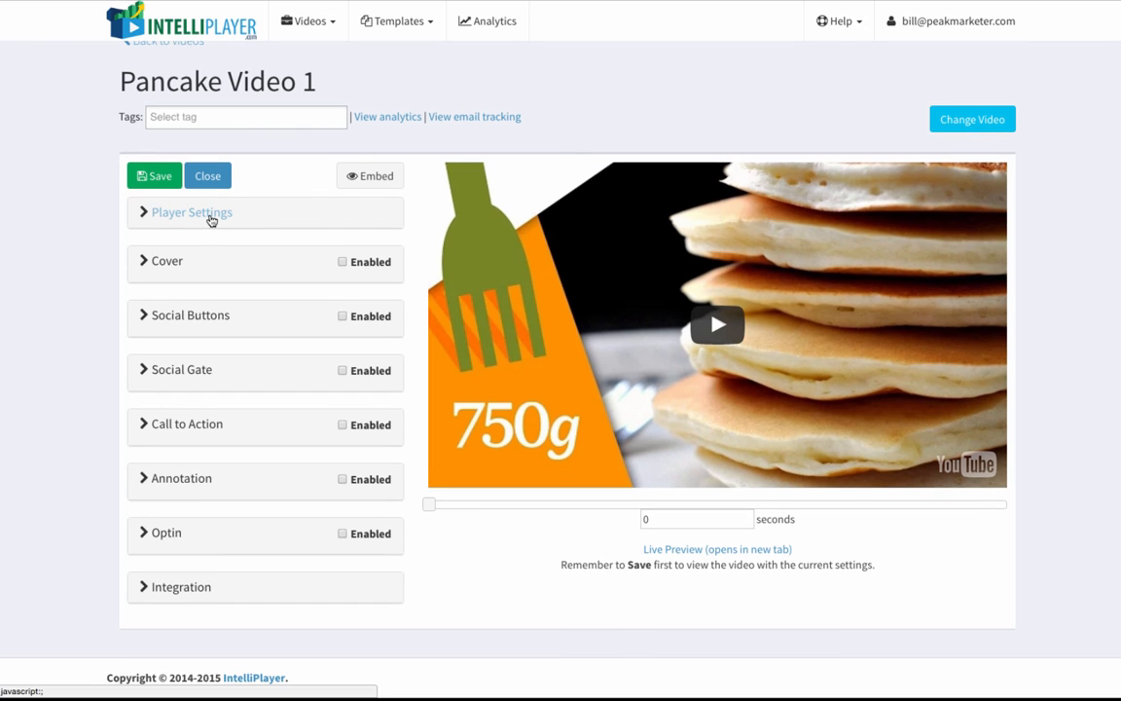
{"action": "left_click", "coordinate": [208, 213]}
{"action": "scroll", "coordinate": [241, 279], "scroll_direction": "down", "scroll_amount": 5}
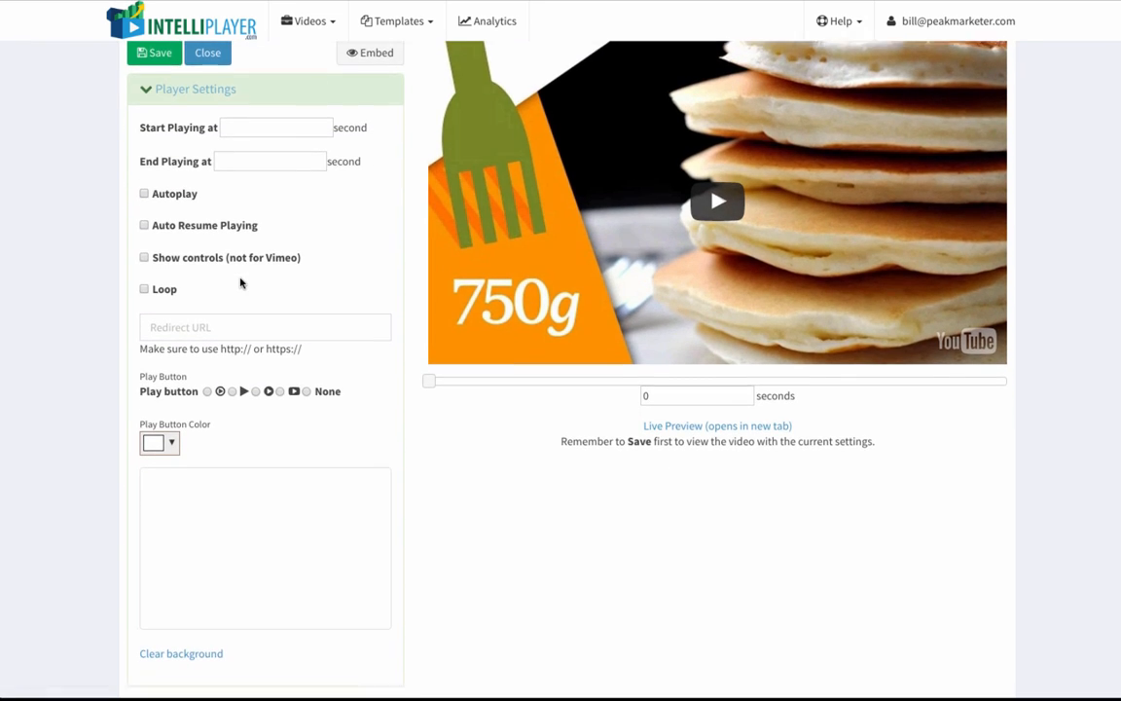
{"action": "left_click", "coordinate": [145, 178]}
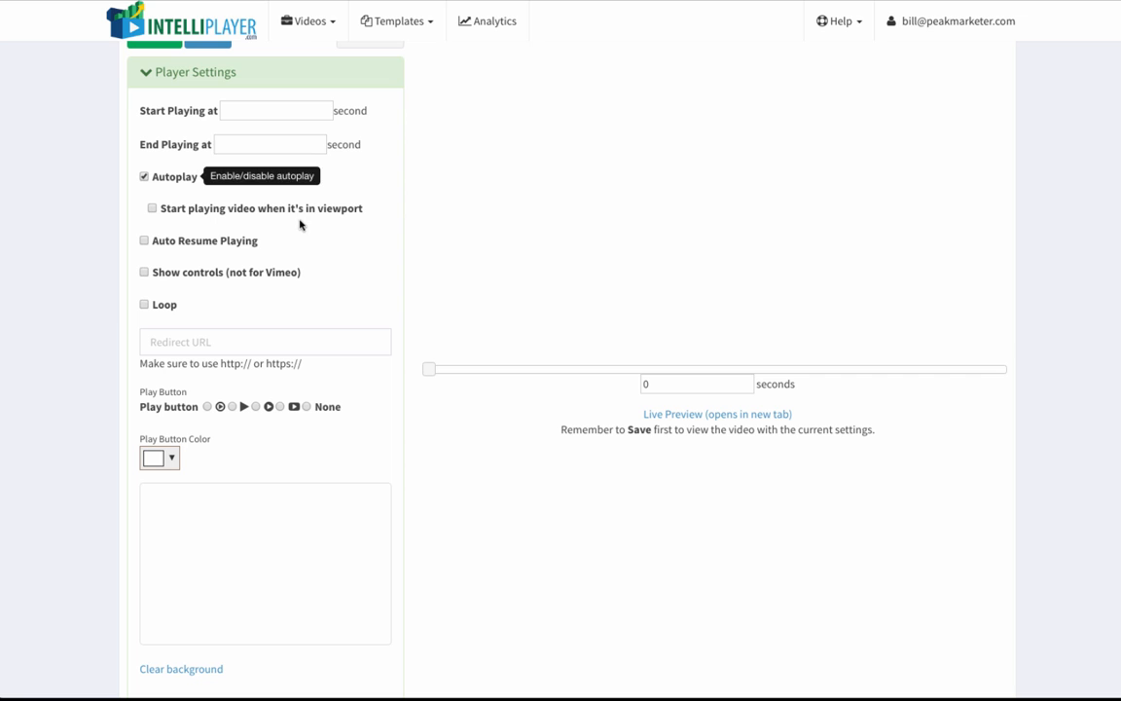
{"action": "scroll", "coordinate": [289, 289], "scroll_direction": "down", "scroll_amount": 2}
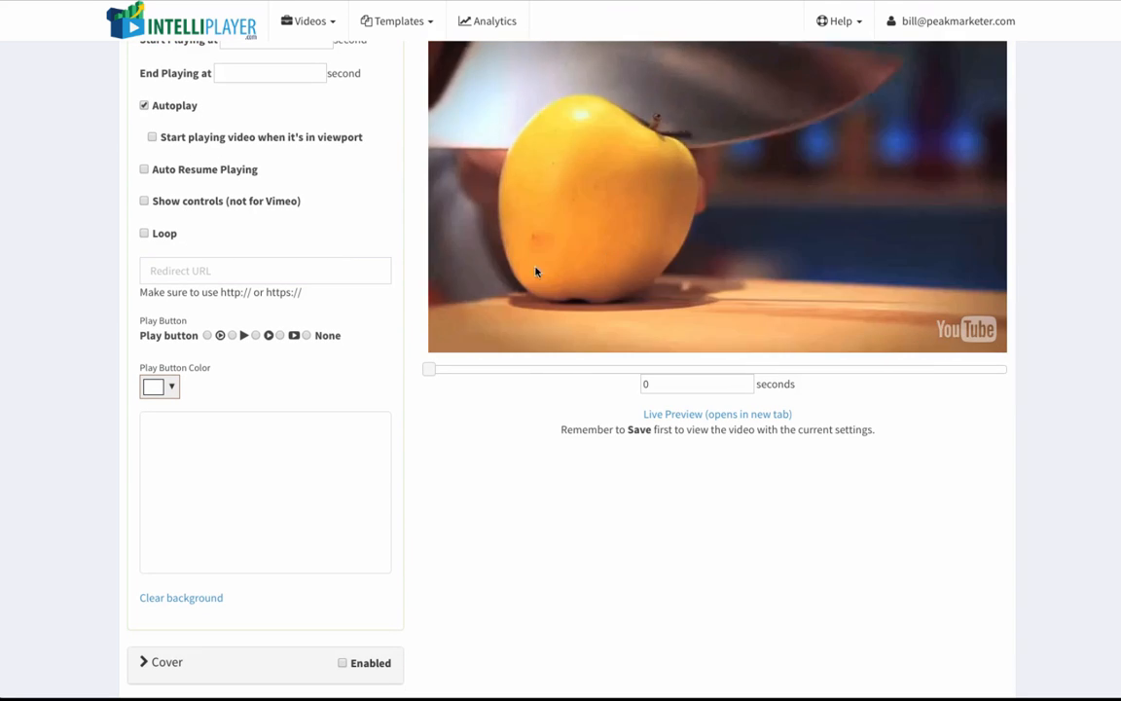
{"action": "scroll", "coordinate": [336, 336], "scroll_direction": "down", "scroll_amount": 2}
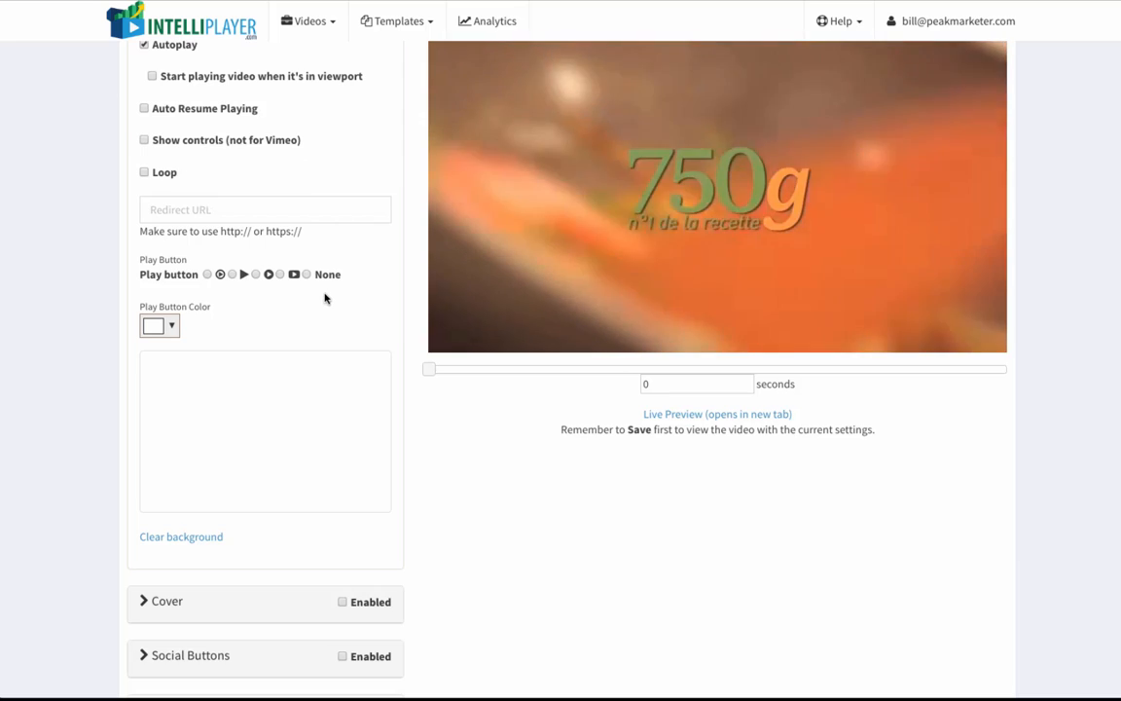
{"action": "scroll", "coordinate": [325, 298], "scroll_direction": "down", "scroll_amount": 2}
{"action": "scroll", "coordinate": [289, 275], "scroll_direction": "up", "scroll_amount": 4}
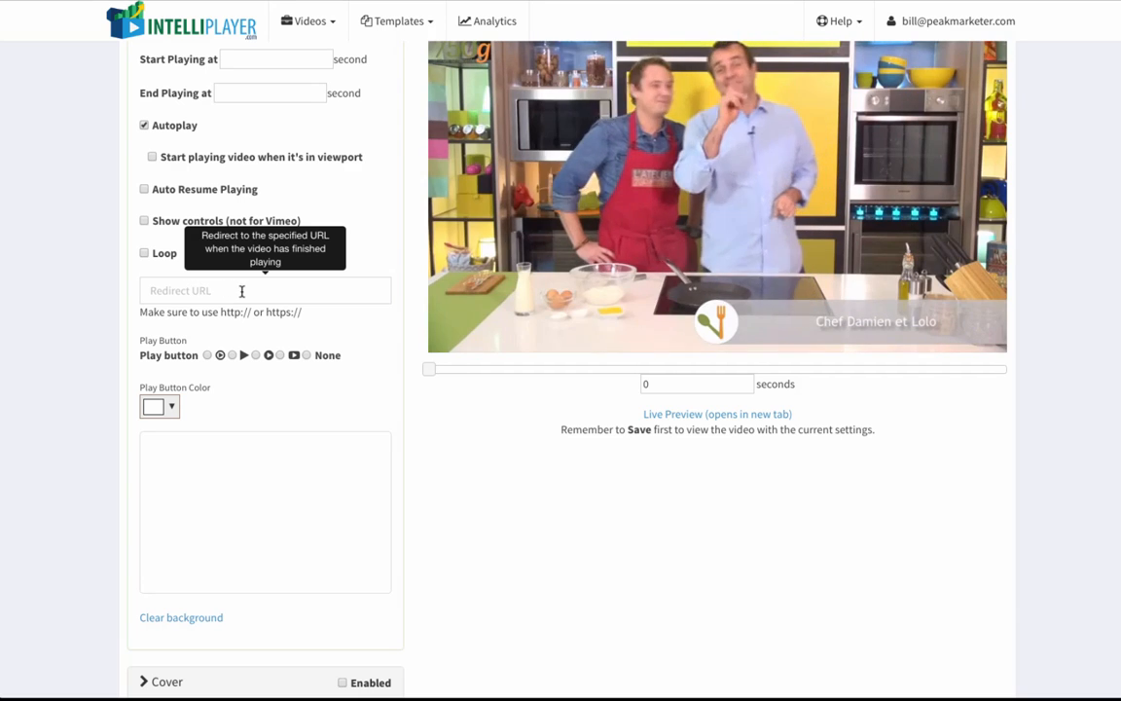
{"action": "left_click", "coordinate": [248, 291]}
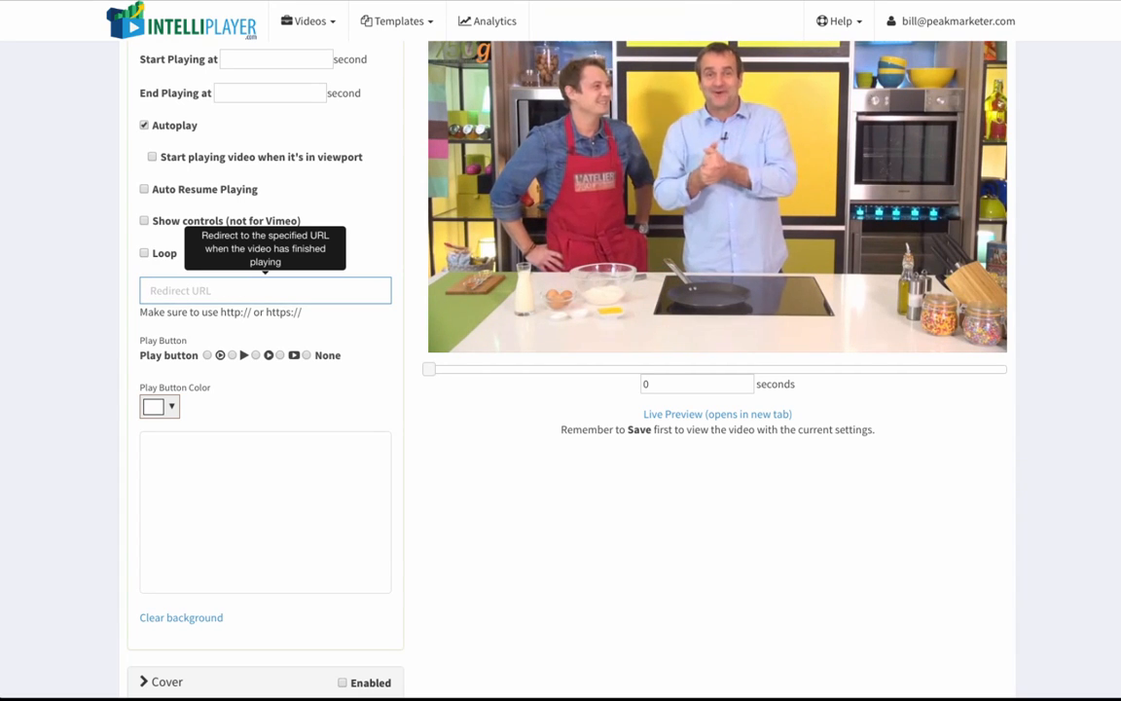
{"action": "type", "text": "http://go"}
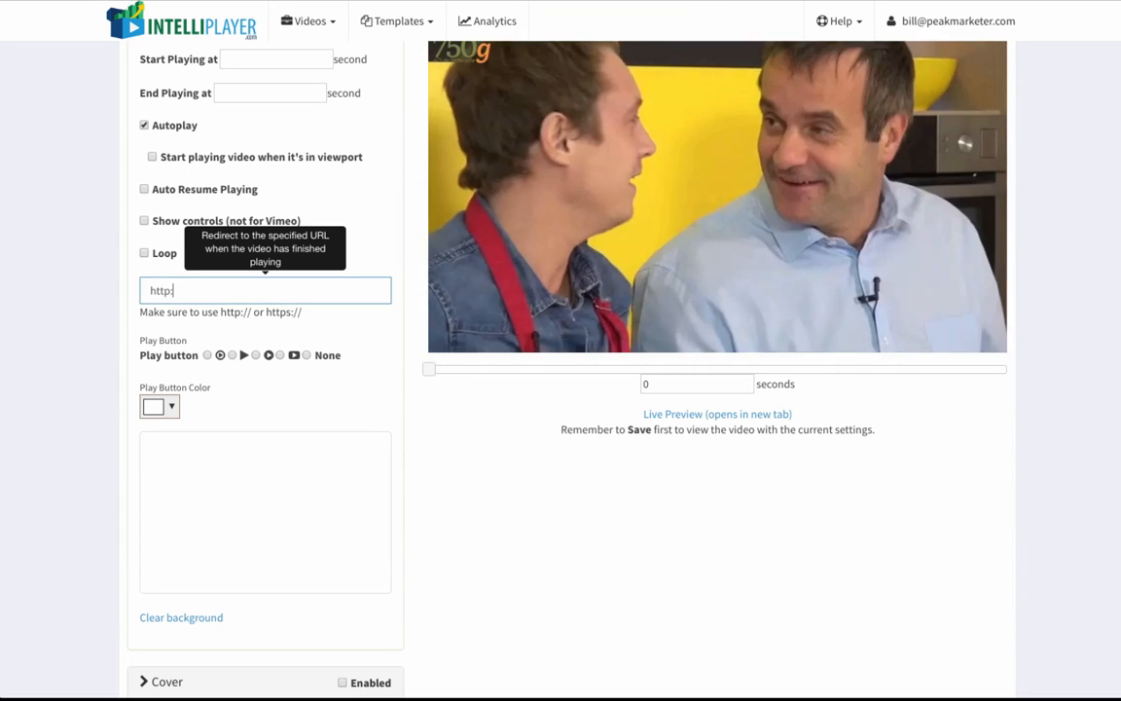
{"action": "type", "text": "ogle.com"}
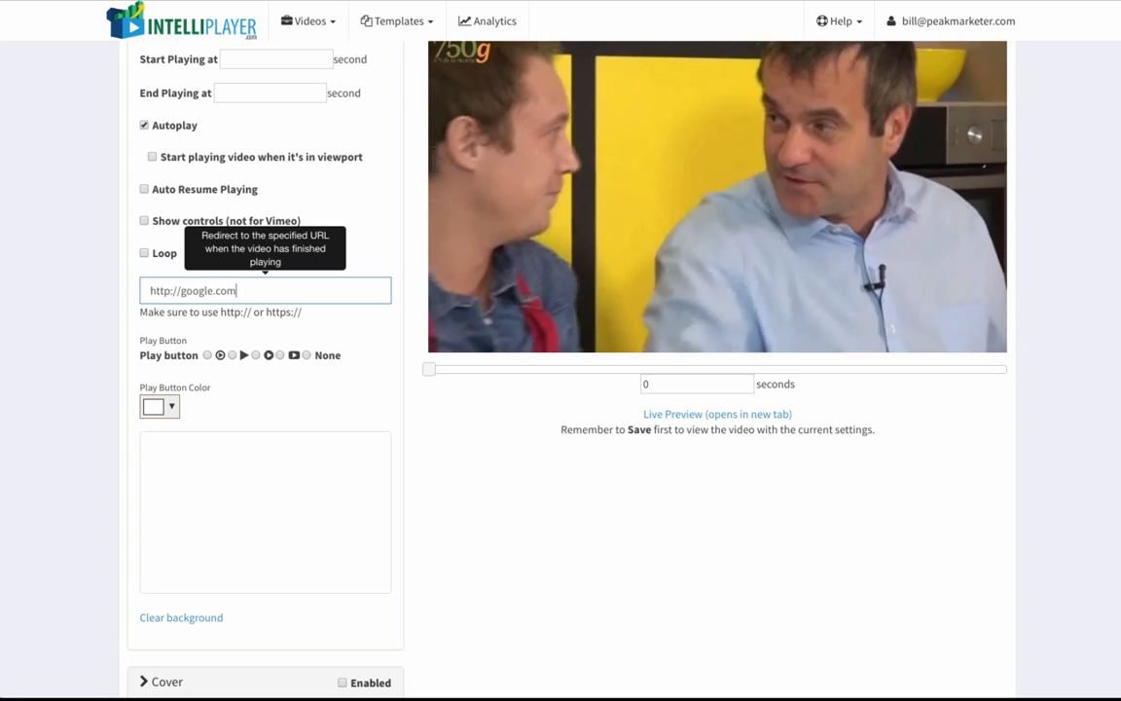
{"action": "left_click", "coordinate": [345, 392]}
Step: Add the cover text "Watch this amazing pancake video!" and enable the cover
{"action": "scroll", "coordinate": [345, 392], "scroll_direction": "down", "scroll_amount": 1}
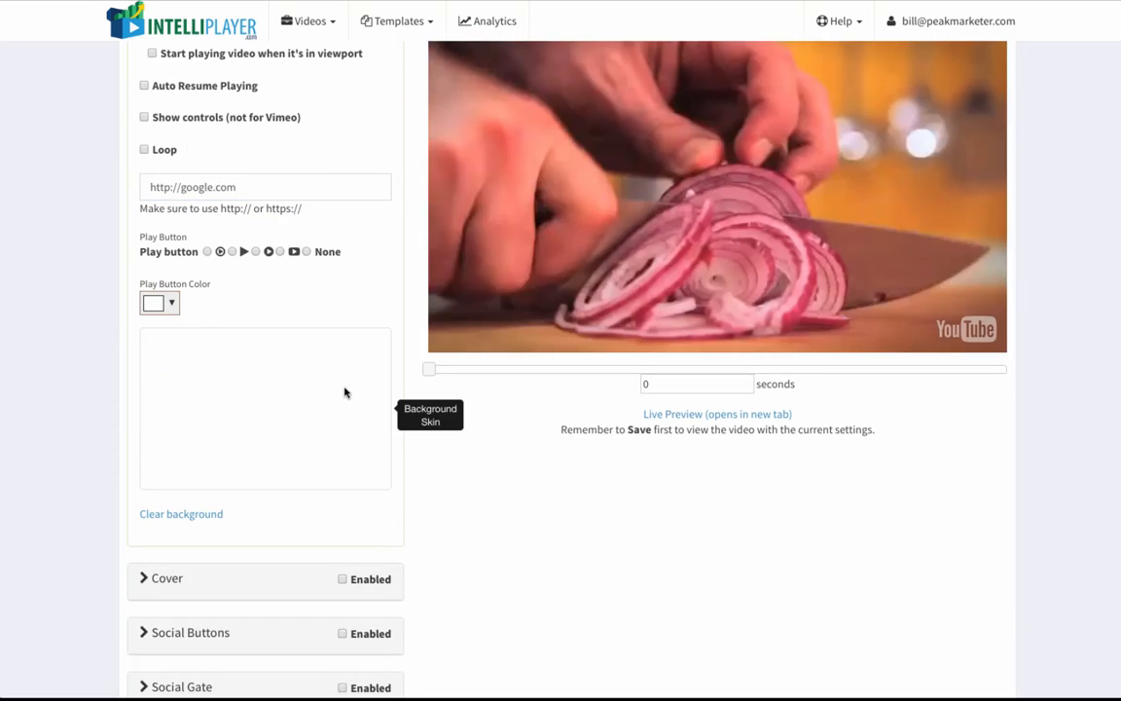
{"action": "scroll", "coordinate": [345, 393], "scroll_direction": "down", "scroll_amount": 3}
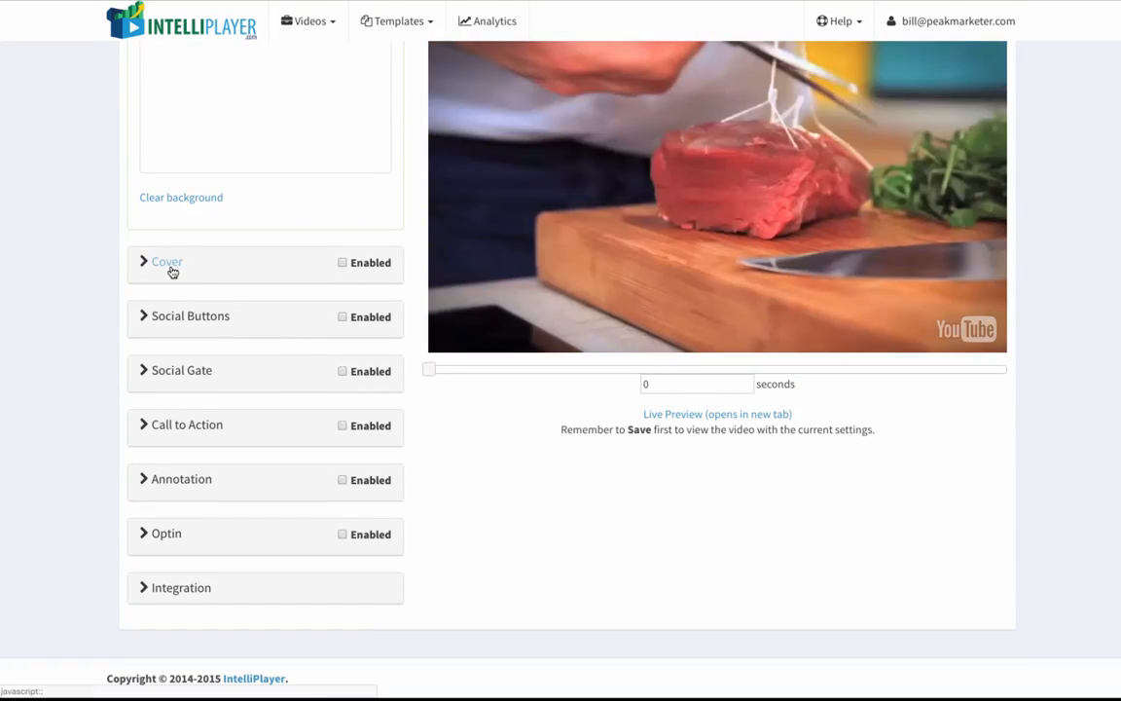
{"action": "left_click", "coordinate": [173, 270]}
{"action": "scroll", "coordinate": [263, 336], "scroll_direction": "up", "scroll_amount": 3}
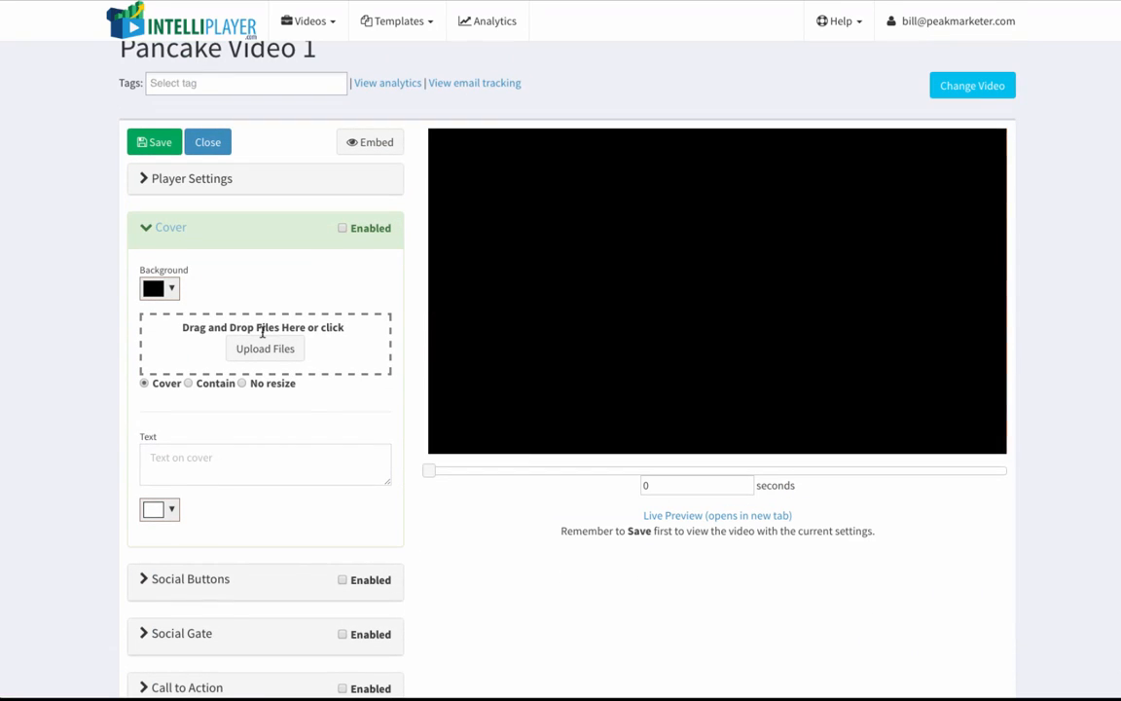
{"action": "left_click", "coordinate": [235, 458]}
{"action": "type", "text": "Watch th"}
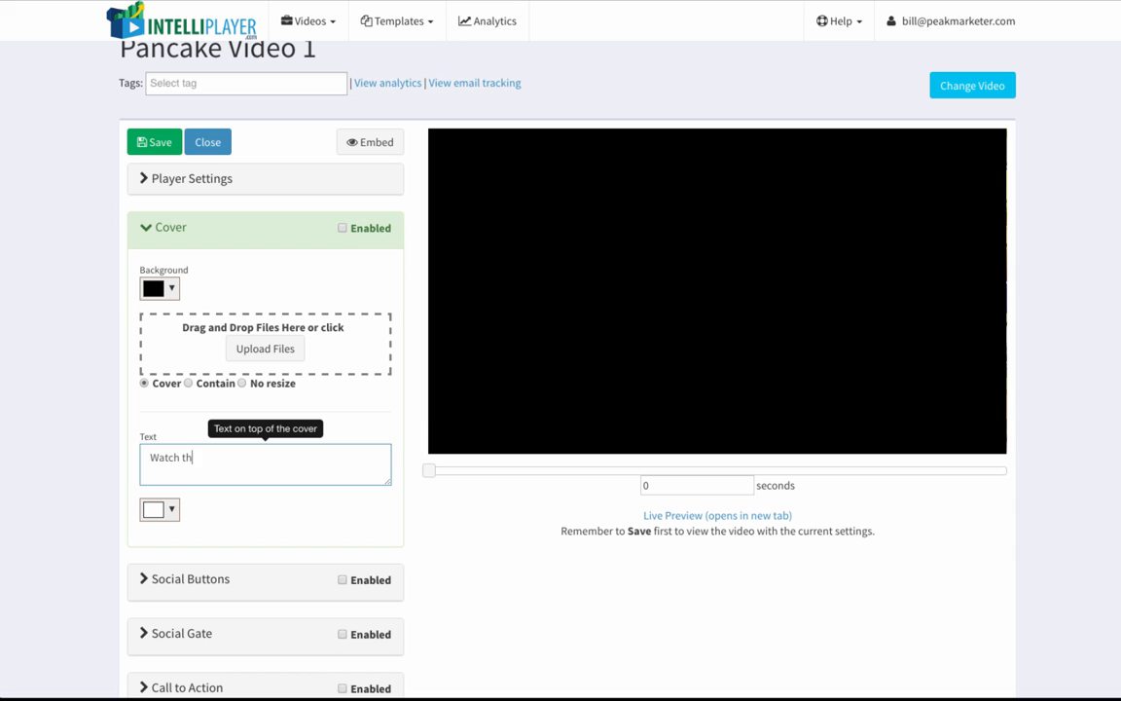
{"action": "type", "text": "is amazing pancake video!"}
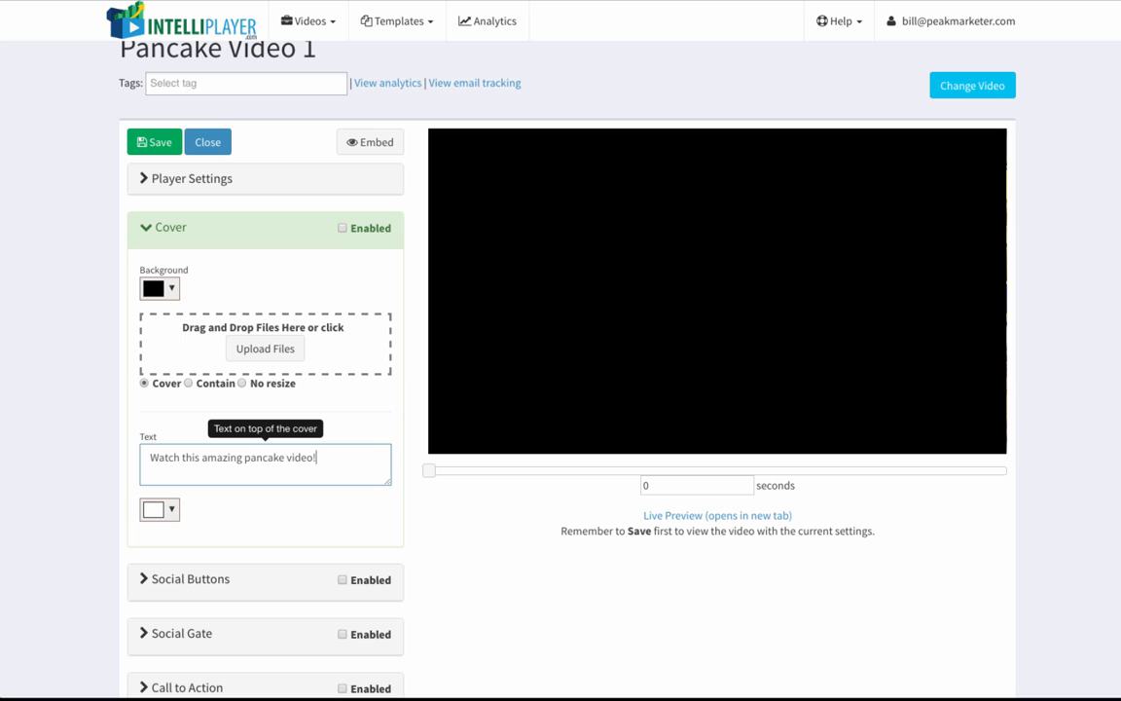
{"action": "left_click", "coordinate": [275, 529]}
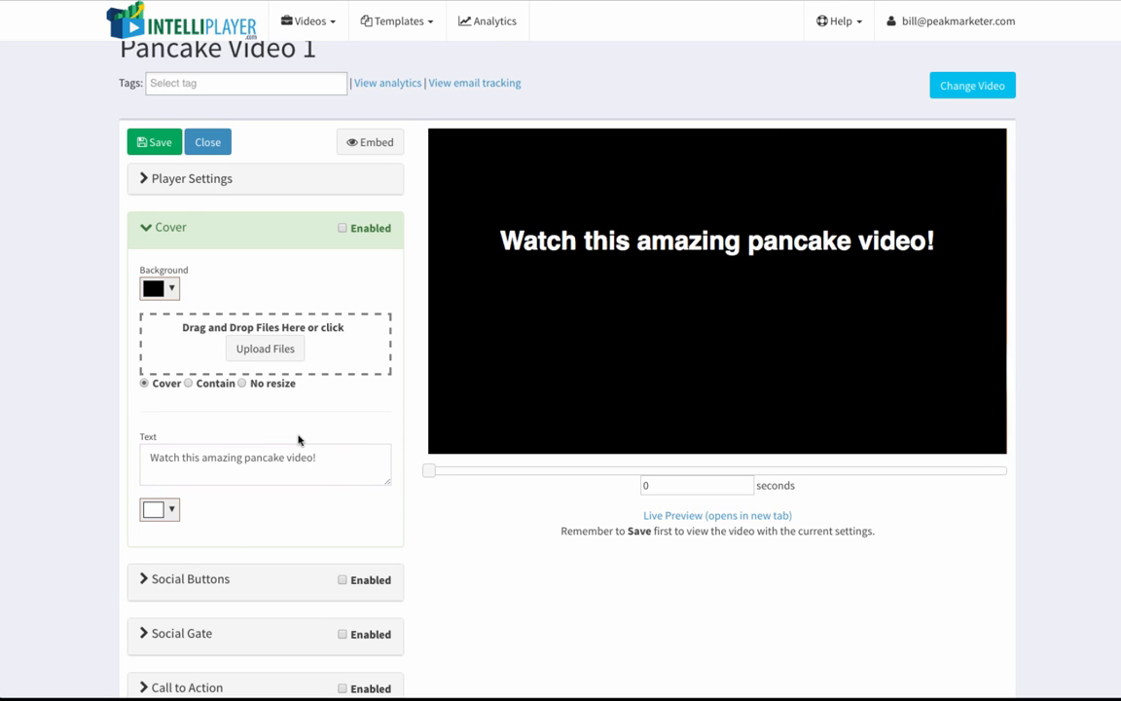
{"action": "scroll", "coordinate": [298, 440], "scroll_direction": "down", "scroll_amount": 1}
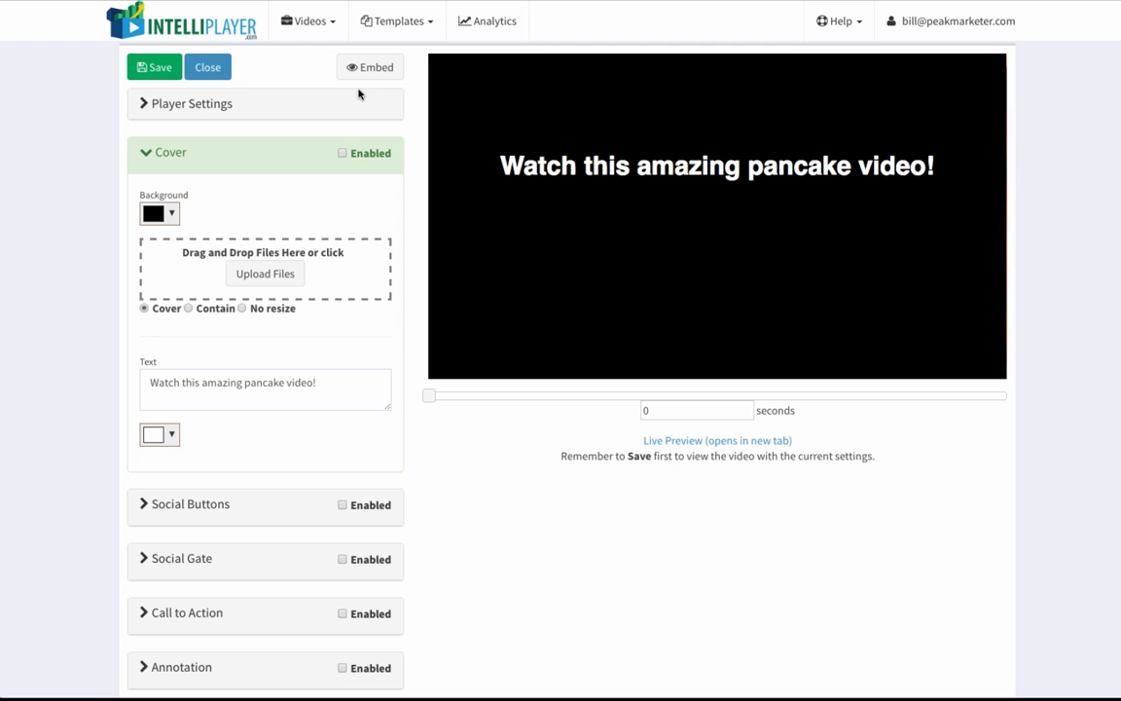
{"action": "left_click", "coordinate": [341, 156]}
Step: Open the Social Buttons settings and include Views, Embed Button, Facebook, Twitter, Google Plus, Reddit and LinkedIn
{"action": "scroll", "coordinate": [318, 355], "scroll_direction": "down", "scroll_amount": 3}
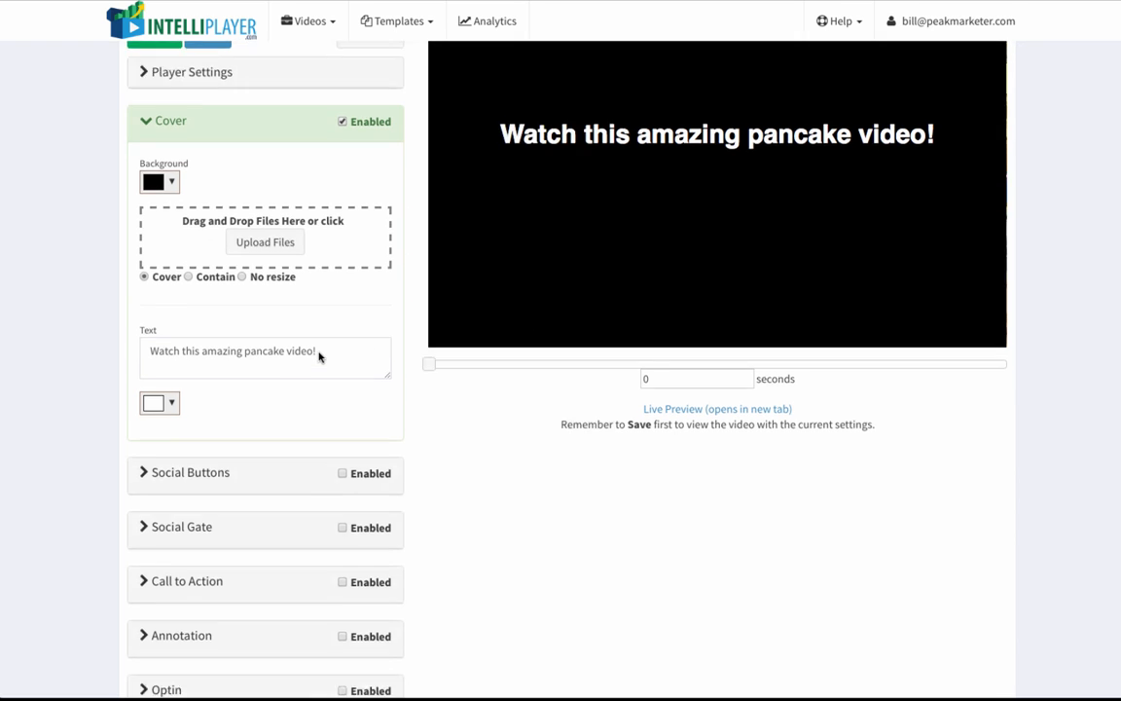
{"action": "left_click", "coordinate": [215, 324]}
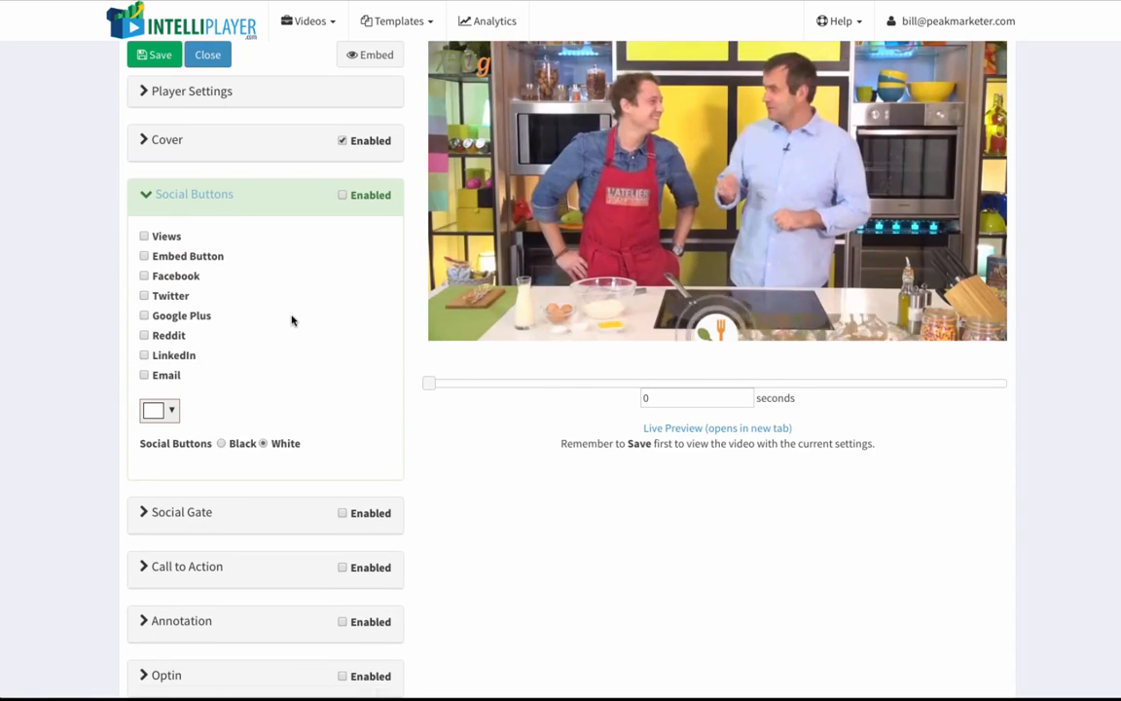
{"action": "left_click", "coordinate": [144, 237]}
{"action": "left_click", "coordinate": [144, 256]}
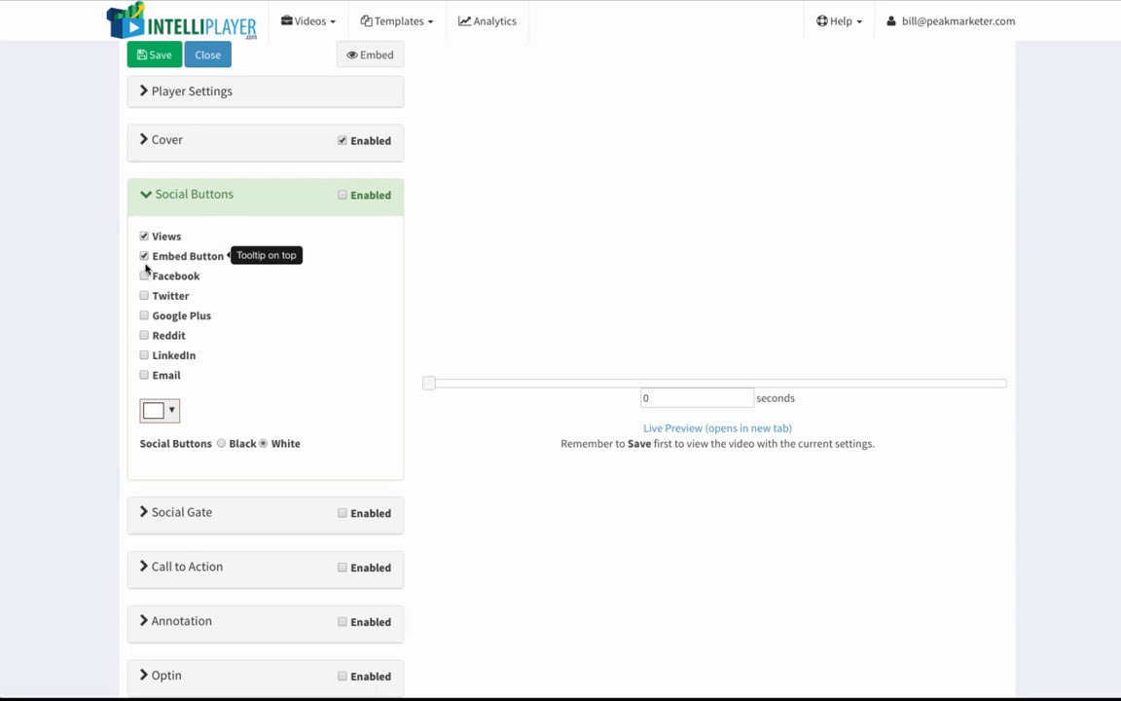
{"action": "left_click", "coordinate": [144, 275]}
{"action": "left_click", "coordinate": [144, 295]}
{"action": "left_click", "coordinate": [144, 315]}
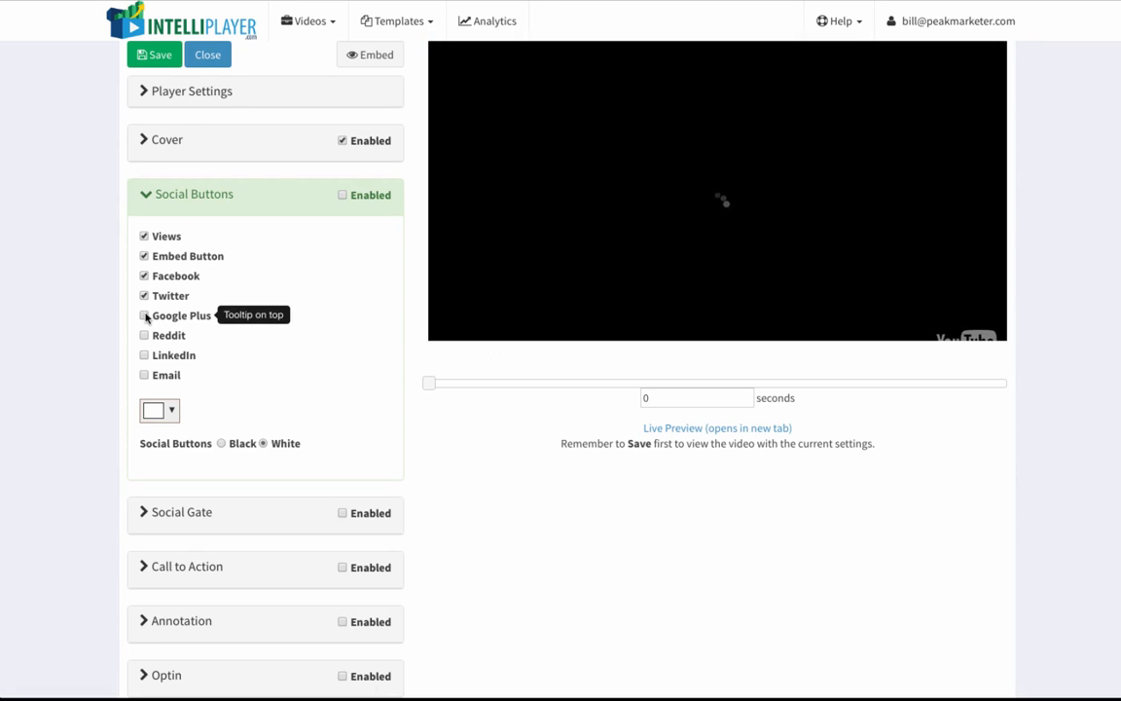
{"action": "left_click", "coordinate": [144, 335]}
{"action": "left_click", "coordinate": [144, 356]}
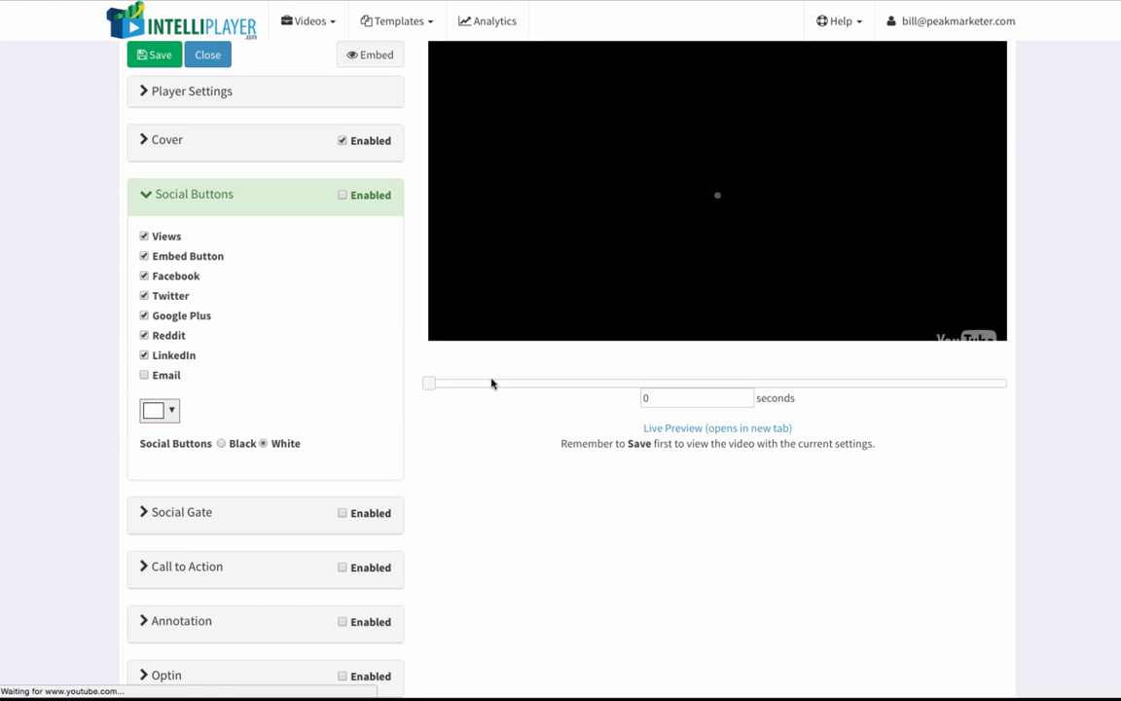
Step: Set the social button bar's background color to red
{"action": "left_click", "coordinate": [172, 414]}
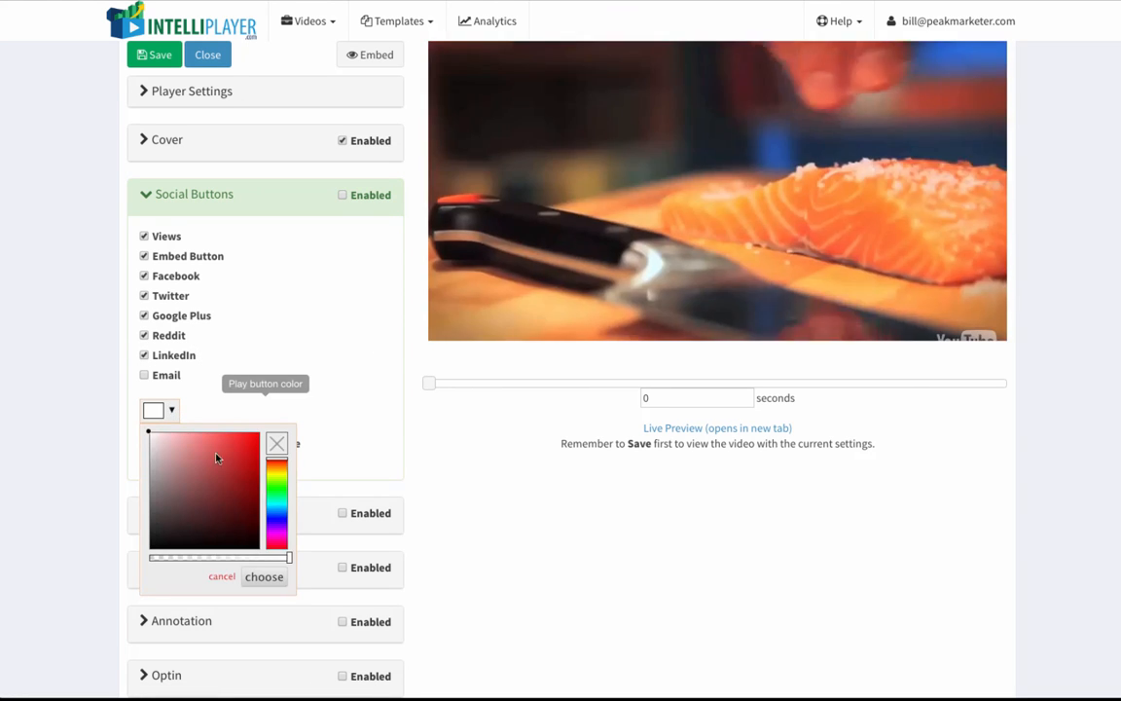
{"action": "left_click", "coordinate": [246, 448]}
{"action": "left_click", "coordinate": [265, 577]}
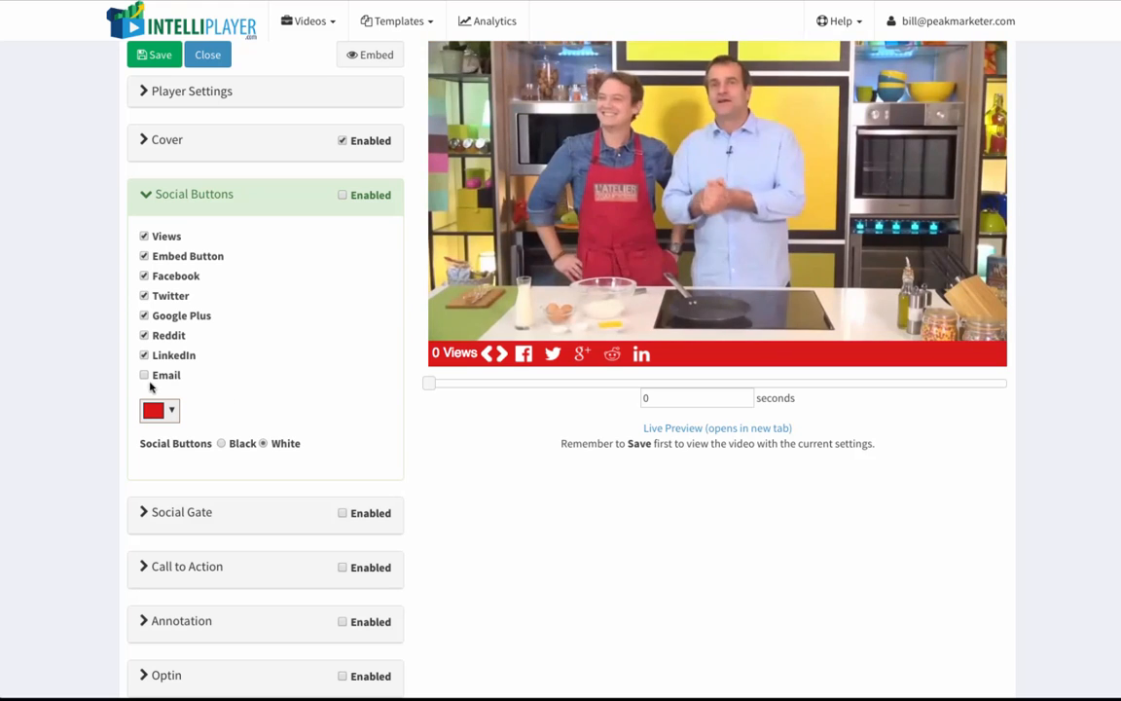
Step: Add the Email button to the social bar and enable Social Buttons for the video
{"action": "left_click", "coordinate": [144, 375]}
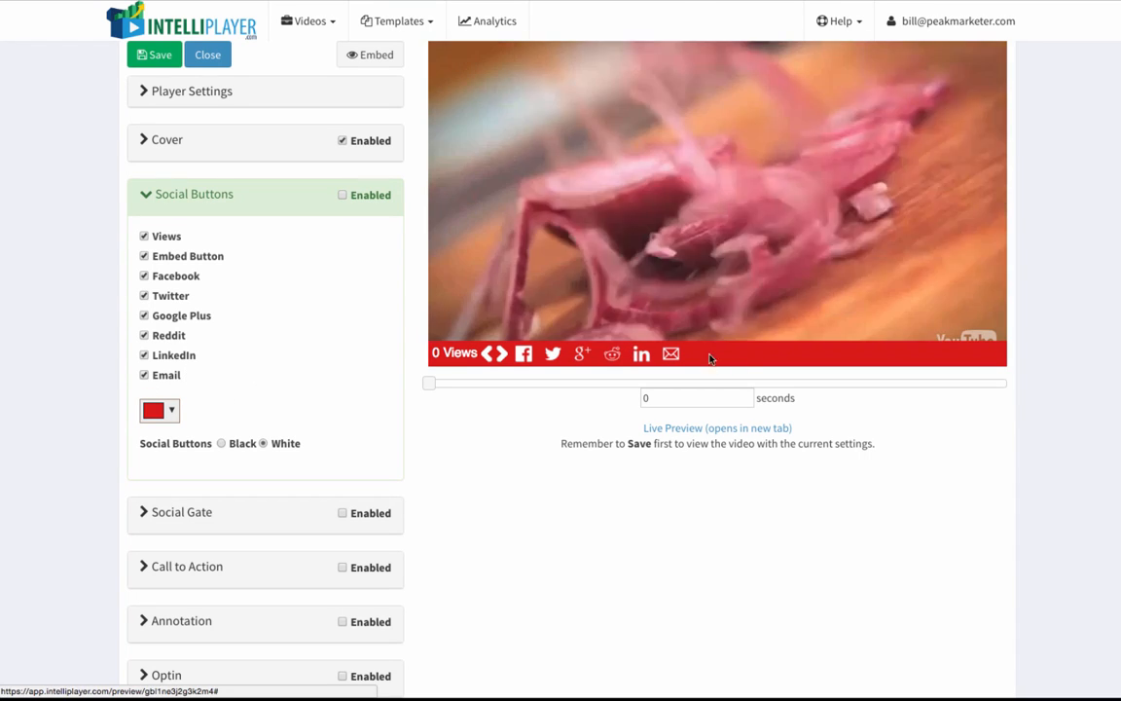
{"action": "scroll", "coordinate": [251, 381], "scroll_direction": "down", "scroll_amount": 3}
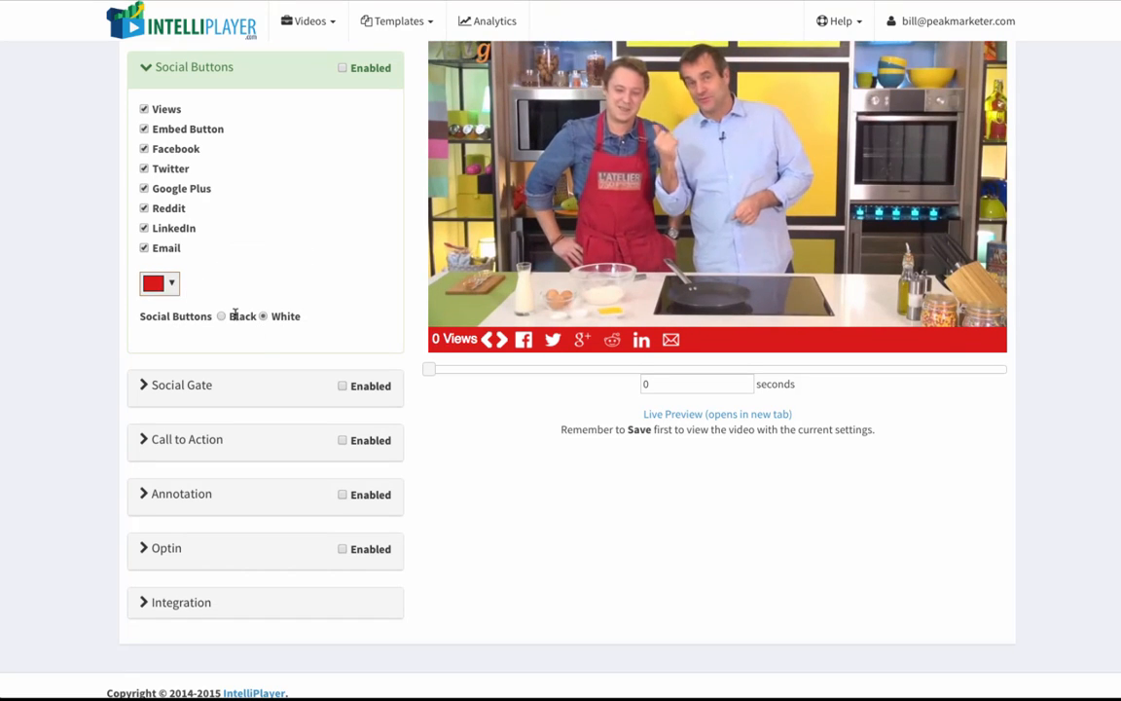
{"action": "scroll", "coordinate": [253, 331], "scroll_direction": "down", "scroll_amount": 1}
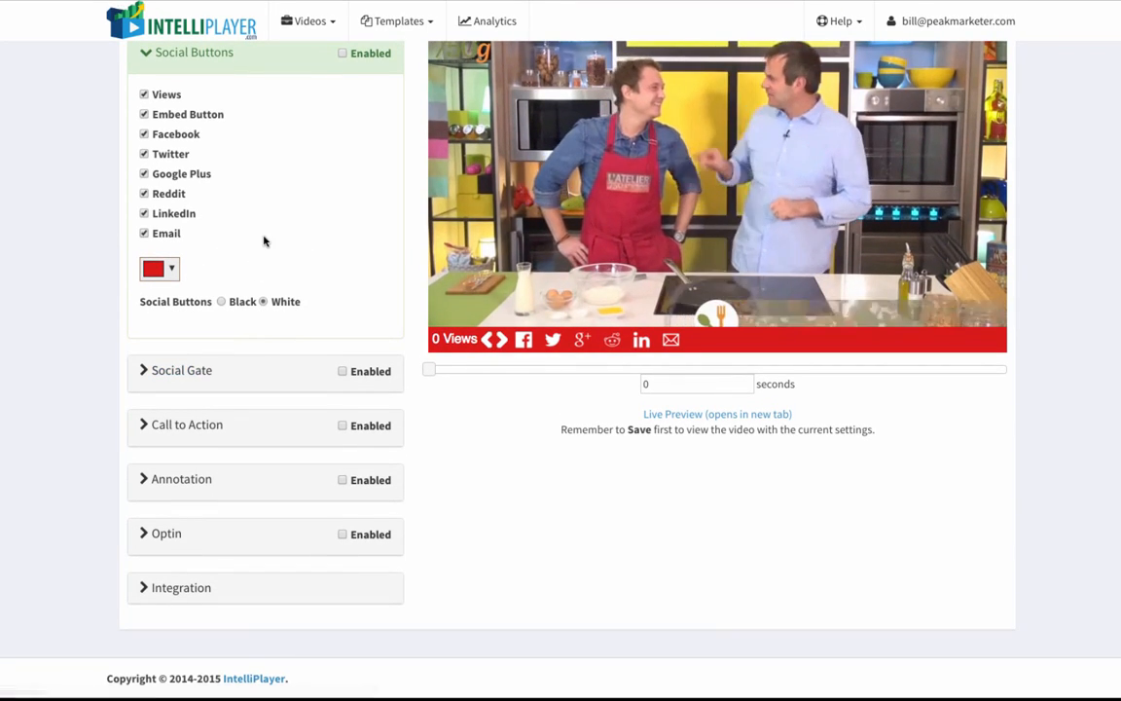
{"action": "scroll", "coordinate": [282, 205], "scroll_direction": "up", "scroll_amount": 1}
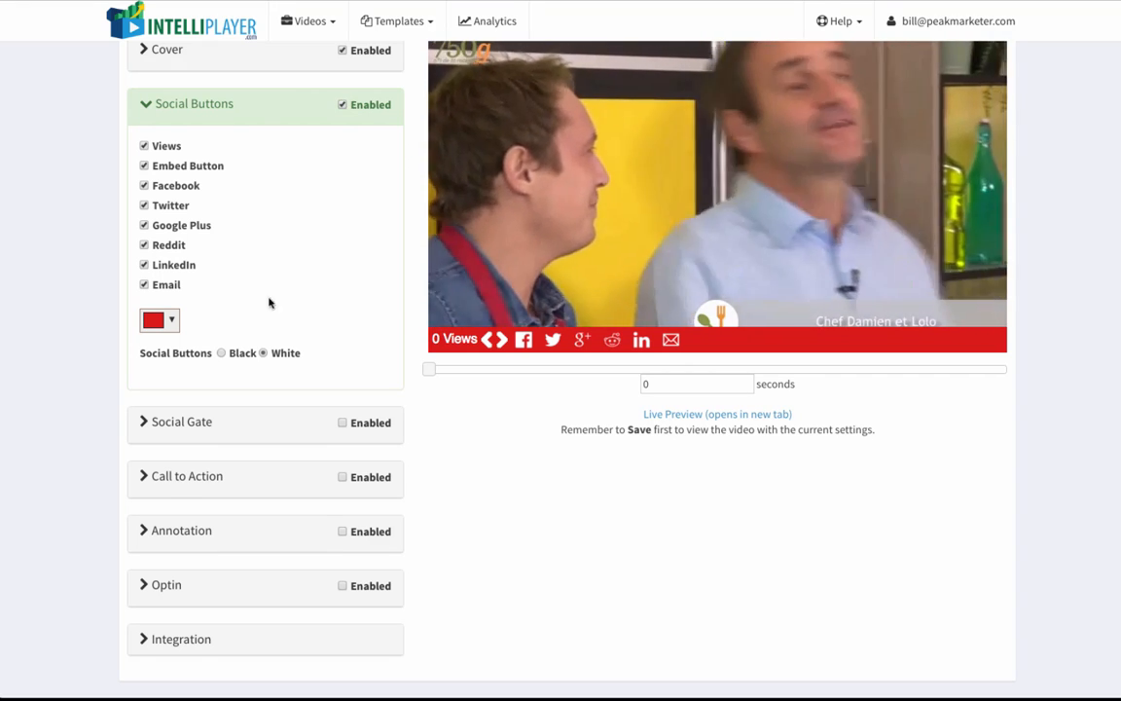
Step: Open the Social Gate settings and review the choices for when the gate is displayed
{"action": "scroll", "coordinate": [263, 321], "scroll_direction": "down", "scroll_amount": 1}
{"action": "left_click", "coordinate": [181, 371]}
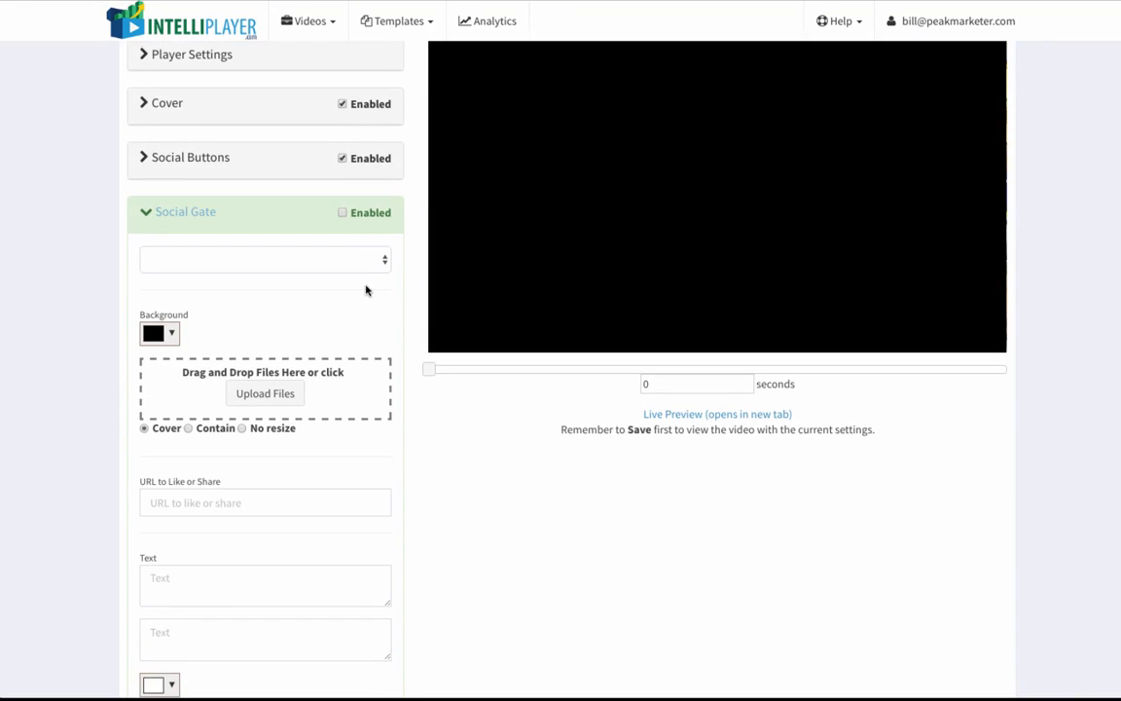
{"action": "scroll", "coordinate": [365, 290], "scroll_direction": "down", "scroll_amount": 1}
{"action": "scroll", "coordinate": [358, 243], "scroll_direction": "down", "scroll_amount": 1}
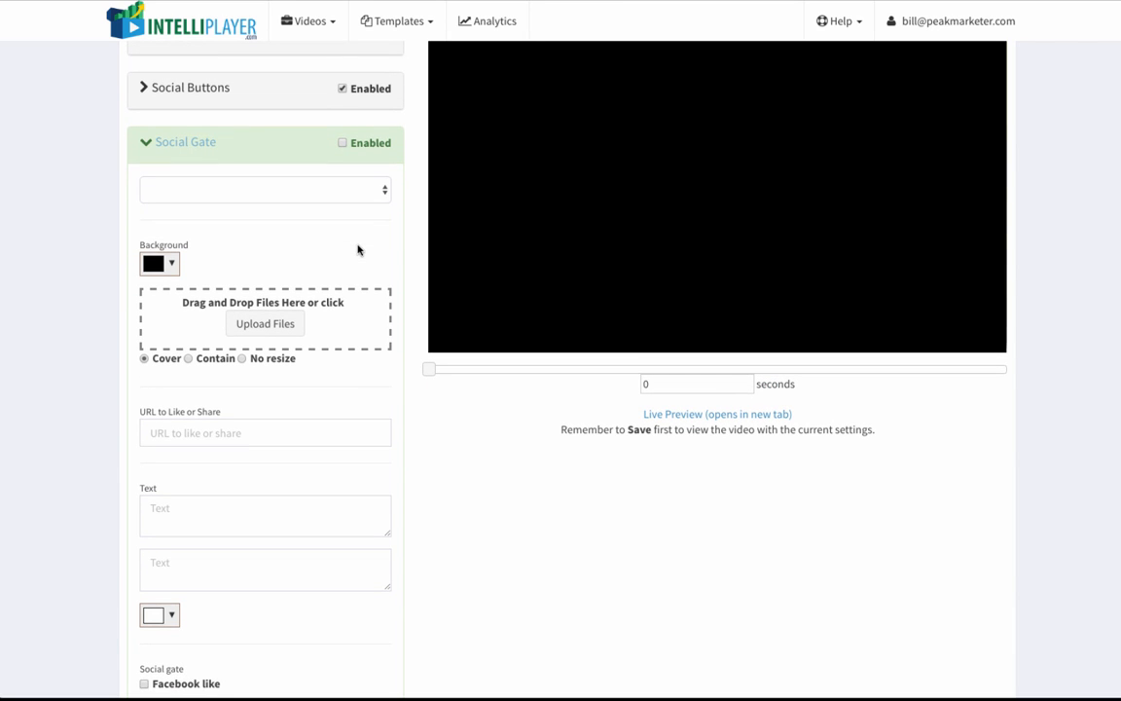
{"action": "scroll", "coordinate": [357, 250], "scroll_direction": "down", "scroll_amount": 1}
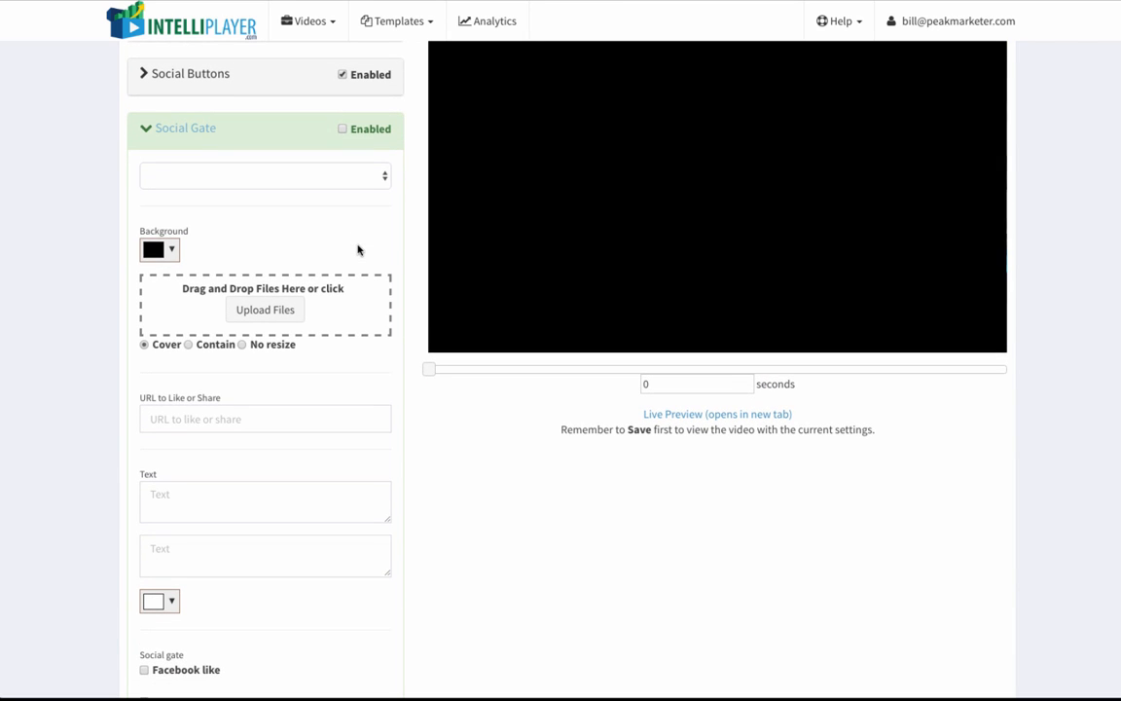
{"action": "scroll", "coordinate": [463, 281], "scroll_direction": "up", "scroll_amount": 1}
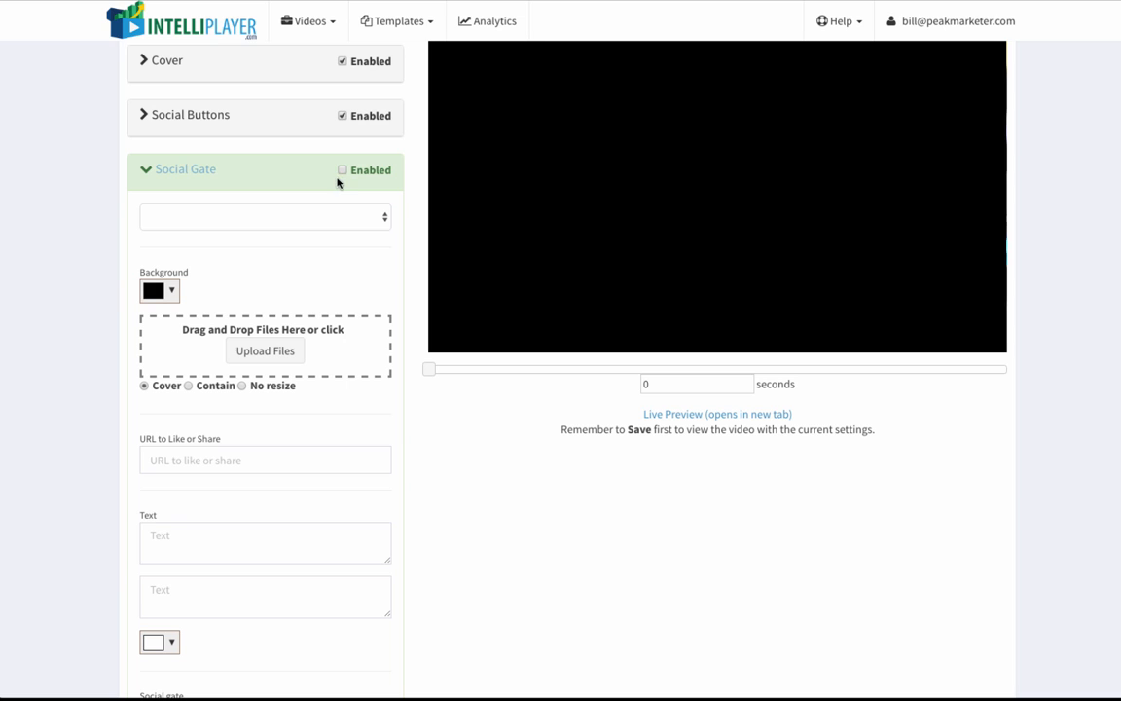
{"action": "left_click", "coordinate": [350, 216]}
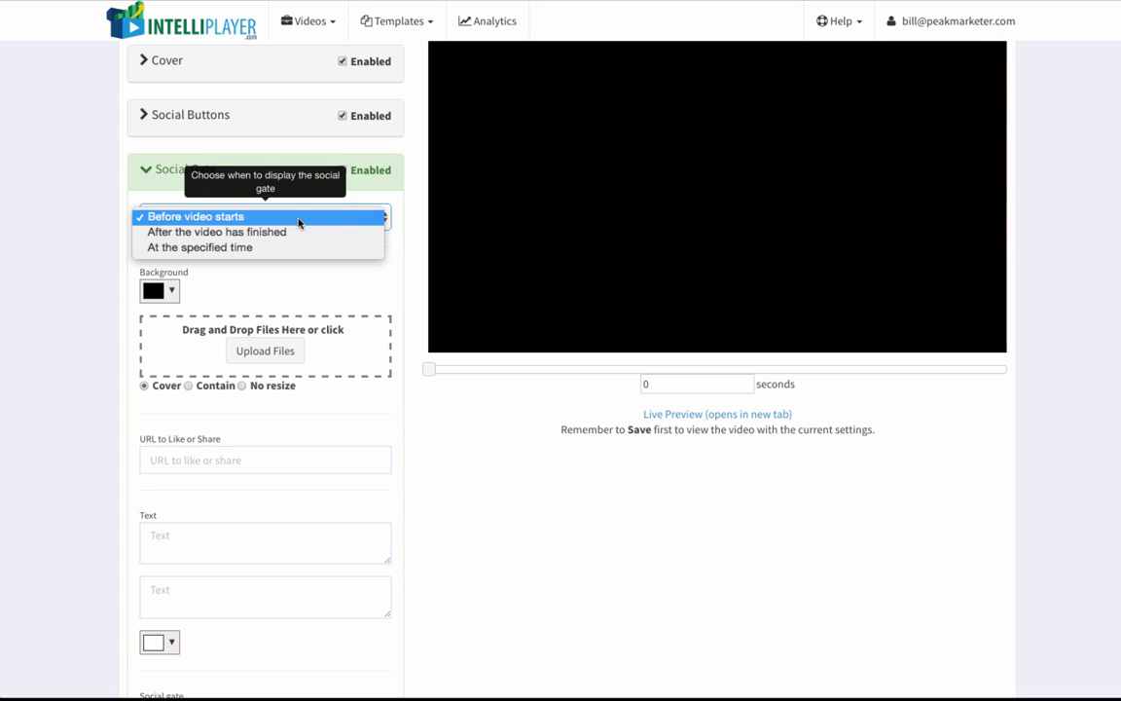
{"action": "left_click", "coordinate": [251, 248]}
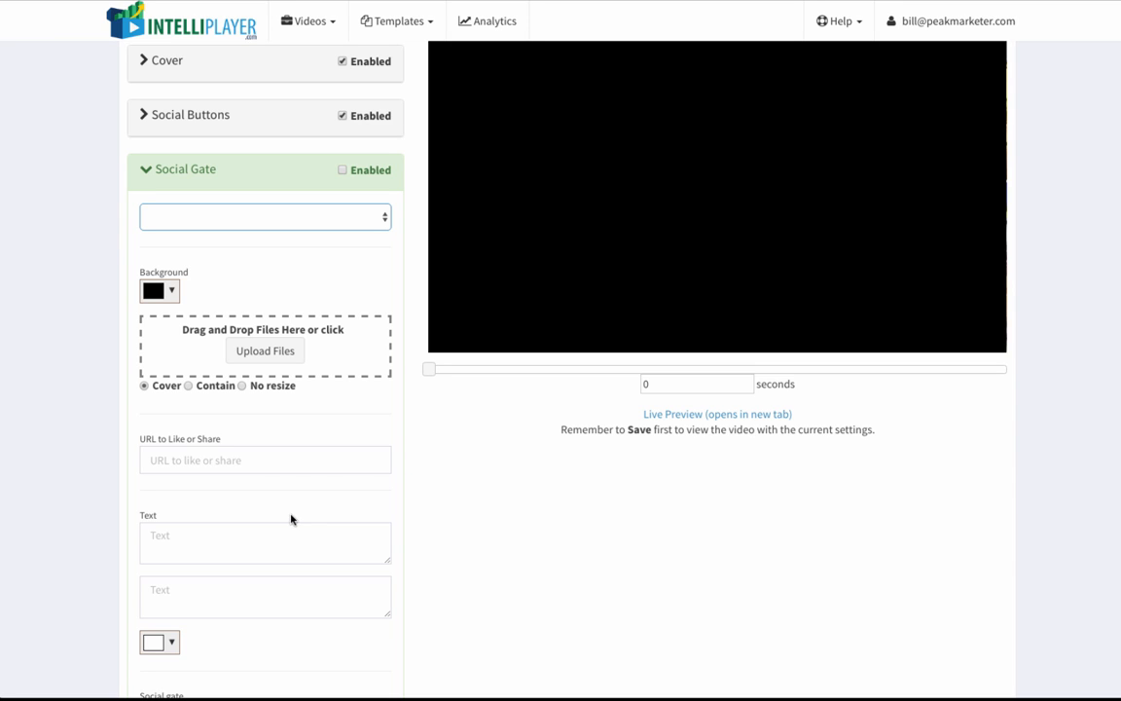
Step: Add the Facebook like and Facebook share buttons to the social gate
{"action": "scroll", "coordinate": [263, 521], "scroll_direction": "down", "scroll_amount": 3}
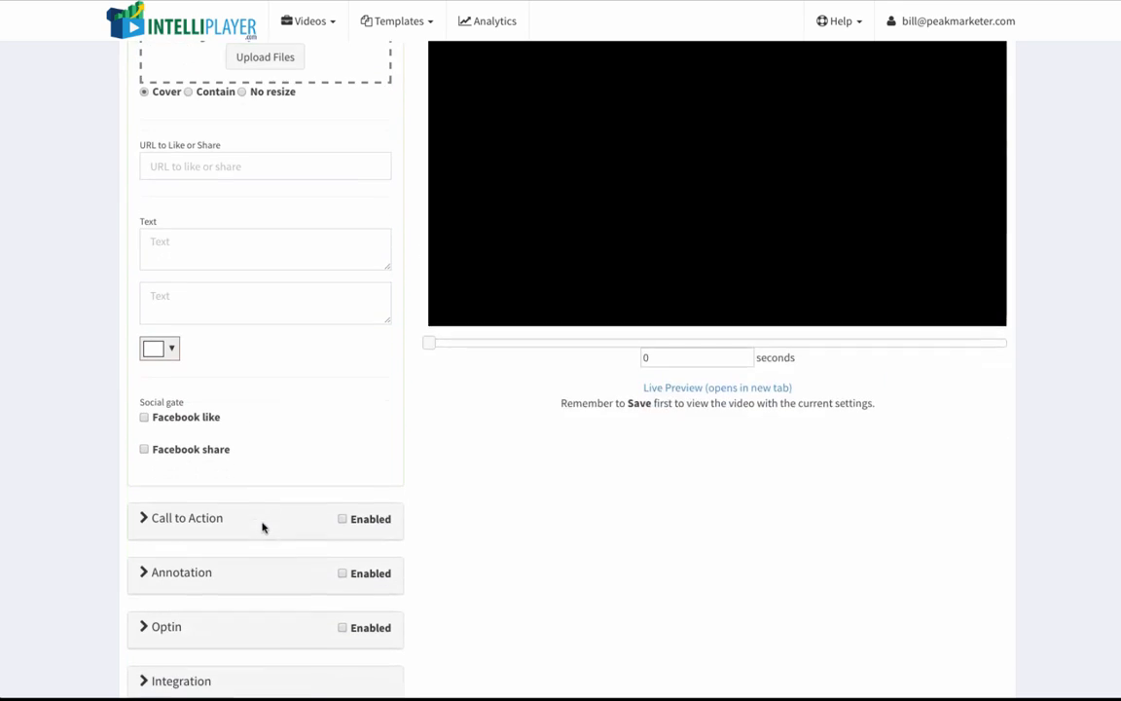
{"action": "left_click", "coordinate": [146, 419]}
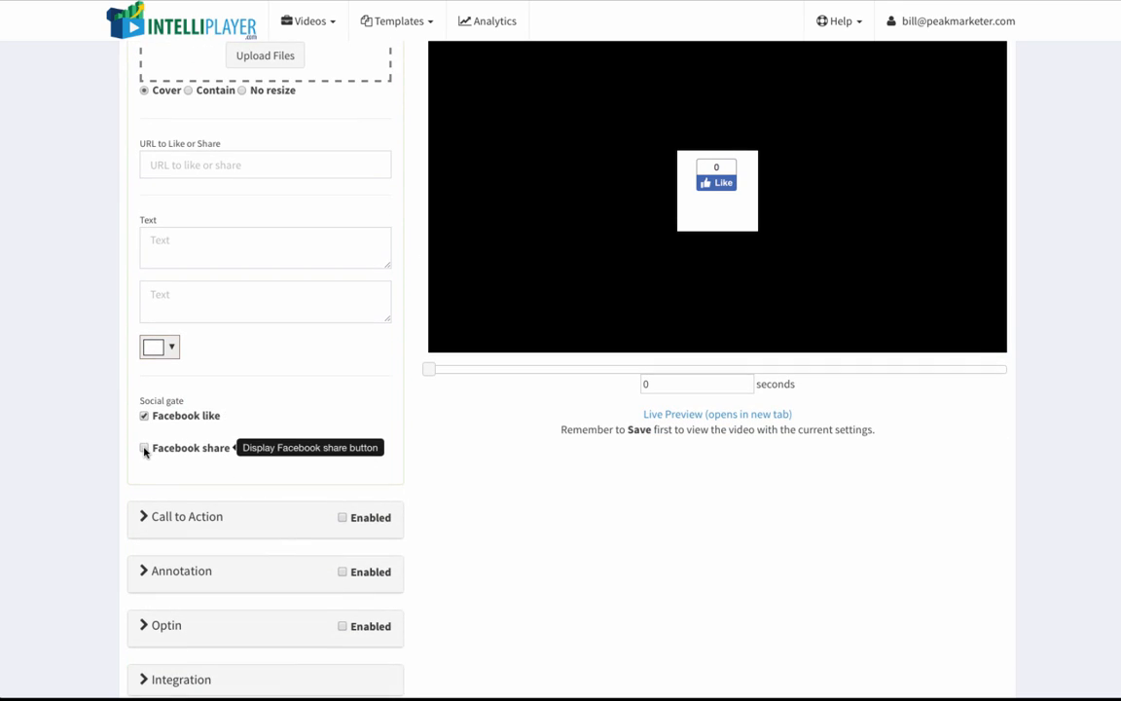
{"action": "left_click", "coordinate": [145, 448]}
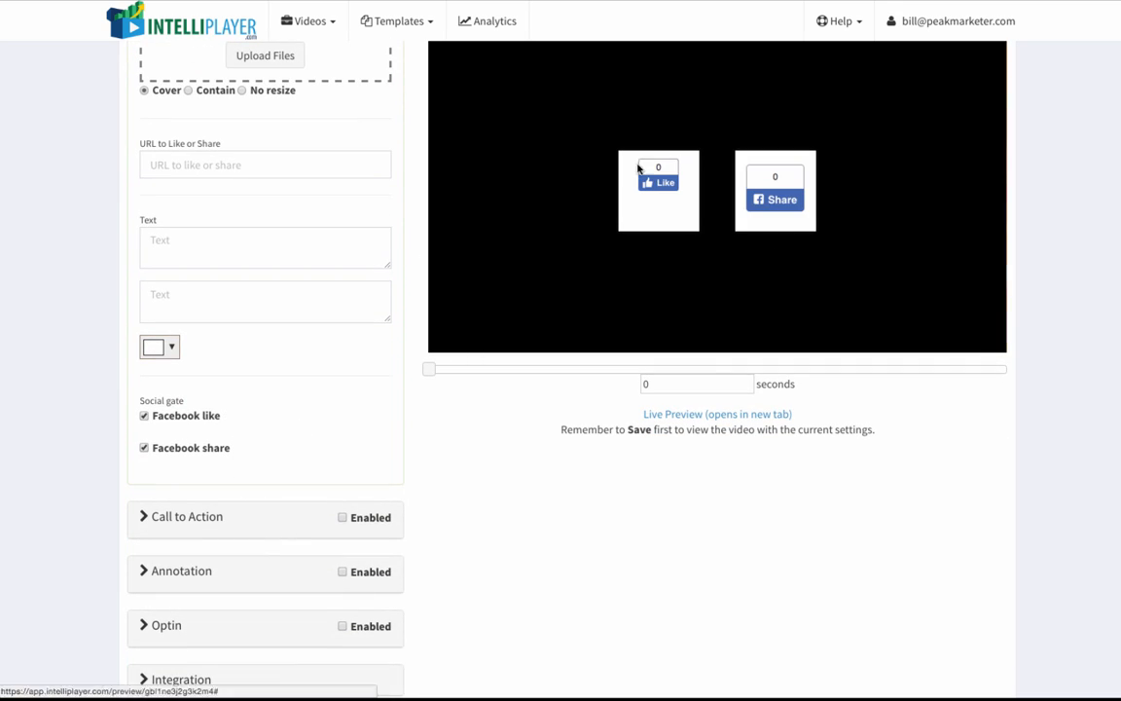
Step: Set the social gate's top text to "Share on Facebook to See the rest of the Video!"
{"action": "scroll", "coordinate": [325, 372], "scroll_direction": "up", "scroll_amount": 1}
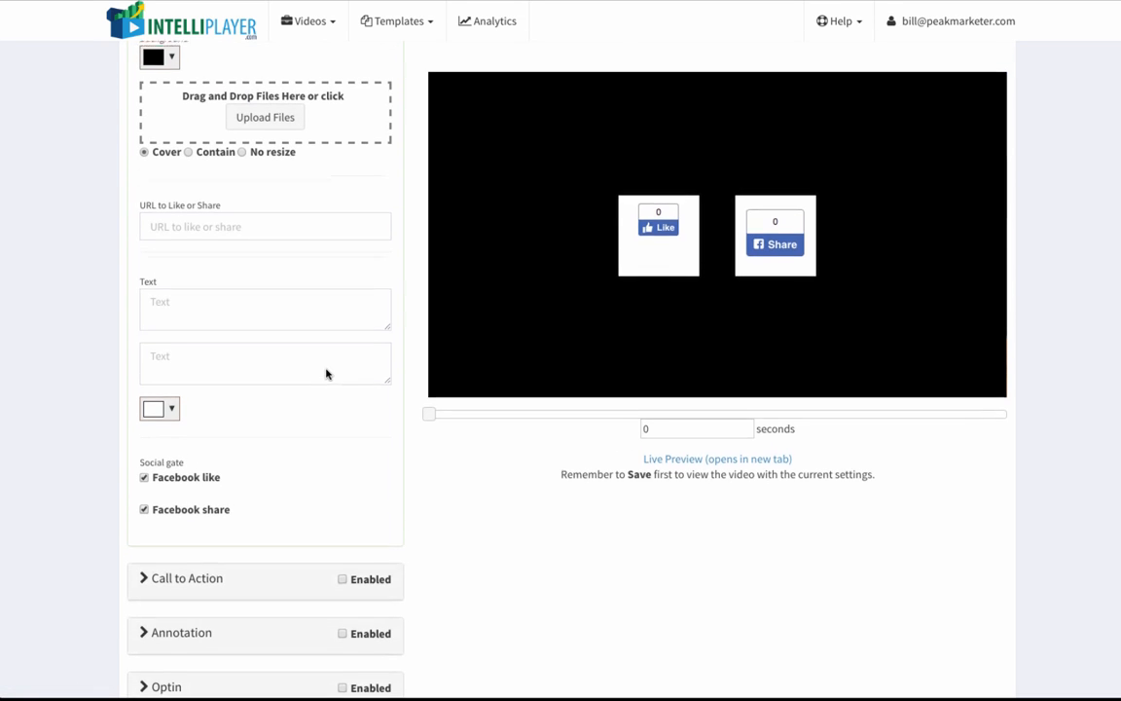
{"action": "scroll", "coordinate": [276, 254], "scroll_direction": "up", "scroll_amount": 1}
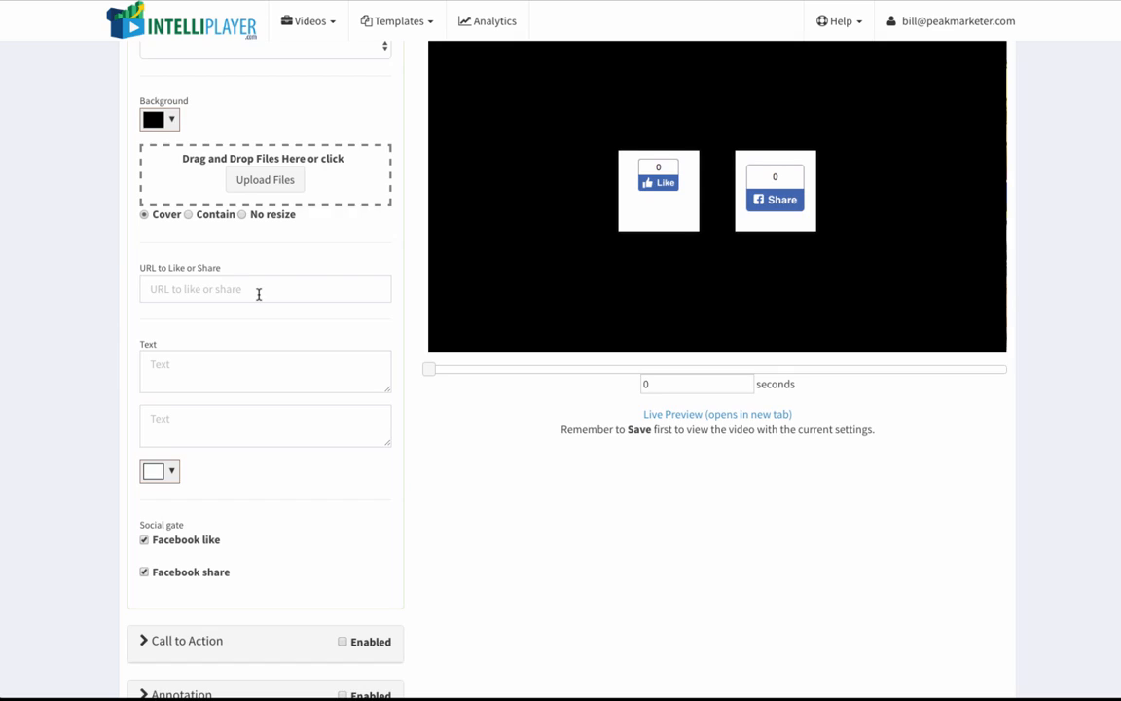
{"action": "scroll", "coordinate": [259, 294], "scroll_direction": "up", "scroll_amount": 2}
{"action": "left_click", "coordinate": [228, 468]}
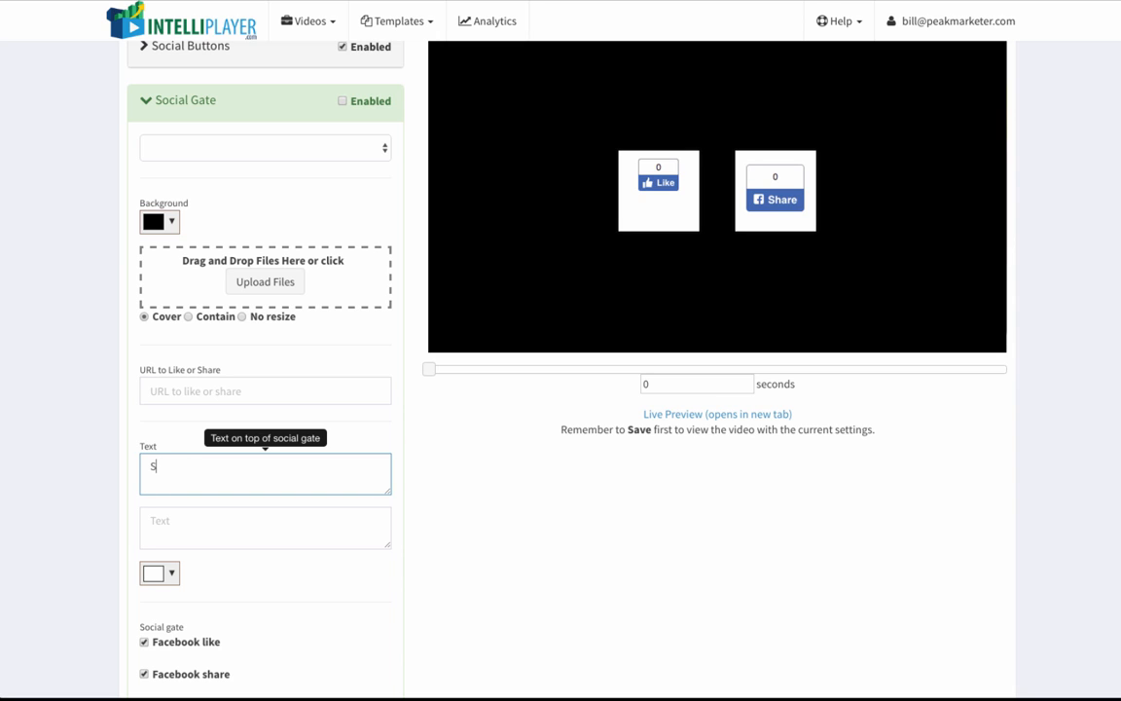
{"action": "type", "text": "Share on Facebook to S"}
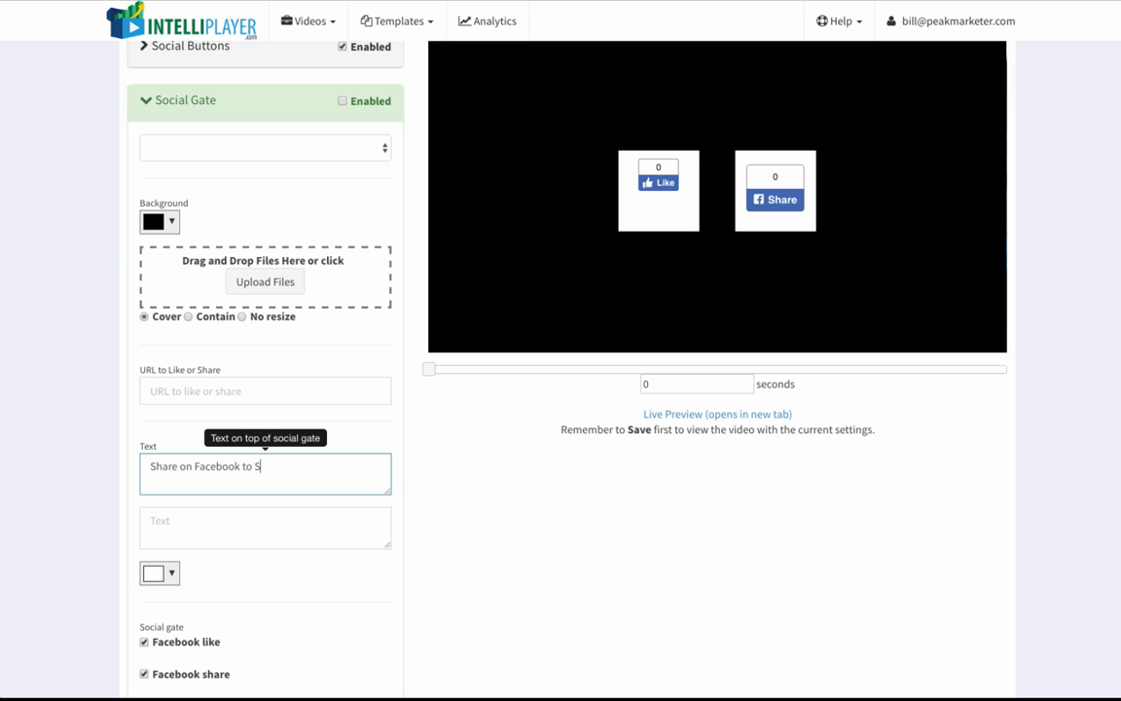
{"action": "type", "text": "ee the rest of the"}
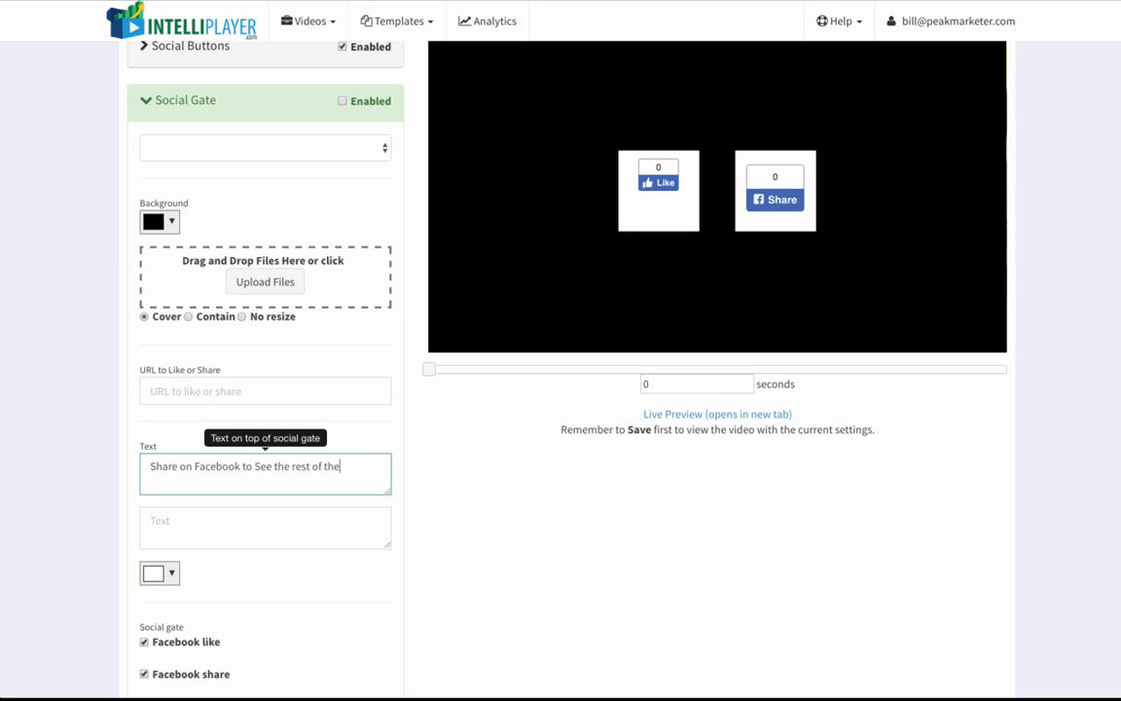
{"action": "type", "text": " v"}
{"action": "left_click", "coordinate": [581, 413]}
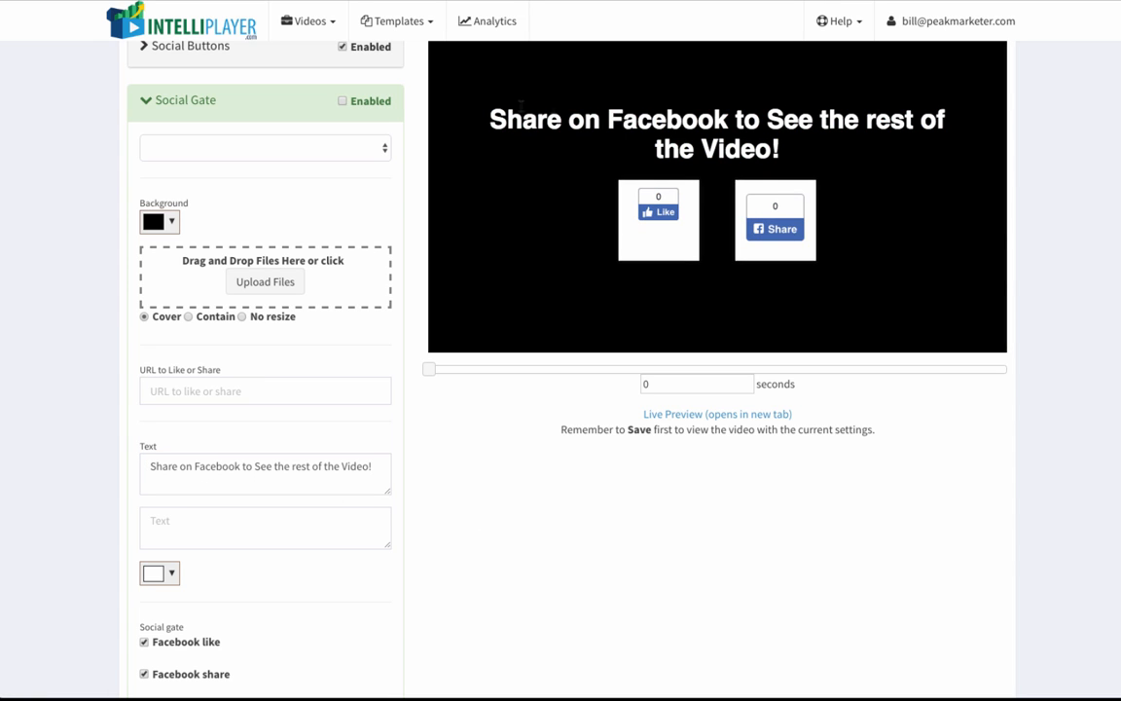
Step: Collapse the Social Gate settings and set the Call to Action to display at the specified time of 10 seconds
{"action": "scroll", "coordinate": [280, 418], "scroll_direction": "down", "scroll_amount": 1}
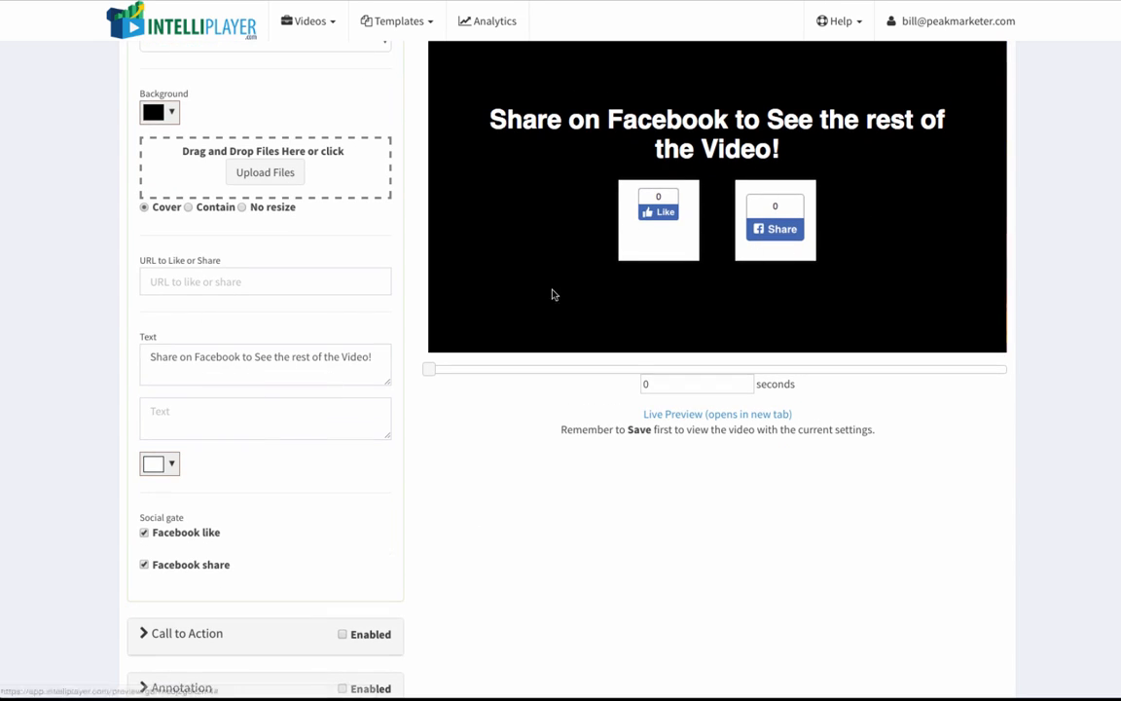
{"action": "scroll", "coordinate": [334, 393], "scroll_direction": "up", "scroll_amount": 1}
{"action": "scroll", "coordinate": [334, 394], "scroll_direction": "up", "scroll_amount": 1}
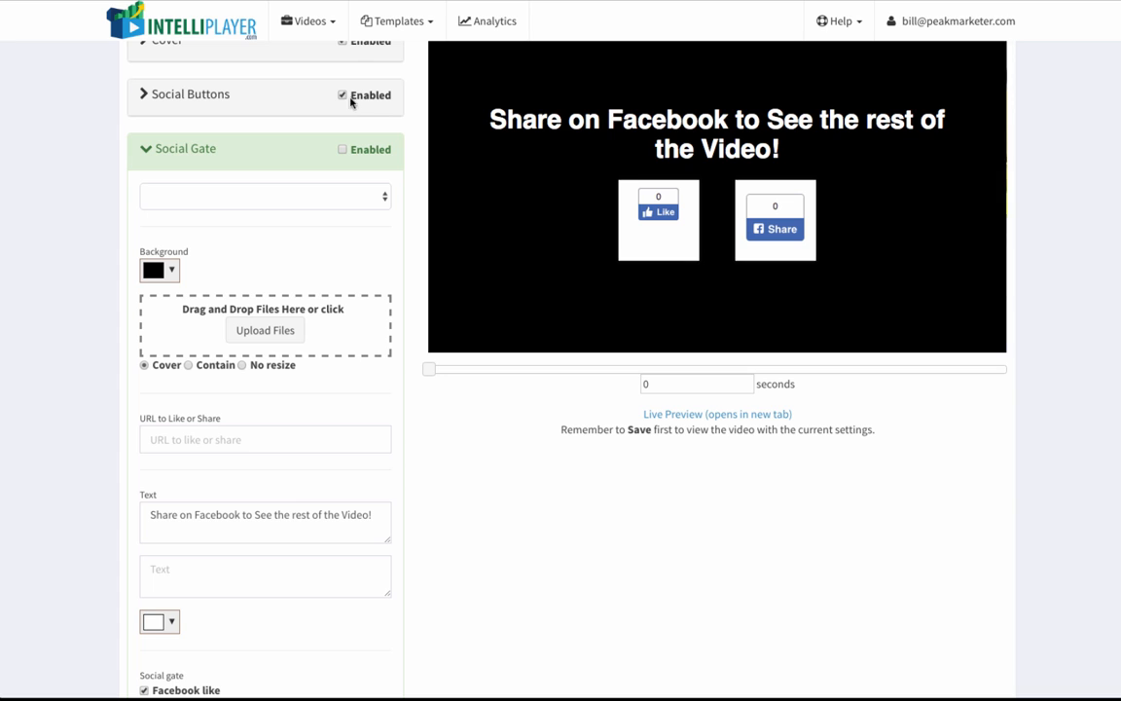
{"action": "left_click", "coordinate": [196, 155]}
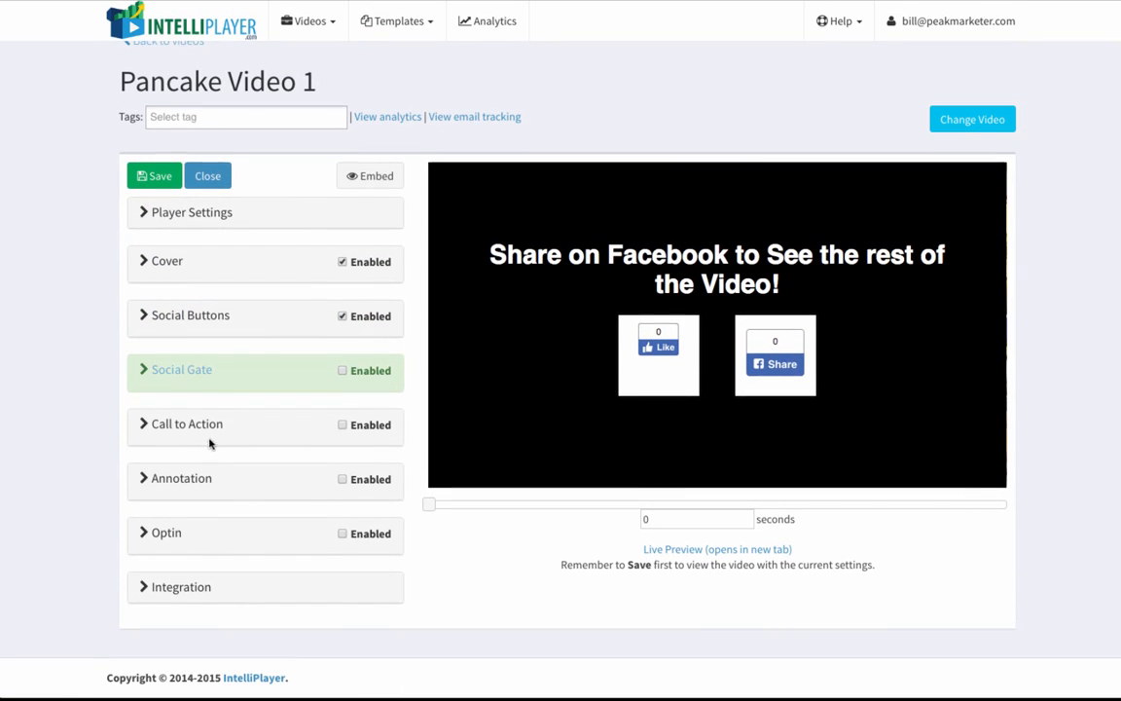
{"action": "left_click", "coordinate": [207, 428]}
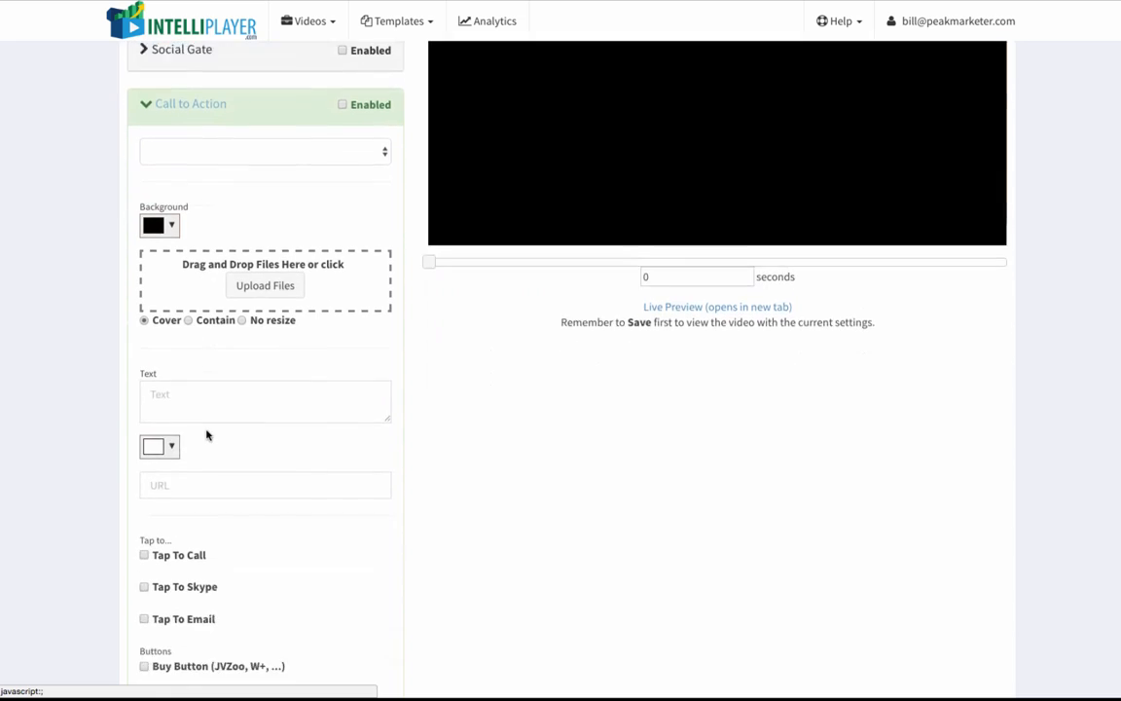
{"action": "scroll", "coordinate": [292, 292], "scroll_direction": "up", "scroll_amount": 1}
{"action": "left_click", "coordinate": [384, 164]}
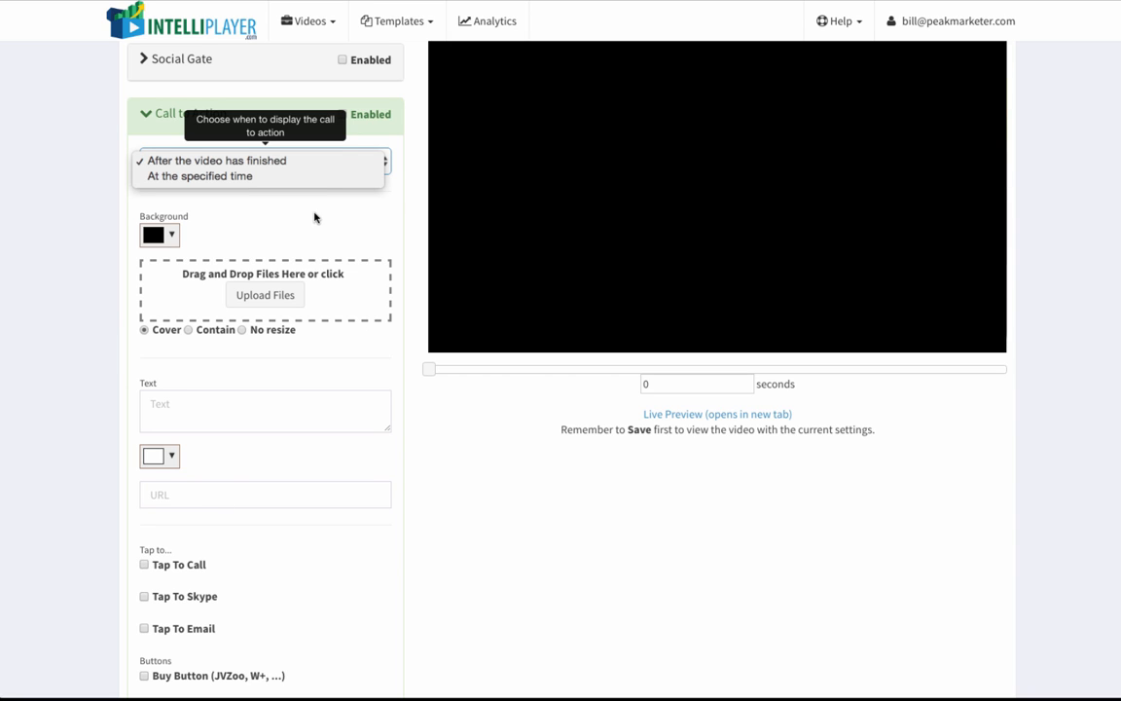
{"action": "left_click", "coordinate": [269, 178]}
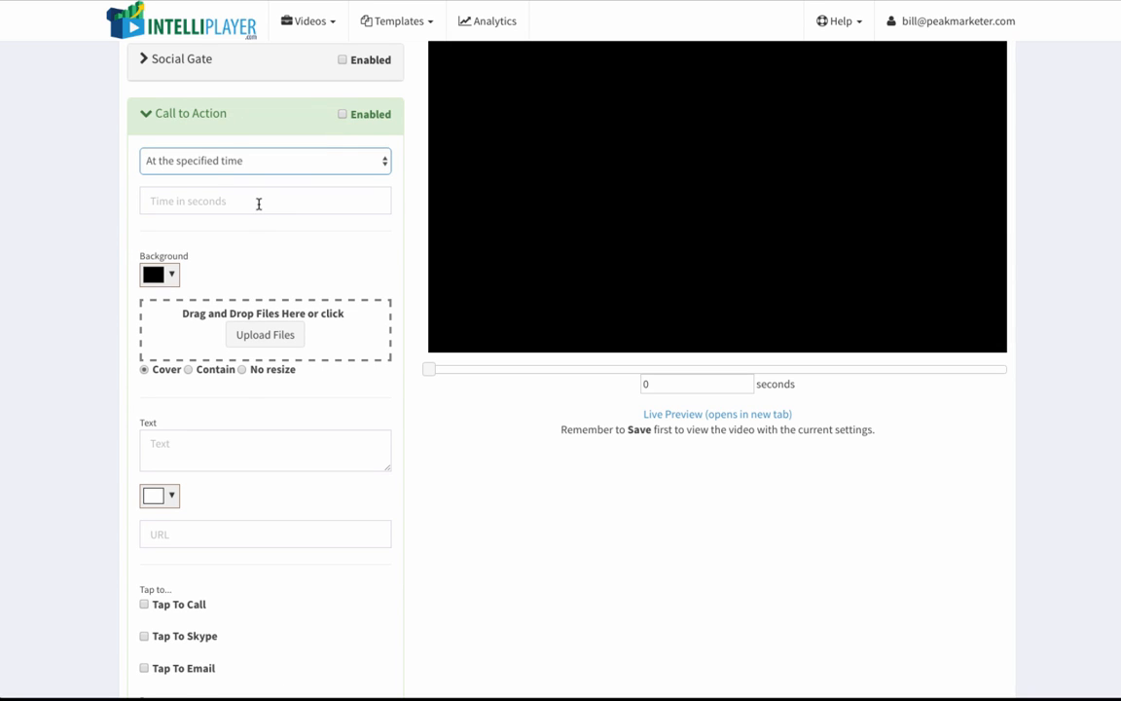
{"action": "left_click", "coordinate": [259, 203]}
{"action": "type", "text": "10"}
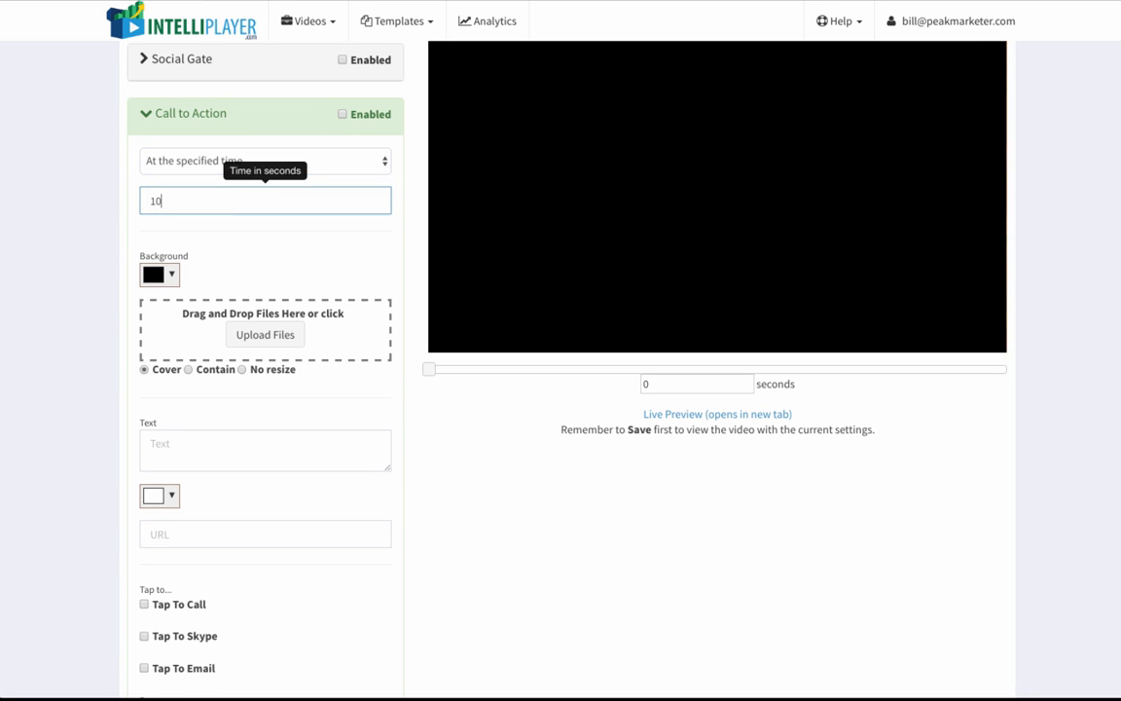
{"action": "left_click", "coordinate": [313, 263]}
Step: Set the call to action's text to "Click here for pancake recipes!"
{"action": "left_click", "coordinate": [230, 446]}
{"action": "type", "text": "C"}
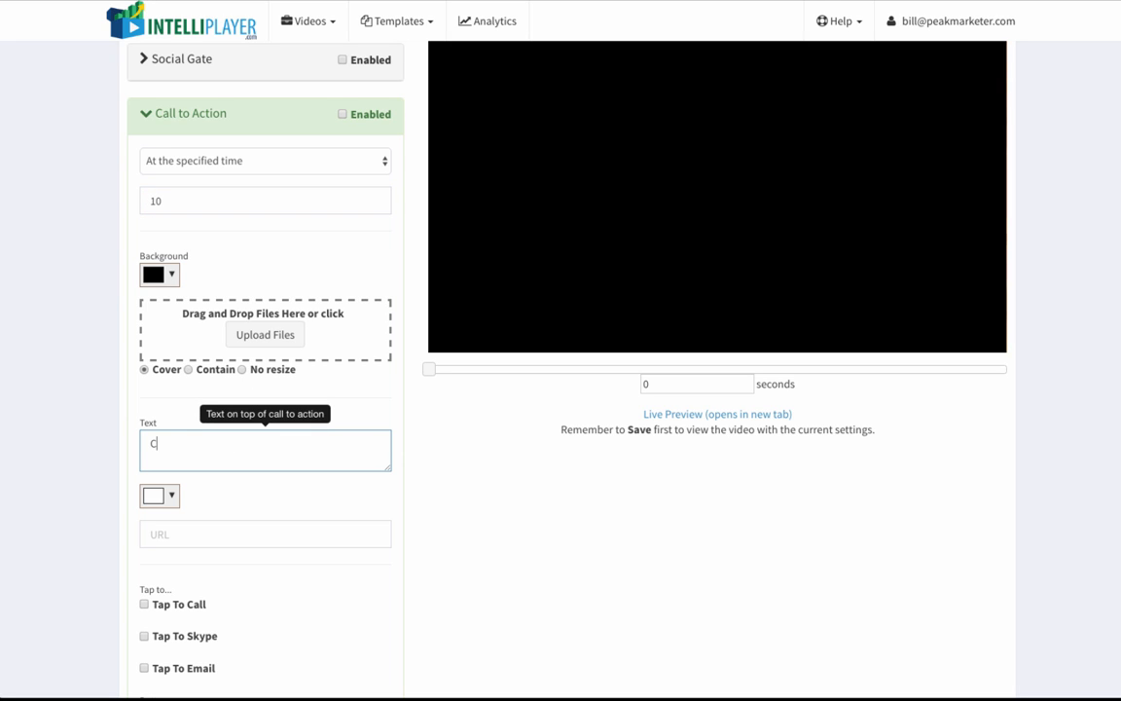
{"action": "type", "text": "lick here for p"}
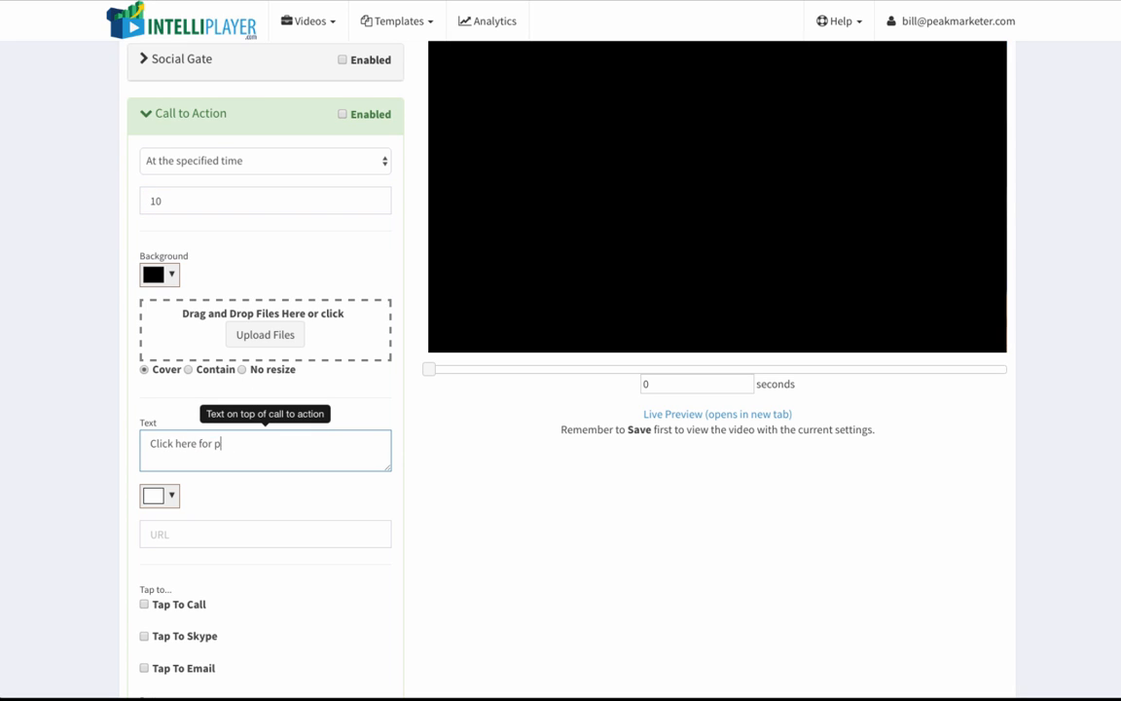
{"action": "type", "text": "ancake recipes!"}
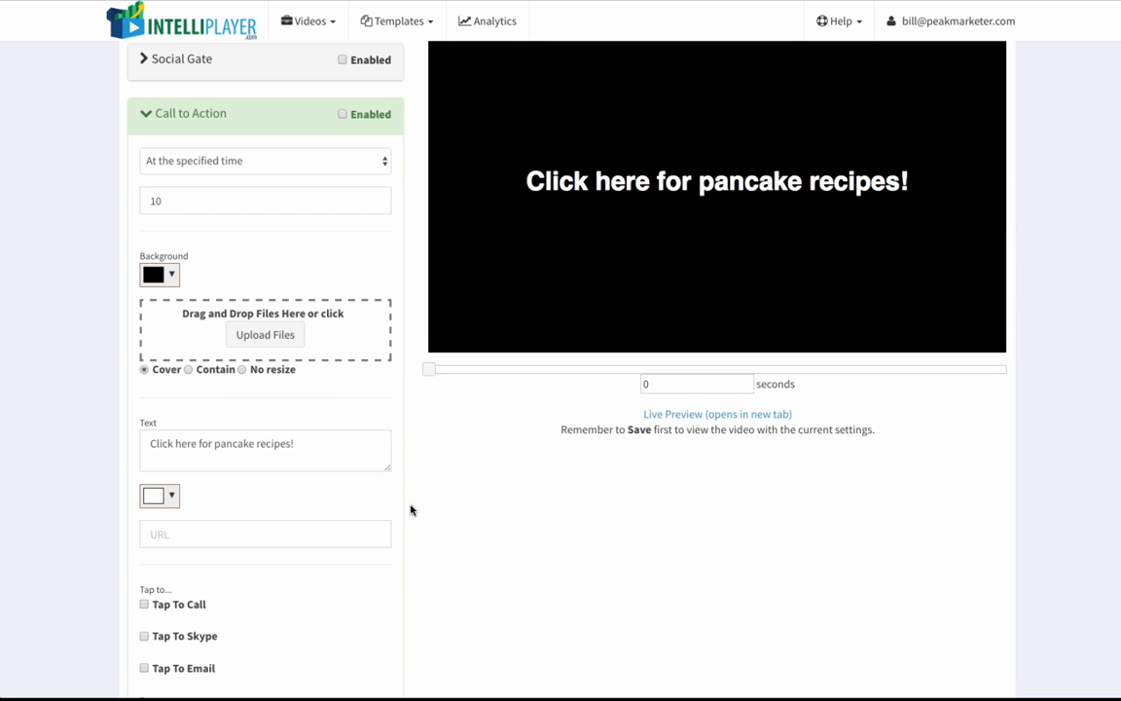
{"action": "left_click", "coordinate": [276, 534]}
{"action": "type", "text": "http:/"}
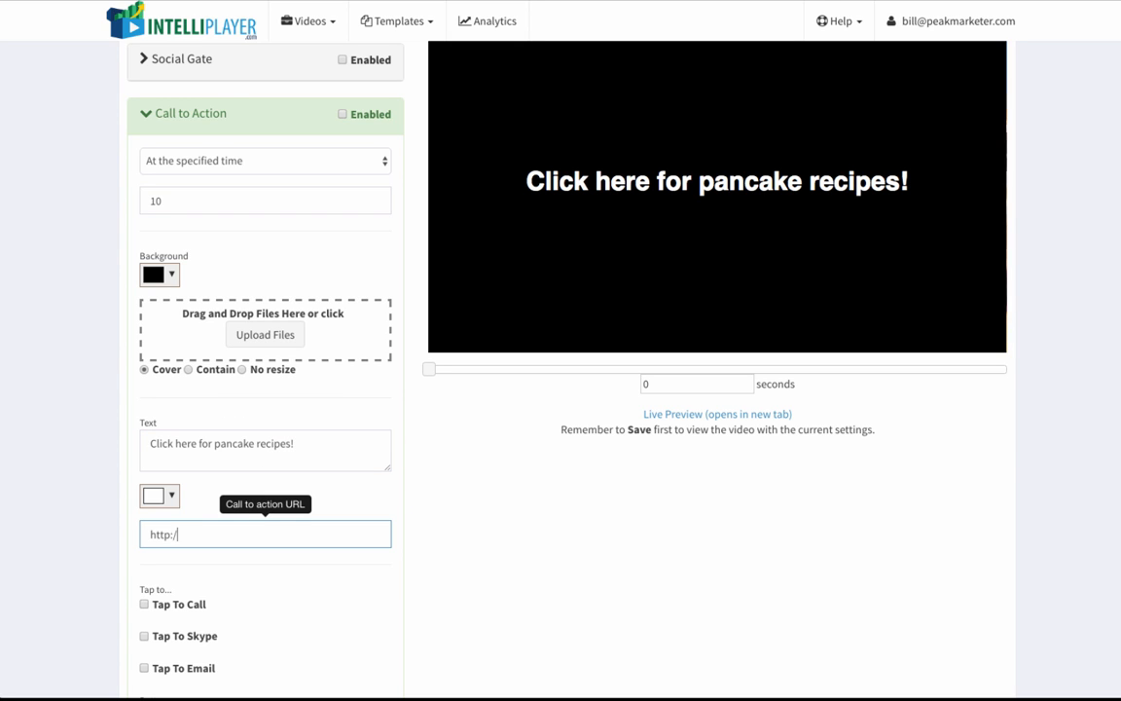
{"action": "type", "text": "/google.com"}
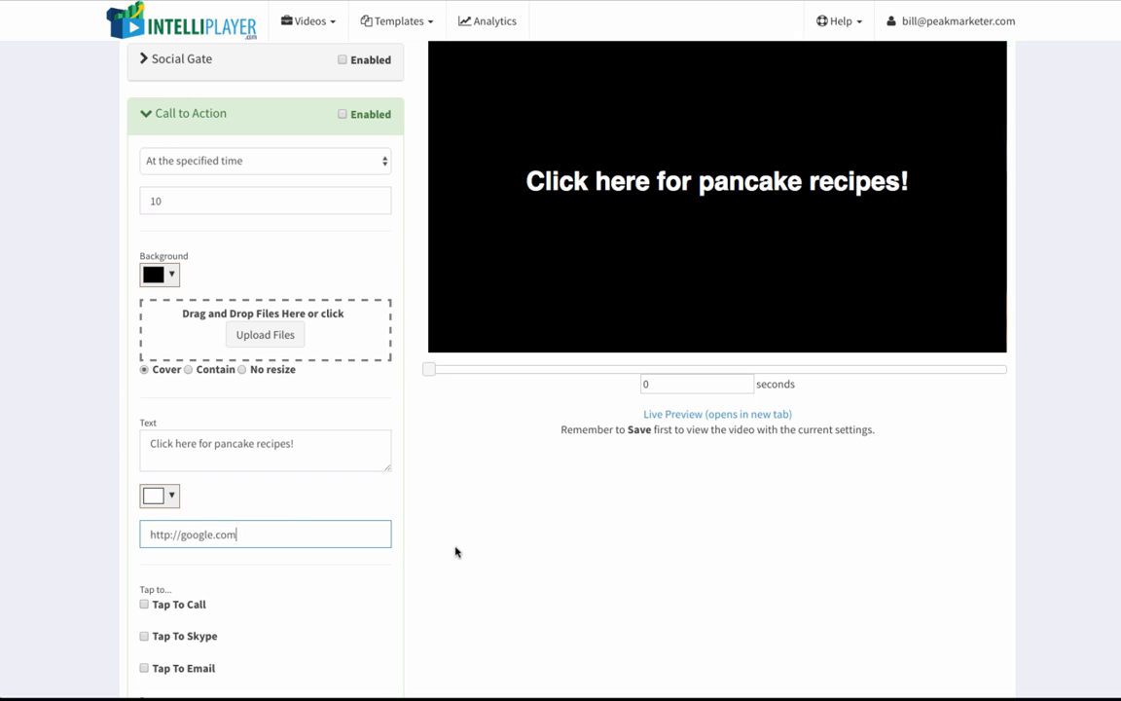
{"action": "left_click", "coordinate": [456, 552]}
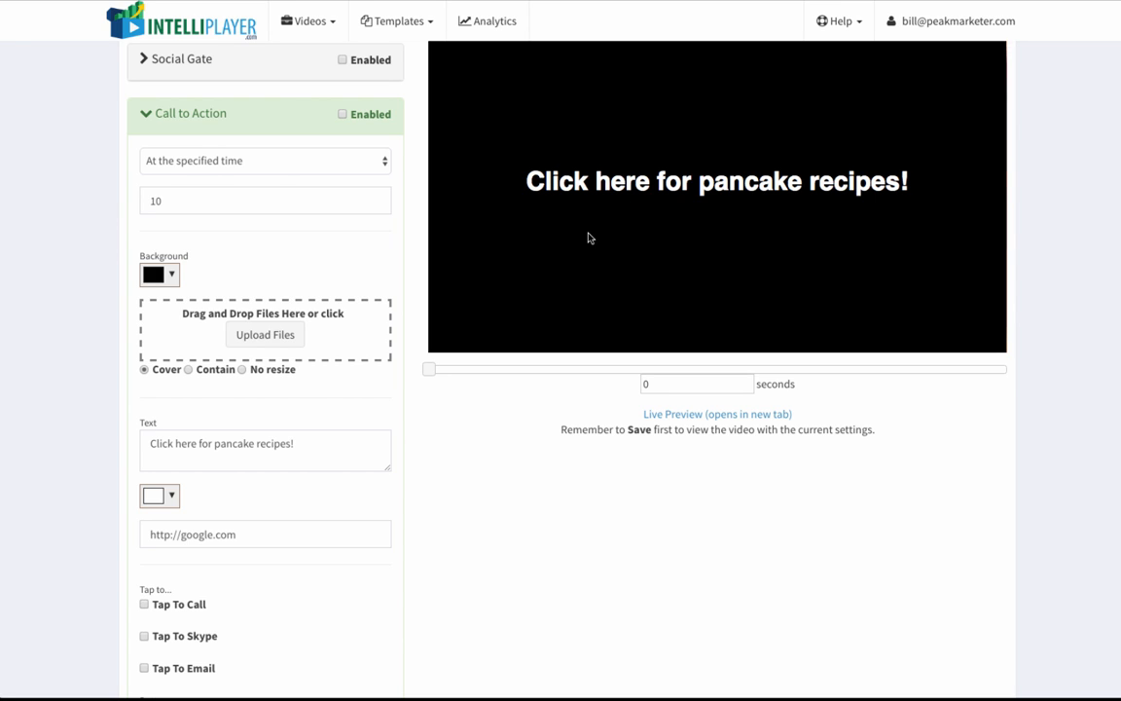
Step: Review the remaining Call to Action options and enable the call to action
{"action": "scroll", "coordinate": [312, 425], "scroll_direction": "down", "scroll_amount": 3}
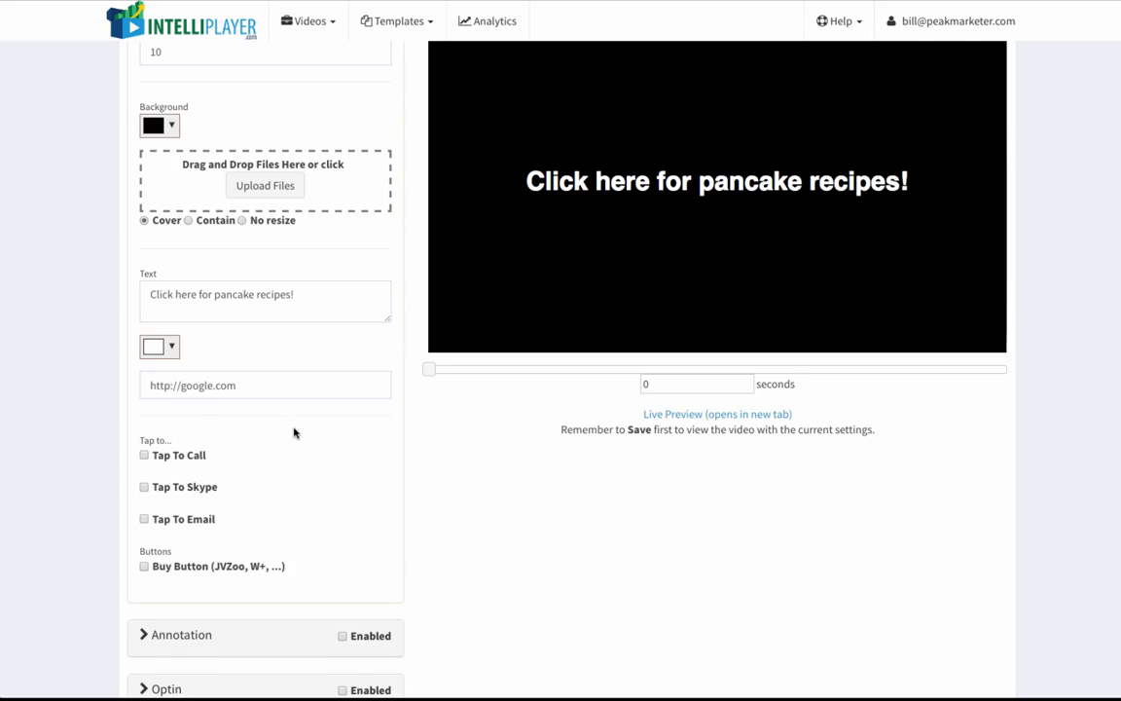
{"action": "scroll", "coordinate": [295, 434], "scroll_direction": "up", "scroll_amount": 2}
{"action": "scroll", "coordinate": [295, 288], "scroll_direction": "up", "scroll_amount": 1}
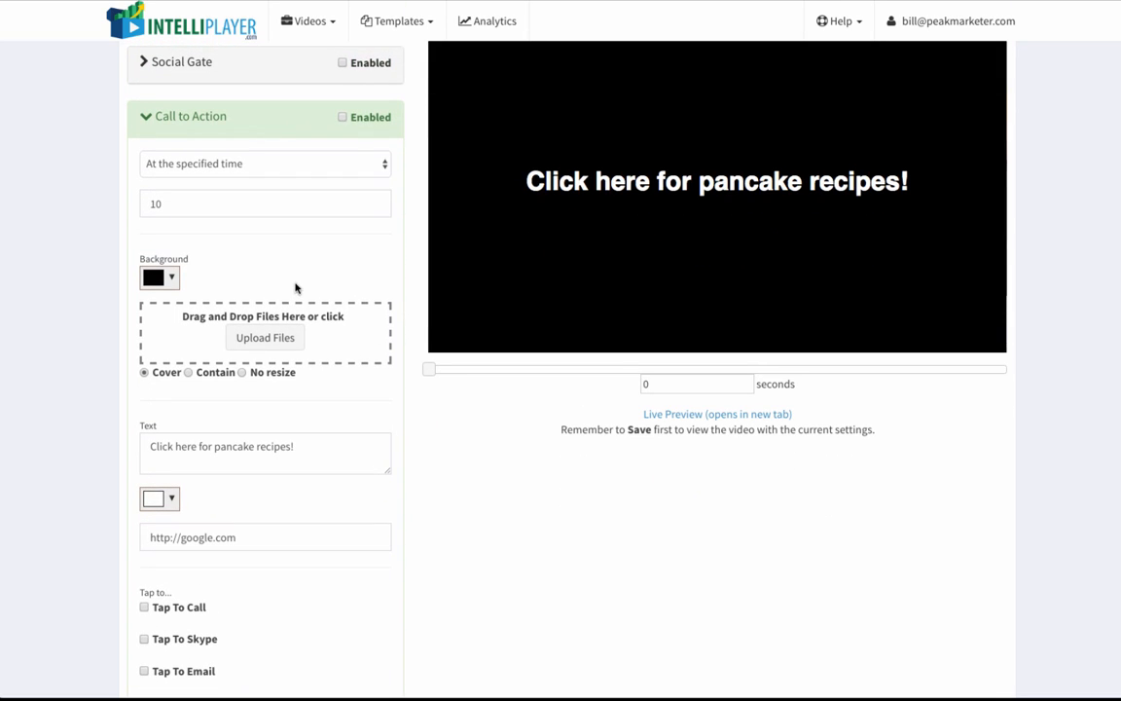
{"action": "left_click", "coordinate": [342, 118]}
Step: Open the Annotation settings and move the video preview to 71 seconds
{"action": "scroll", "coordinate": [303, 307], "scroll_direction": "down", "scroll_amount": 6}
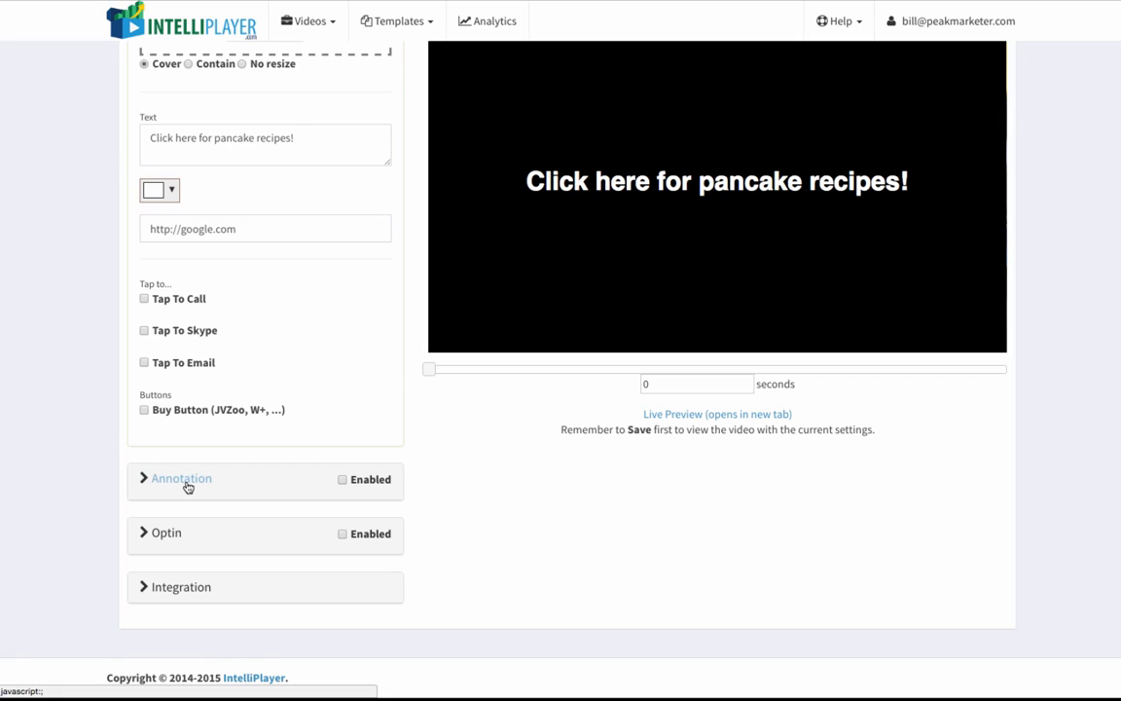
{"action": "left_click", "coordinate": [185, 479]}
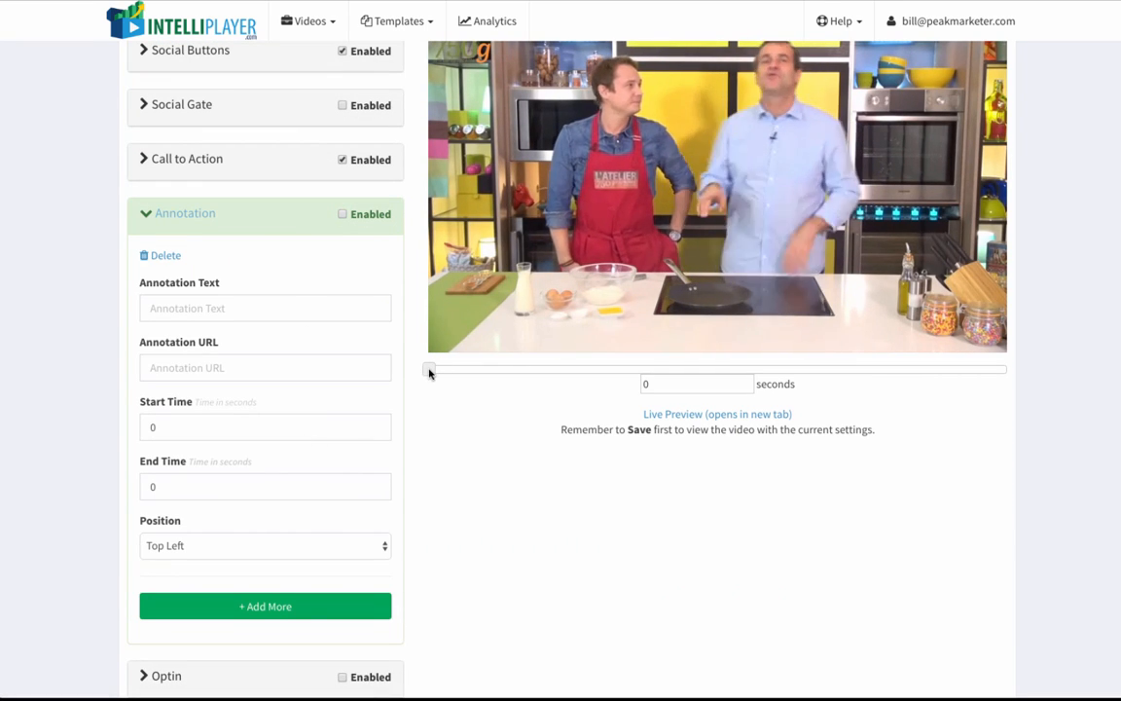
{"action": "left_click_drag", "start_coordinate": [430, 373], "coordinate": [474, 372]}
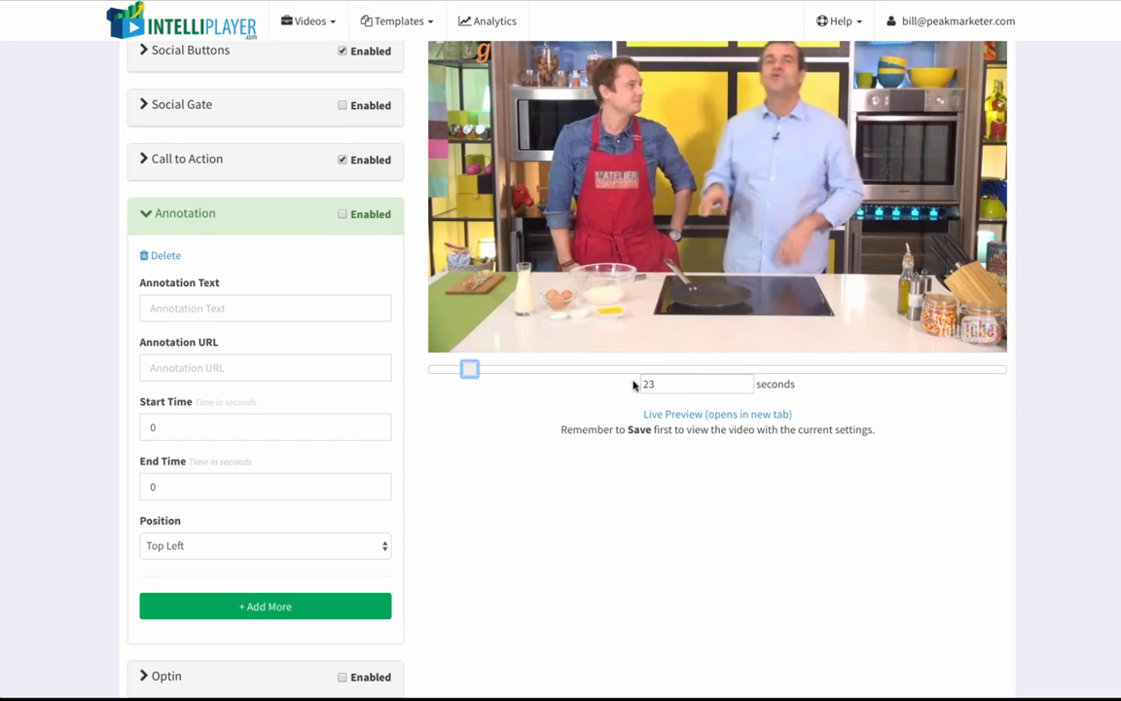
{"action": "left_click_drag", "start_coordinate": [469, 368], "coordinate": [554, 369]}
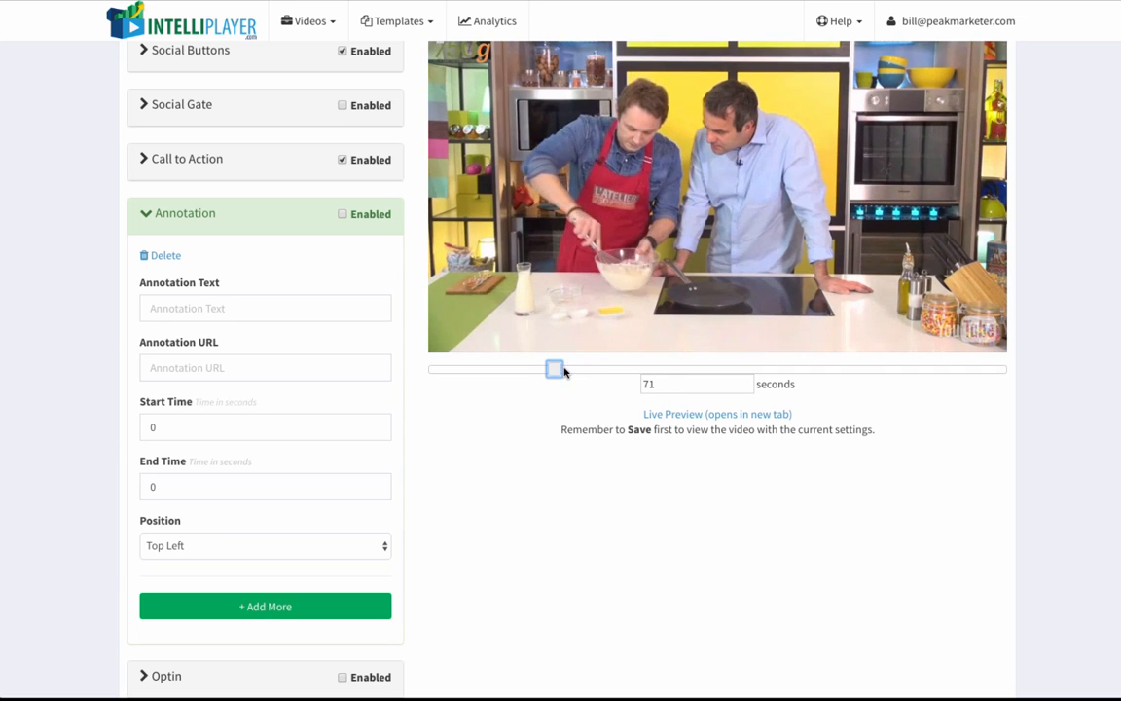
{"action": "scroll", "coordinate": [280, 474], "scroll_direction": "down", "scroll_amount": 1}
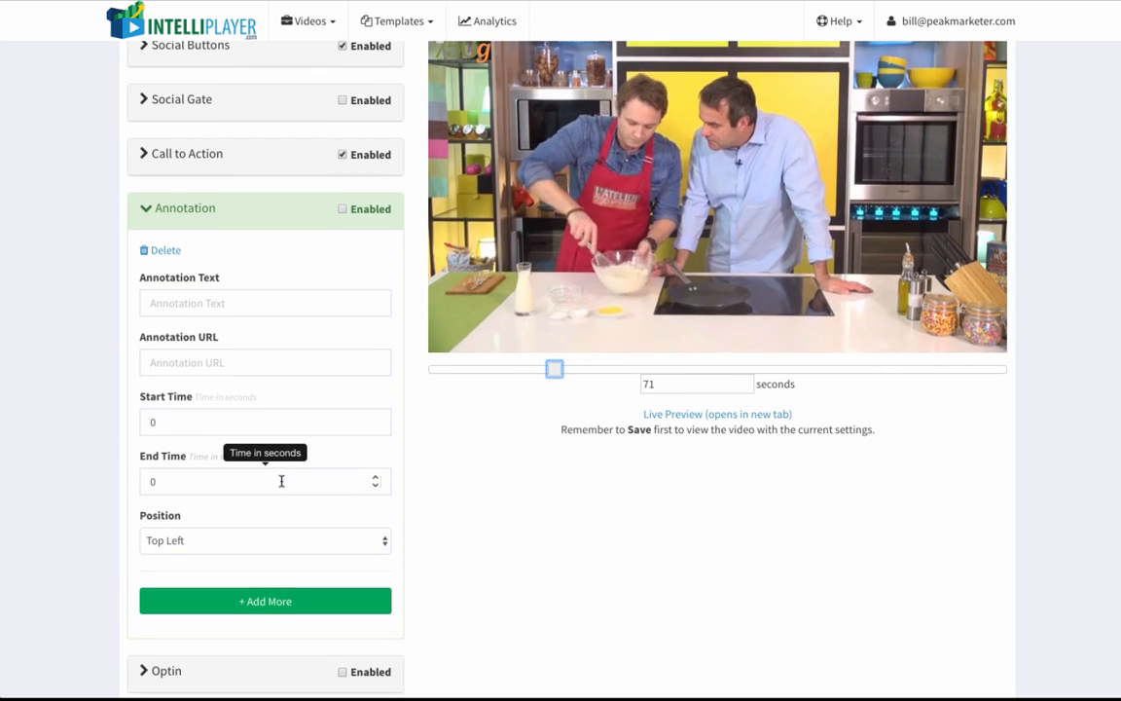
Step: Set the annotation text to "Great pancake videos here!"
{"action": "left_click", "coordinate": [278, 277]}
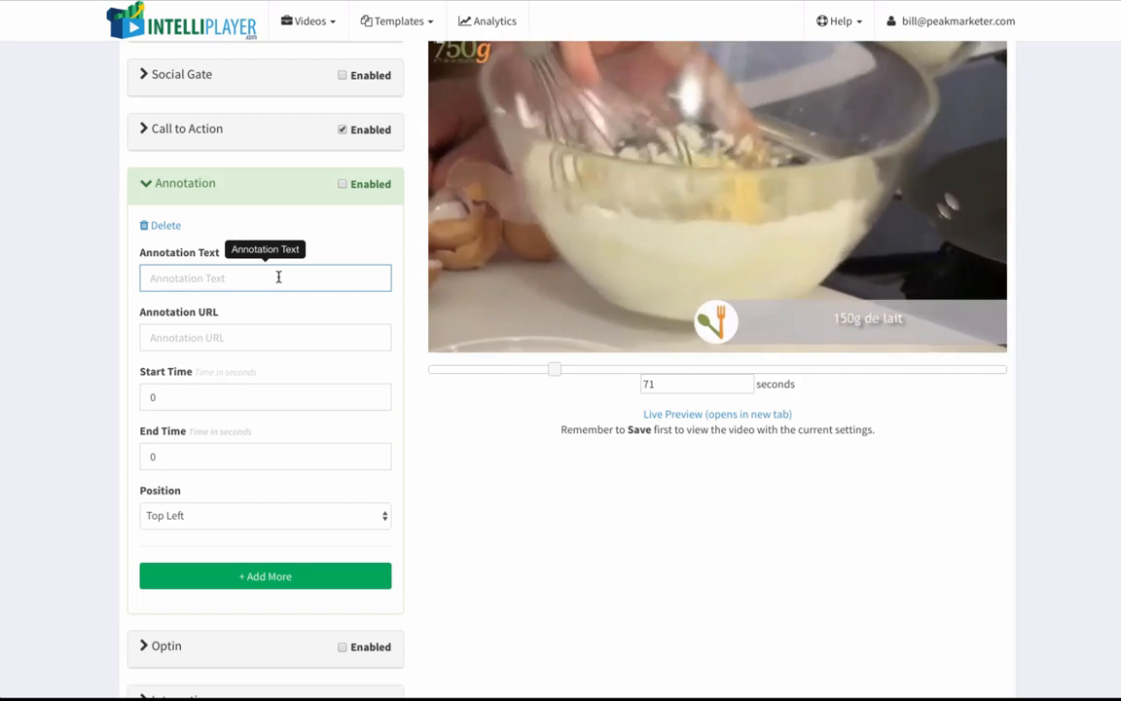
{"action": "type", "text": "Great"}
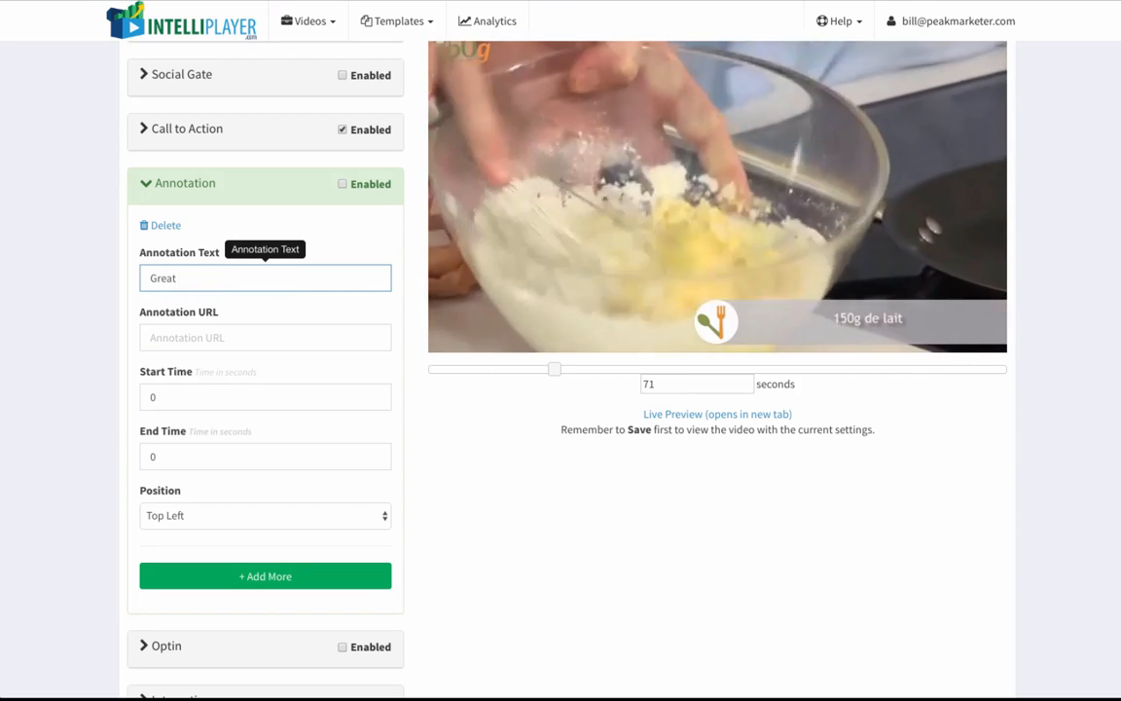
{"action": "type", "text": " pancake videos"}
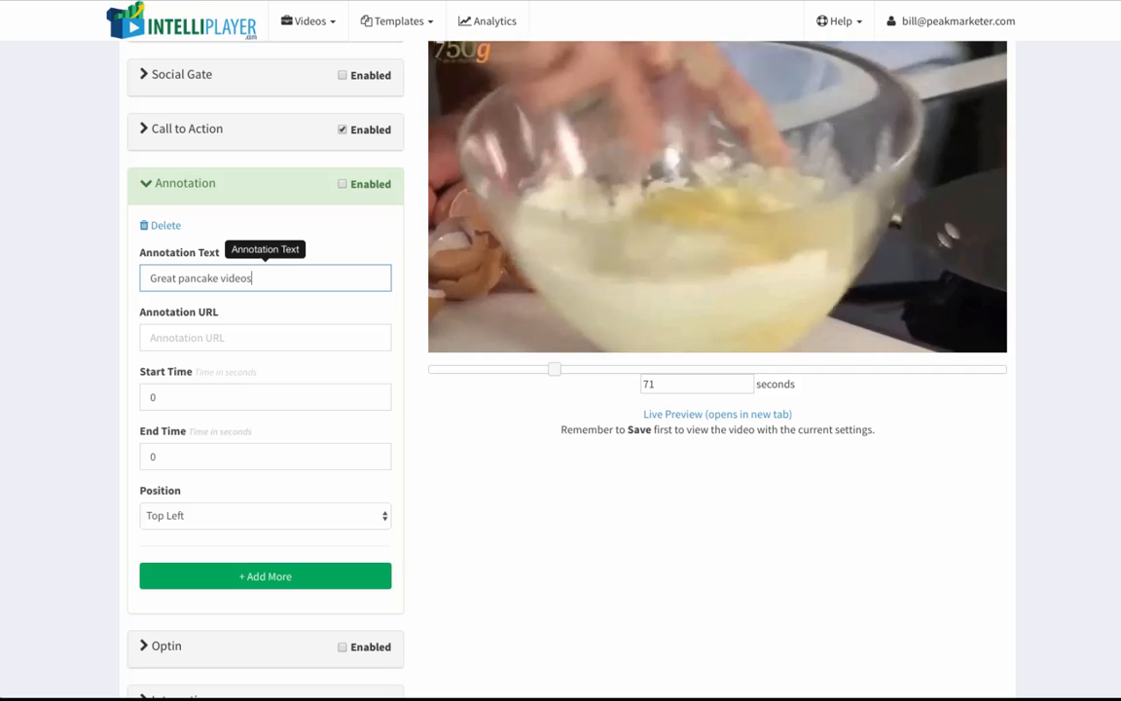
{"action": "type", "text": " here!"}
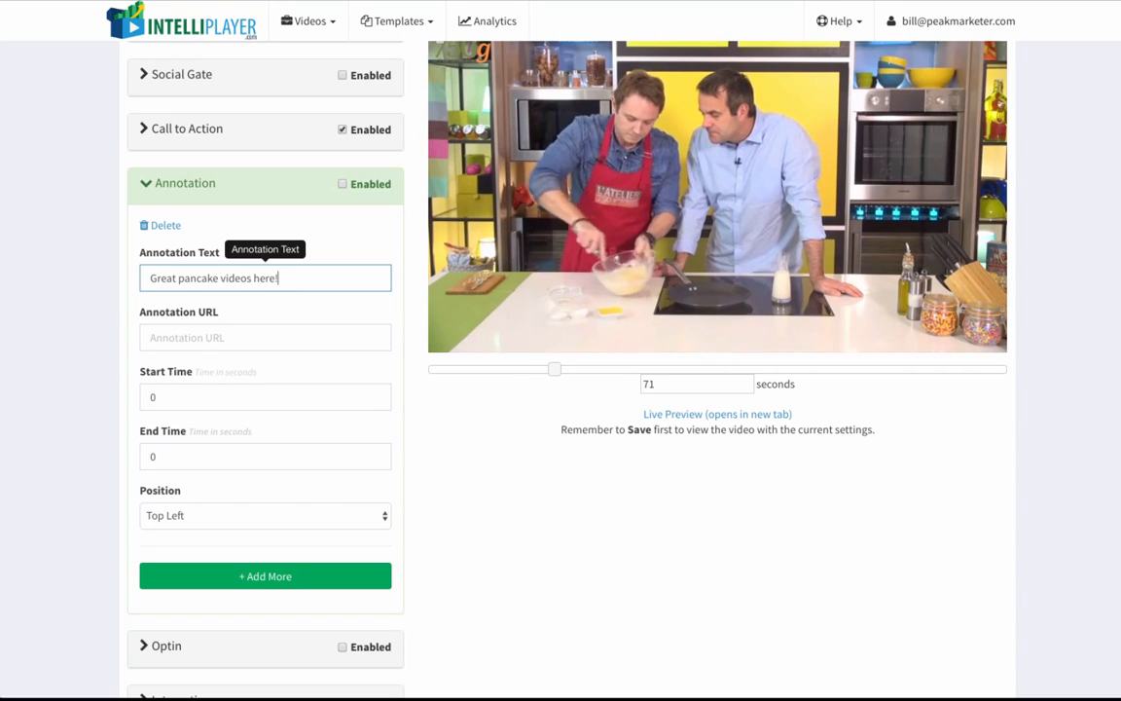
{"action": "left_click", "coordinate": [273, 333]}
{"action": "type", "text": "ht"}
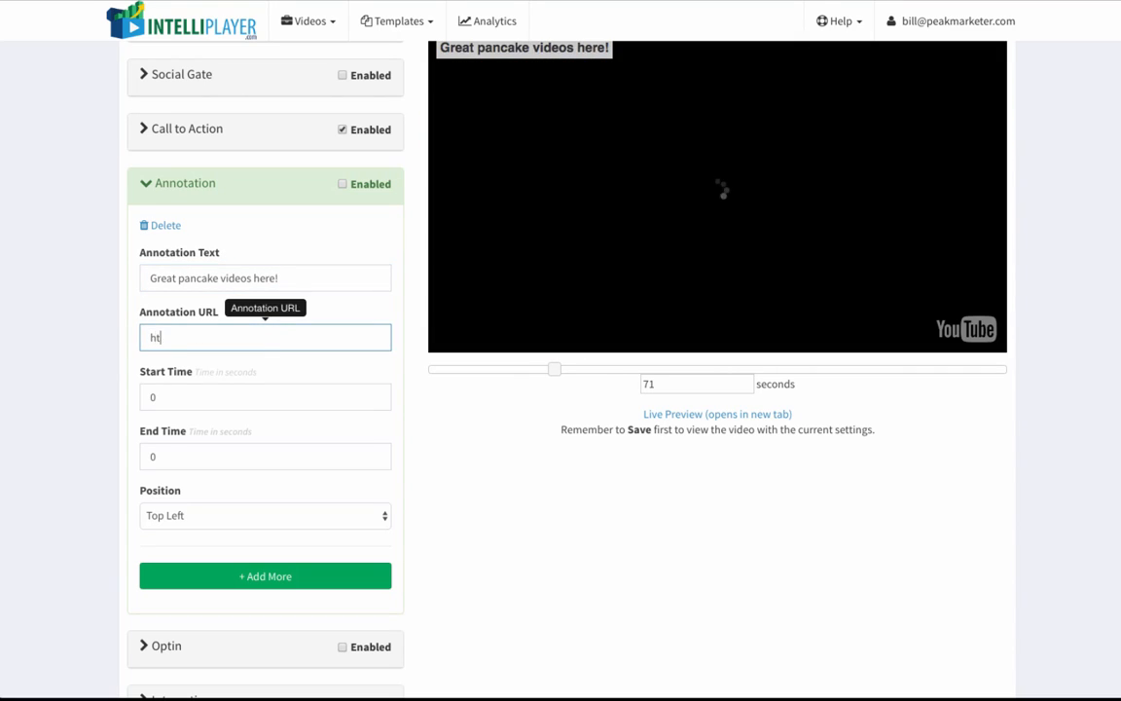
{"action": "type", "text": "tp://go"}
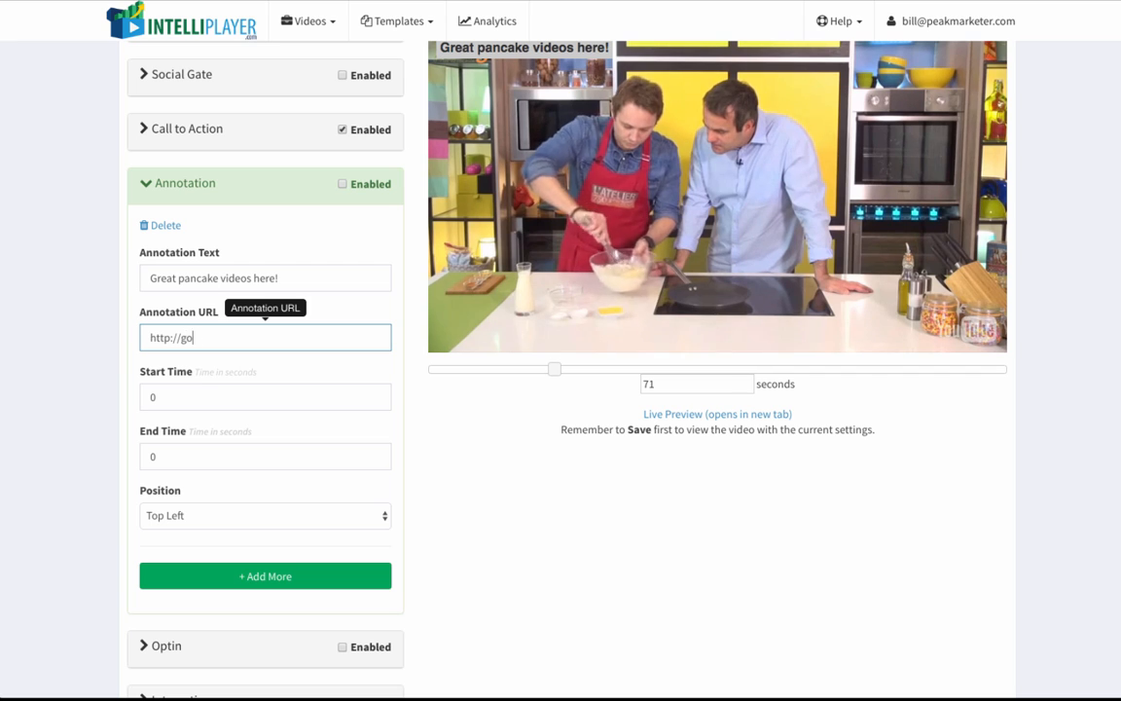
{"action": "type", "text": "ogle.com"}
Step: Set the annotation's start time to 5 seconds, its end time to 15 seconds and its position to Bottom Right
{"action": "left_click", "coordinate": [265, 396]}
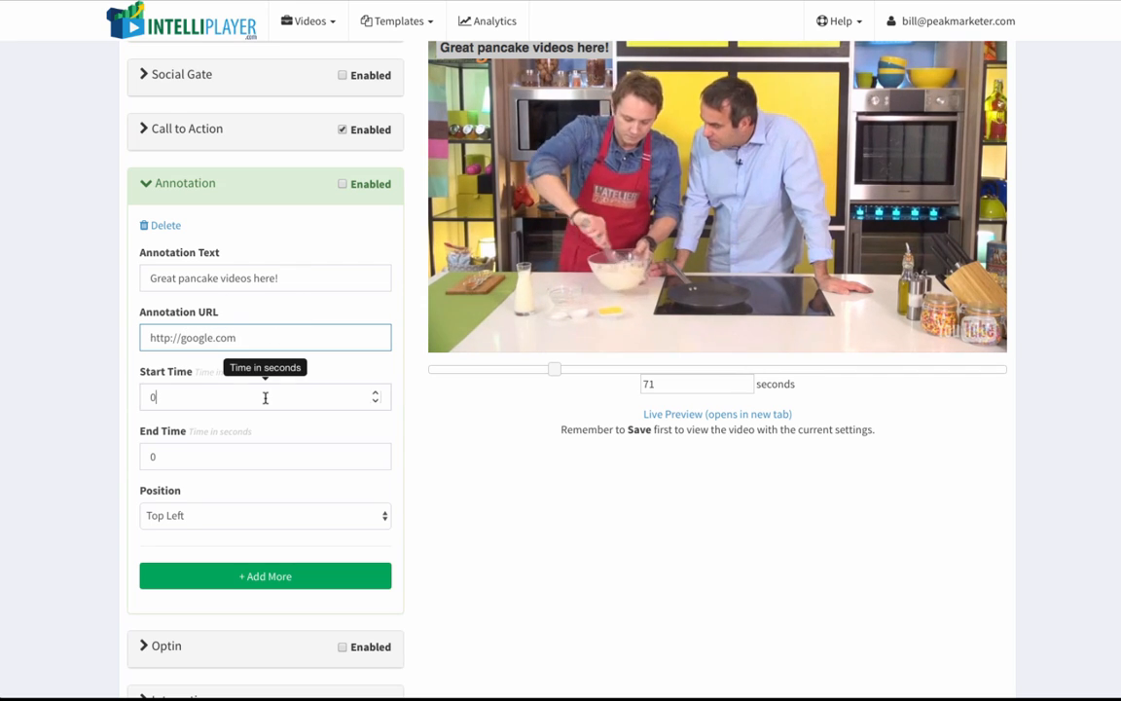
{"action": "key", "text": "BackSpace"}
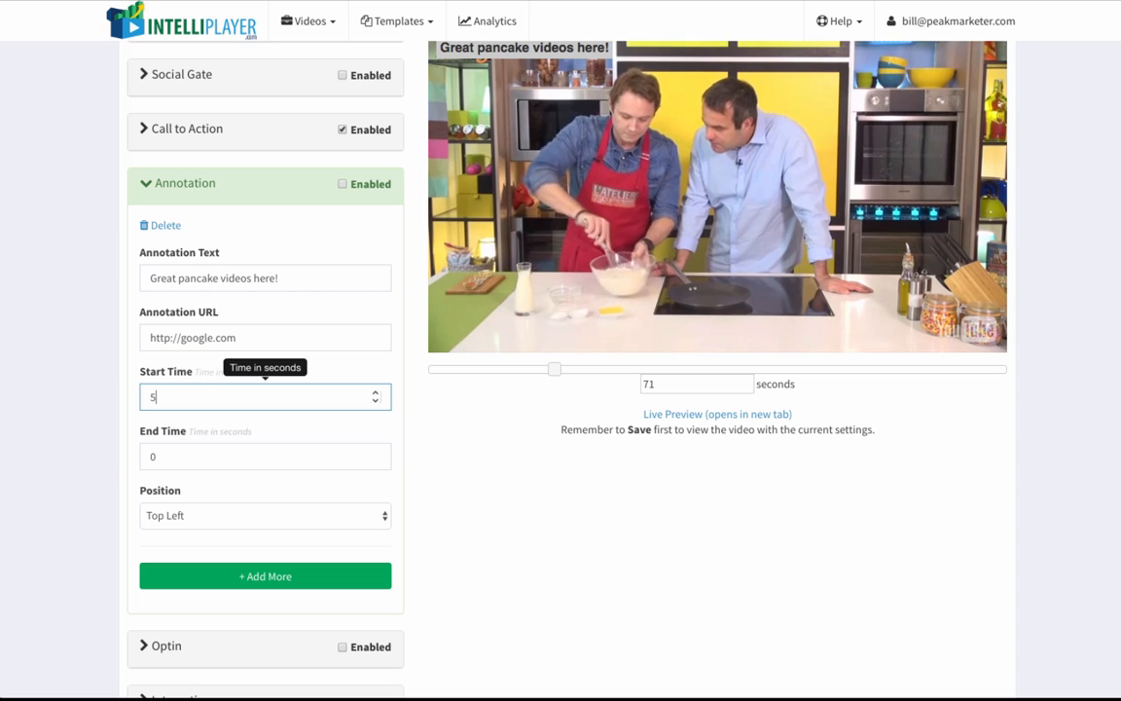
{"action": "key", "text": "Tab"}
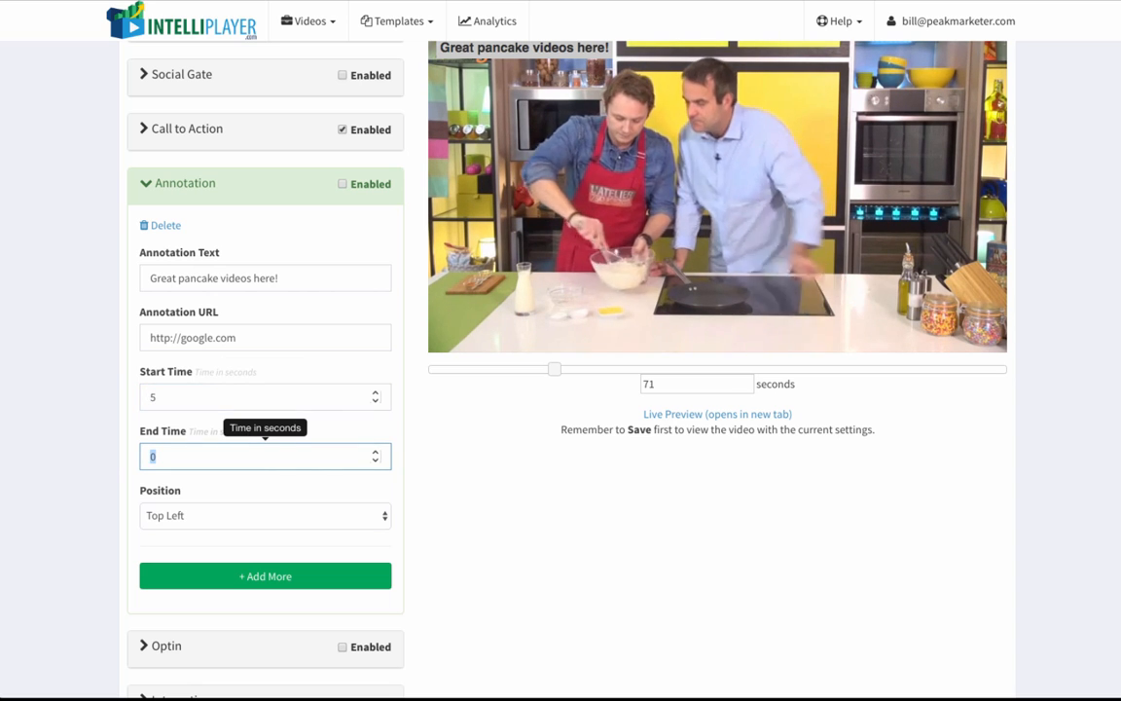
{"action": "type", "text": "15"}
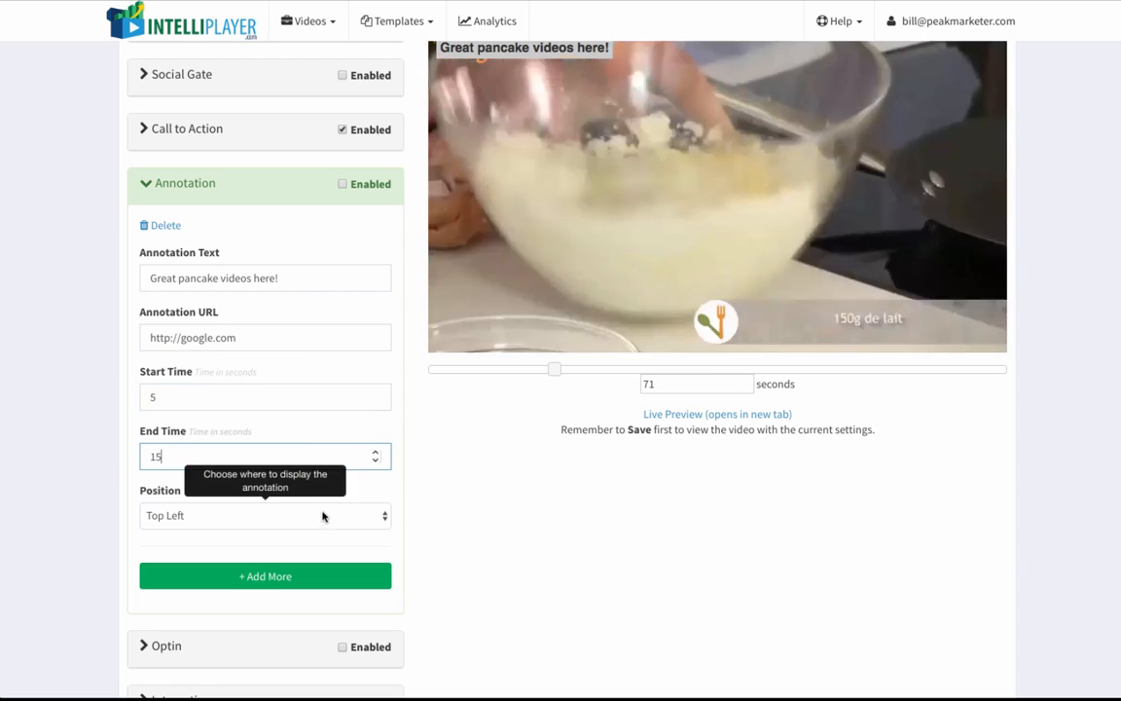
{"action": "left_click", "coordinate": [323, 516]}
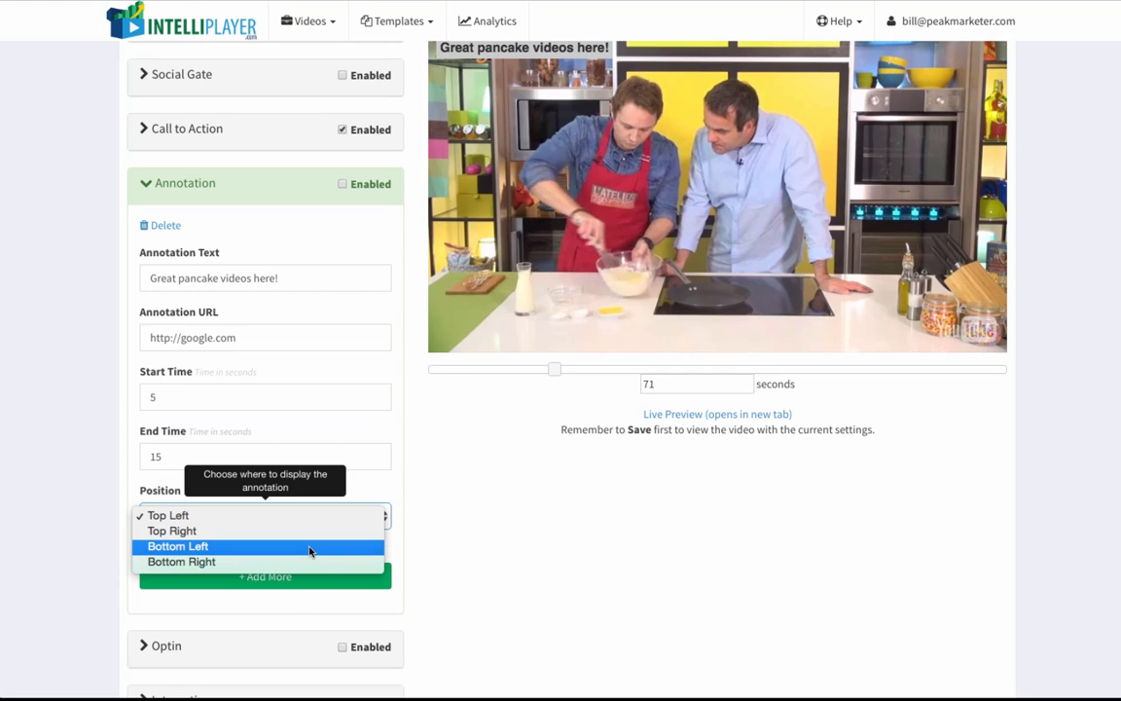
{"action": "left_click", "coordinate": [308, 563]}
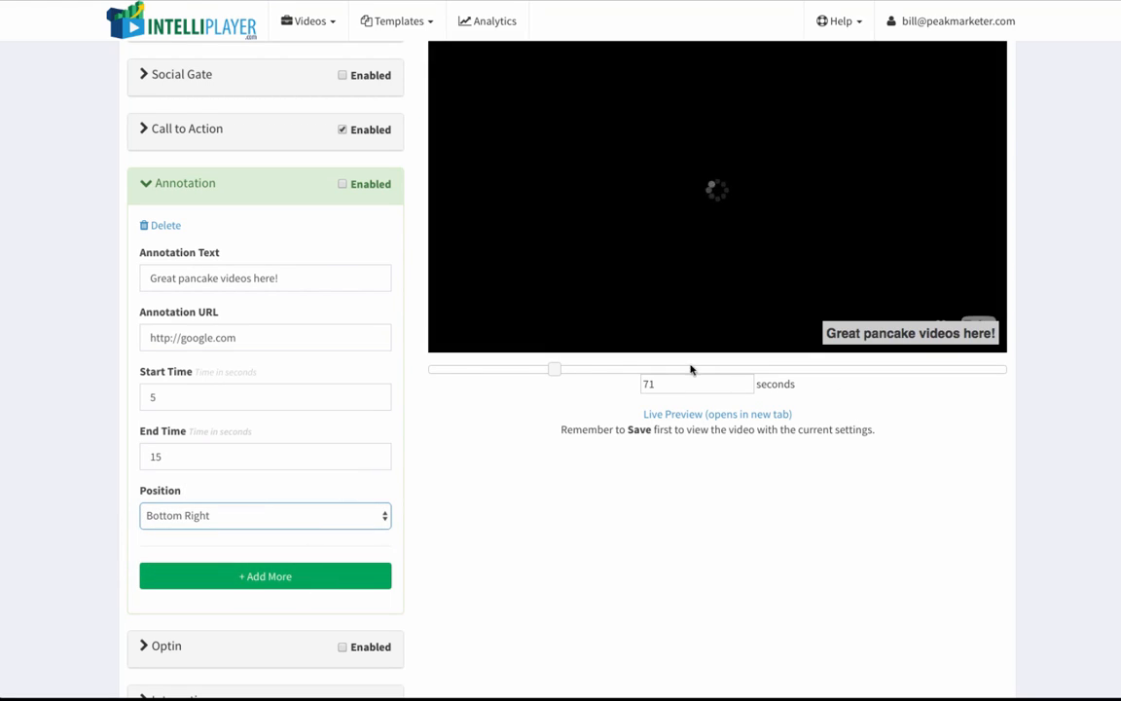
Step: Add a second blank annotation below the first and delete it again
{"action": "left_click", "coordinate": [283, 575]}
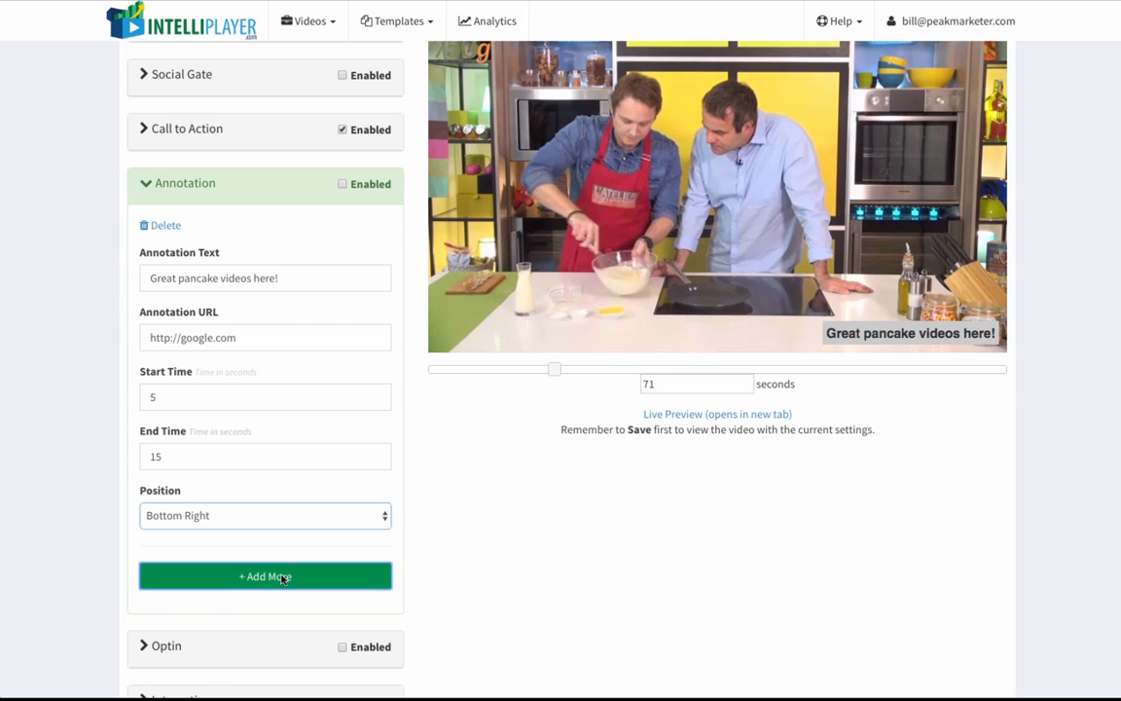
{"action": "scroll", "coordinate": [281, 580], "scroll_direction": "down", "scroll_amount": 3}
{"action": "scroll", "coordinate": [282, 580], "scroll_direction": "down", "scroll_amount": 1}
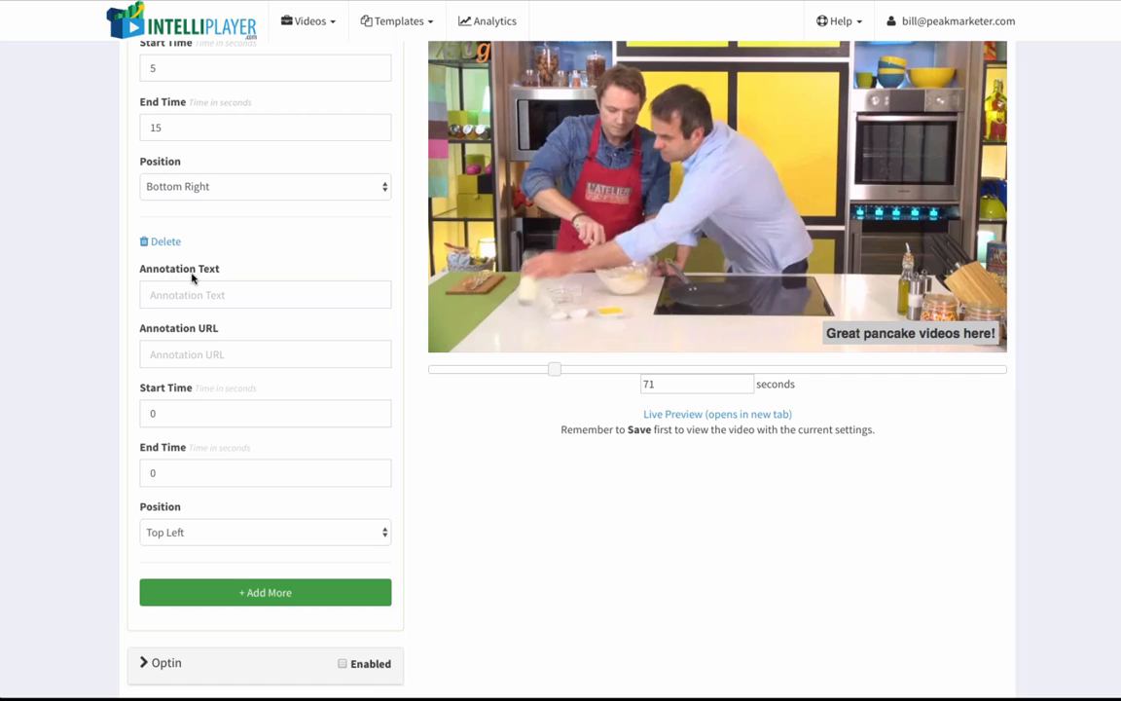
{"action": "left_click", "coordinate": [167, 244]}
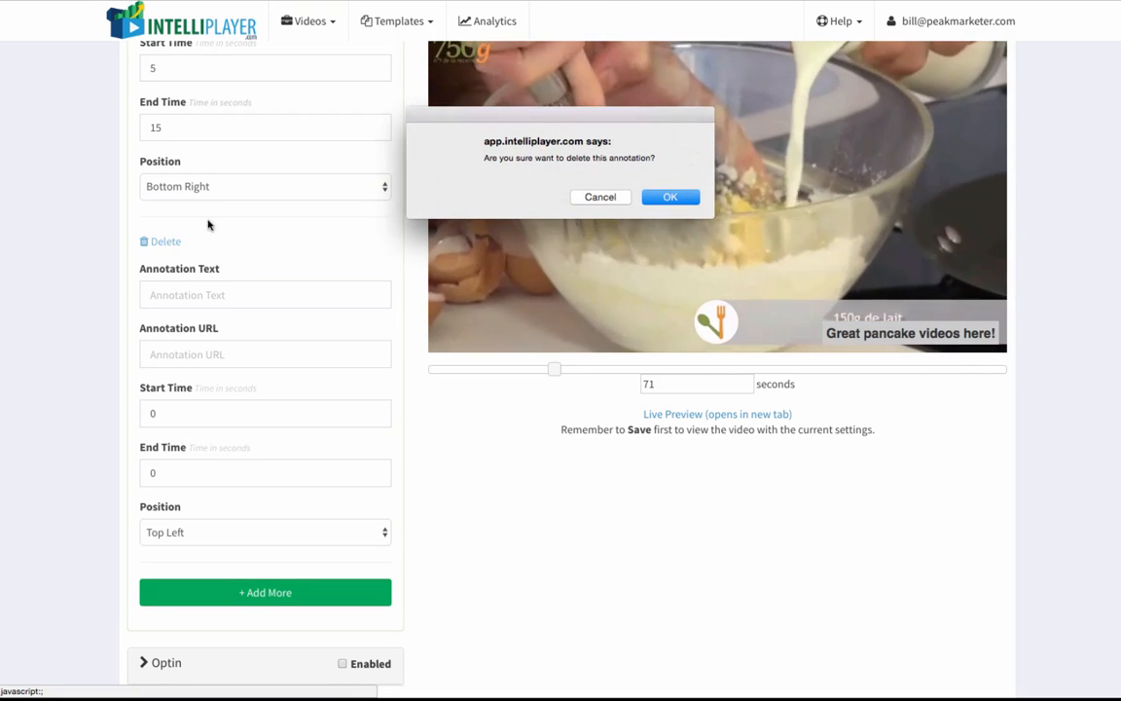
{"action": "left_click", "coordinate": [666, 196]}
Step: Enable the annotation for the video
{"action": "scroll", "coordinate": [349, 368], "scroll_direction": "up", "scroll_amount": 1}
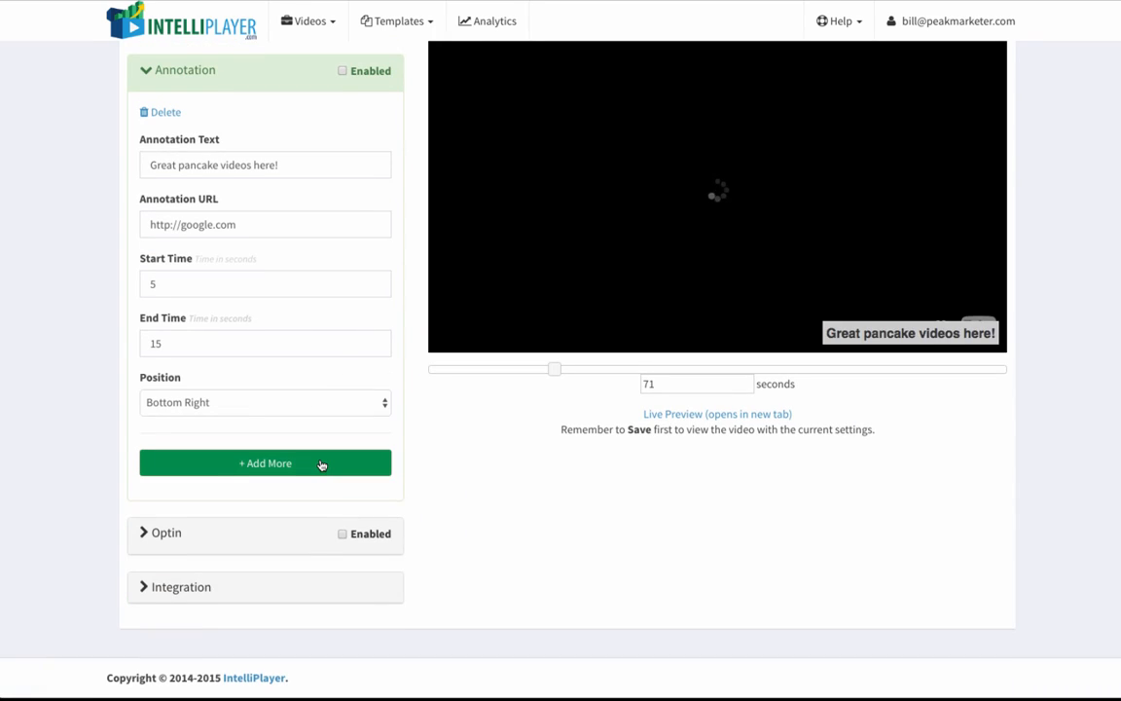
{"action": "scroll", "coordinate": [321, 465], "scroll_direction": "up", "scroll_amount": 4}
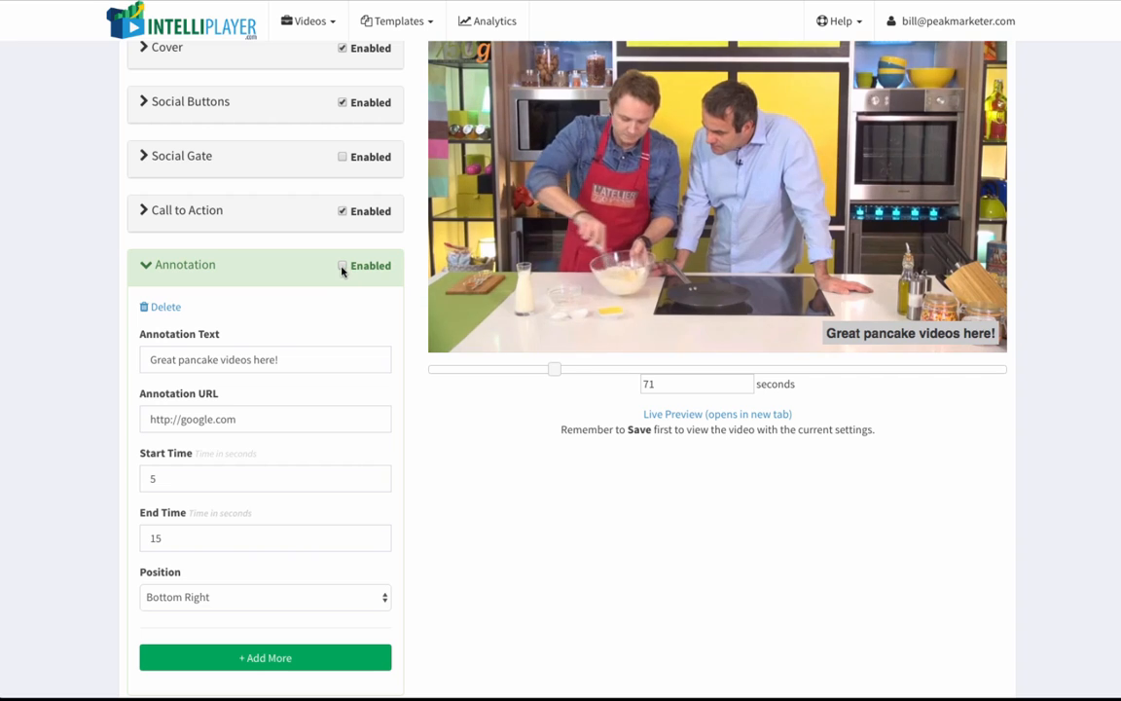
{"action": "left_click", "coordinate": [342, 267]}
Step: Open the Optin settings and set the optin to display before the video starts
{"action": "scroll", "coordinate": [307, 438], "scroll_direction": "down", "scroll_amount": 3}
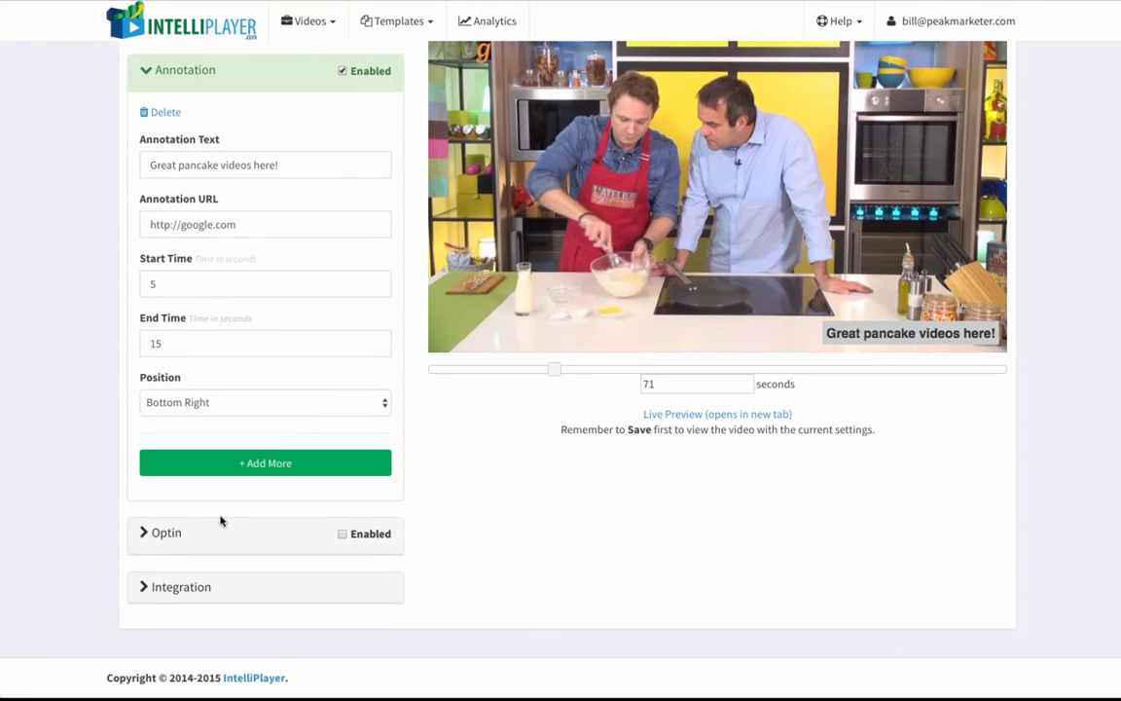
{"action": "left_click", "coordinate": [173, 535]}
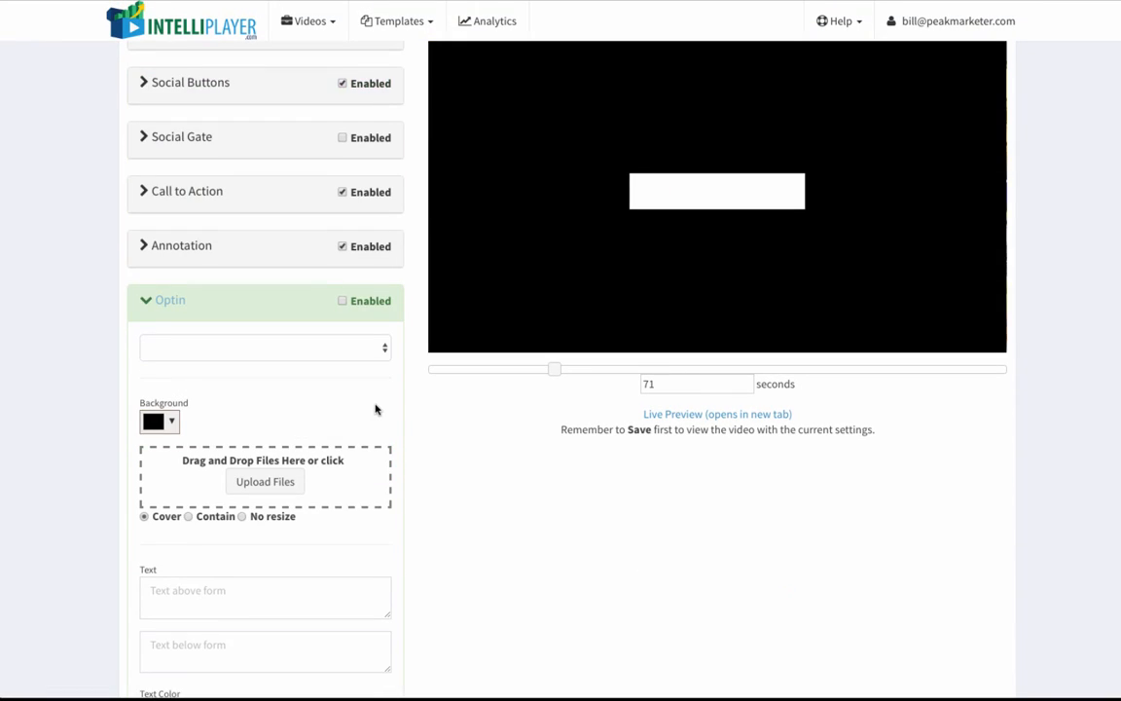
{"action": "scroll", "coordinate": [376, 409], "scroll_direction": "down", "scroll_amount": 2}
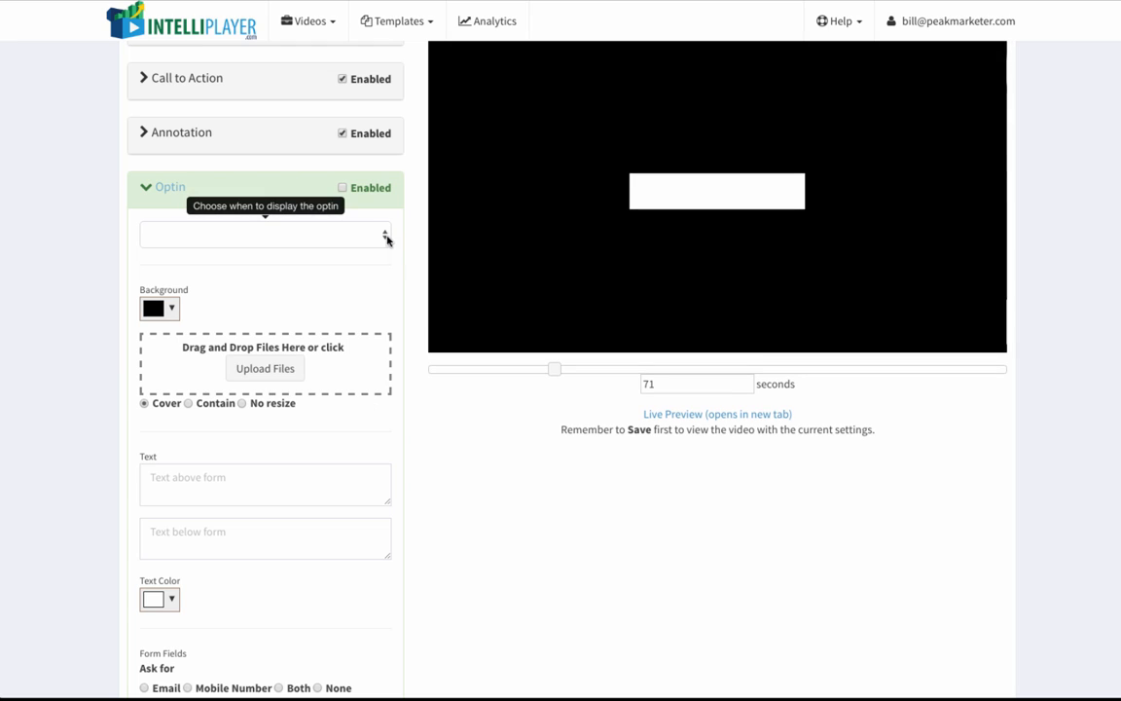
{"action": "left_click", "coordinate": [387, 240]}
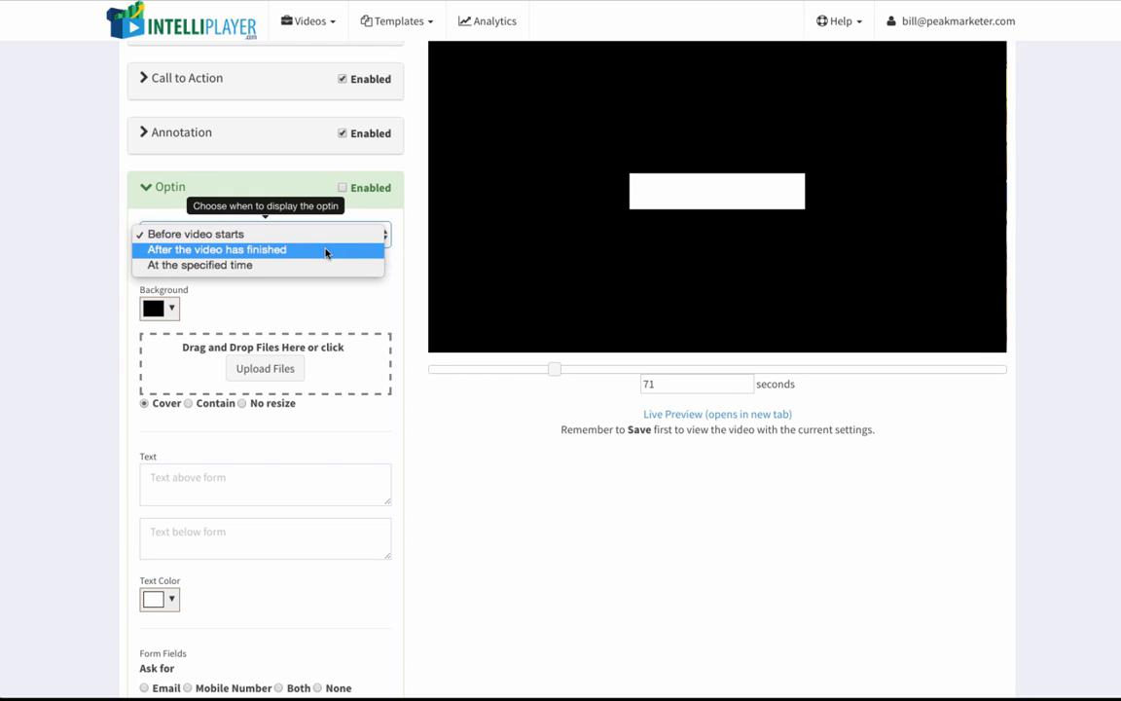
{"action": "left_click", "coordinate": [273, 236]}
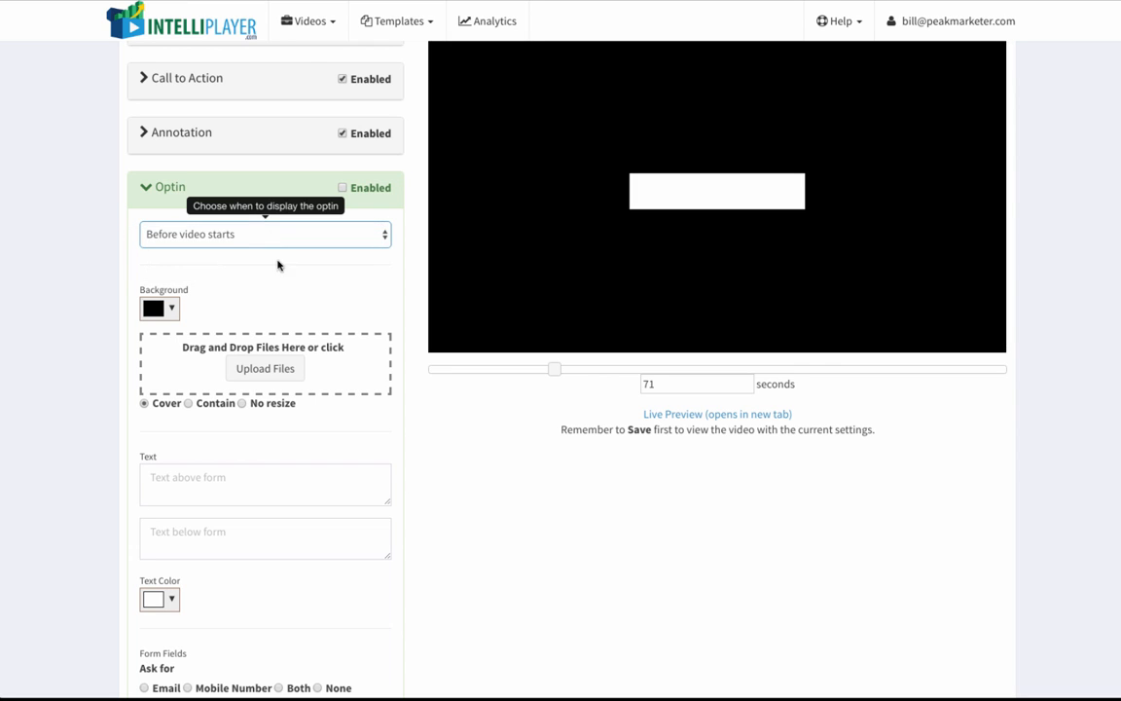
Step: Set the text above the optin form to "Enter your email for amazing pancake recipes!"
{"action": "scroll", "coordinate": [278, 265], "scroll_direction": "down", "scroll_amount": 2}
{"action": "left_click", "coordinate": [222, 403]}
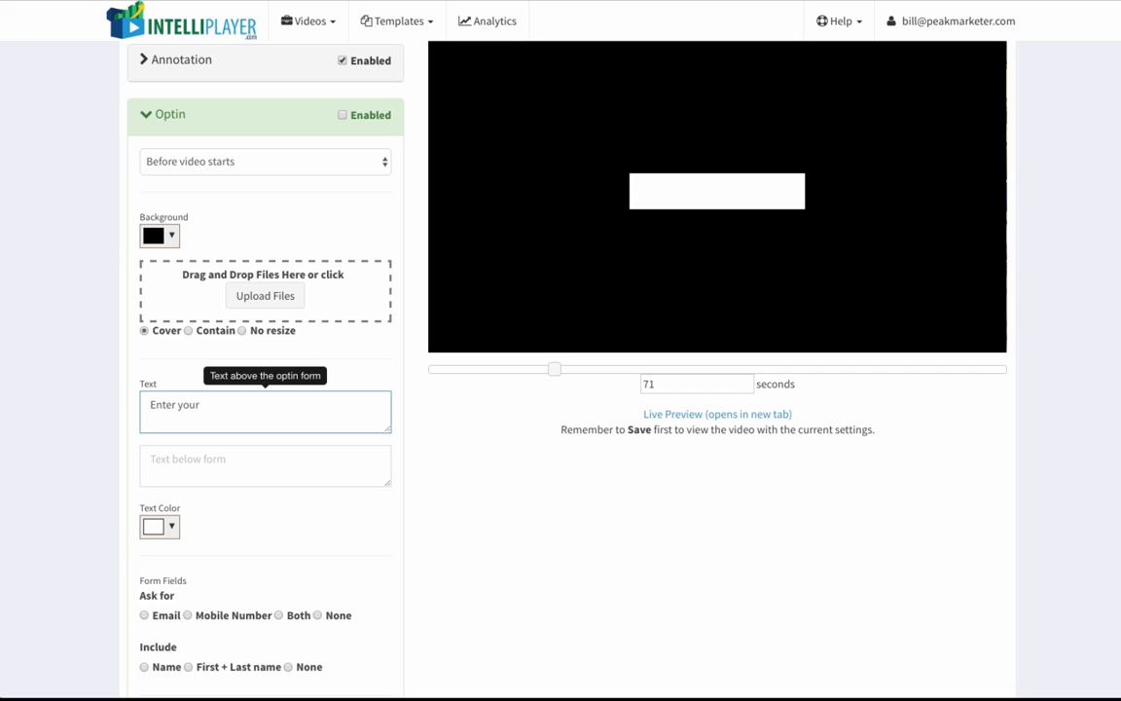
{"action": "type", "text": "email for amazing pancake"}
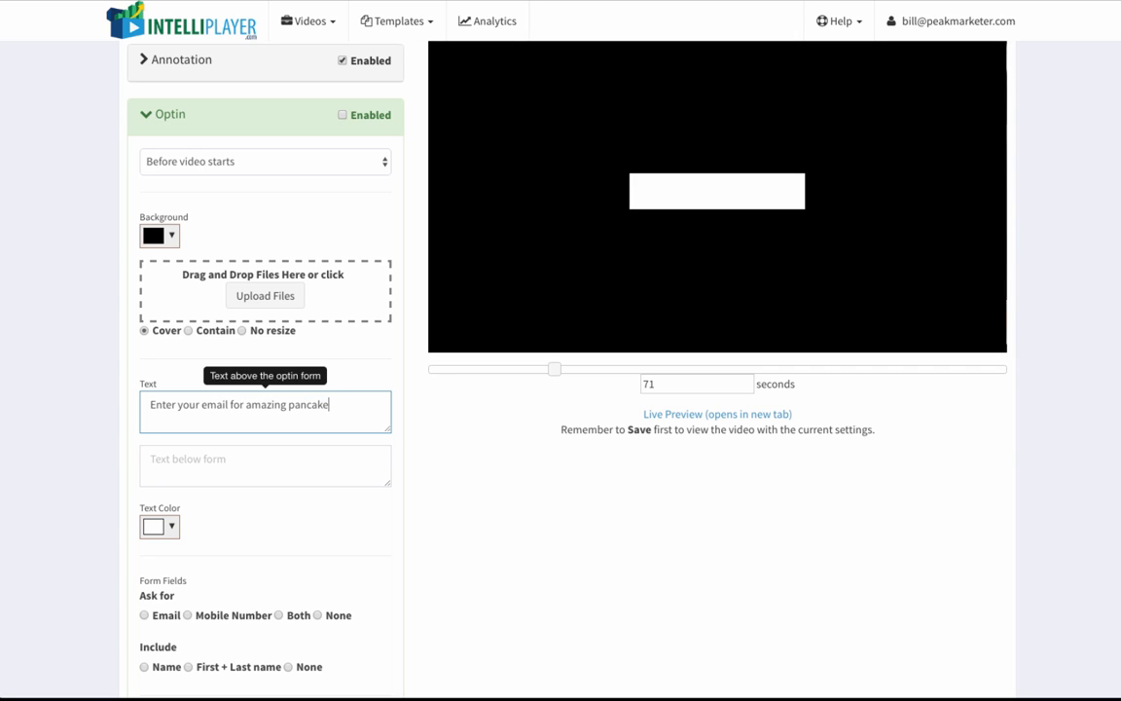
{"action": "type", "text": " recipes!"}
Step: Set the text below the optin form to "We respect your privacy"
{"action": "left_click", "coordinate": [260, 464]}
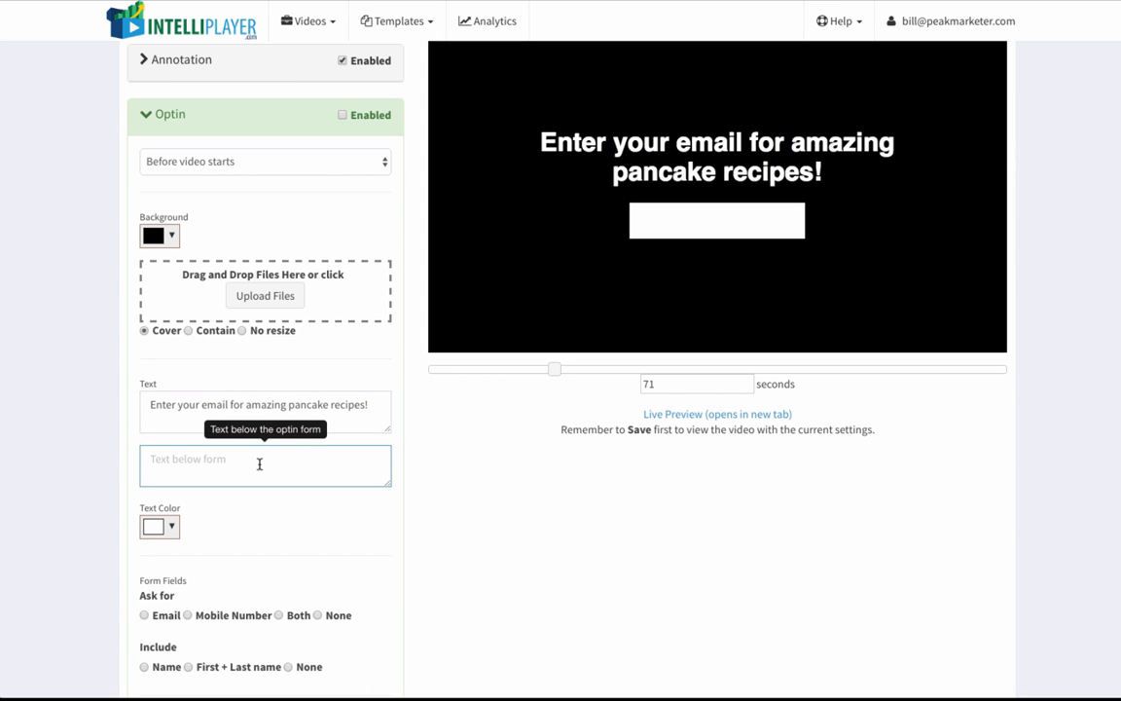
{"action": "type", "text": "We respect your privacy"}
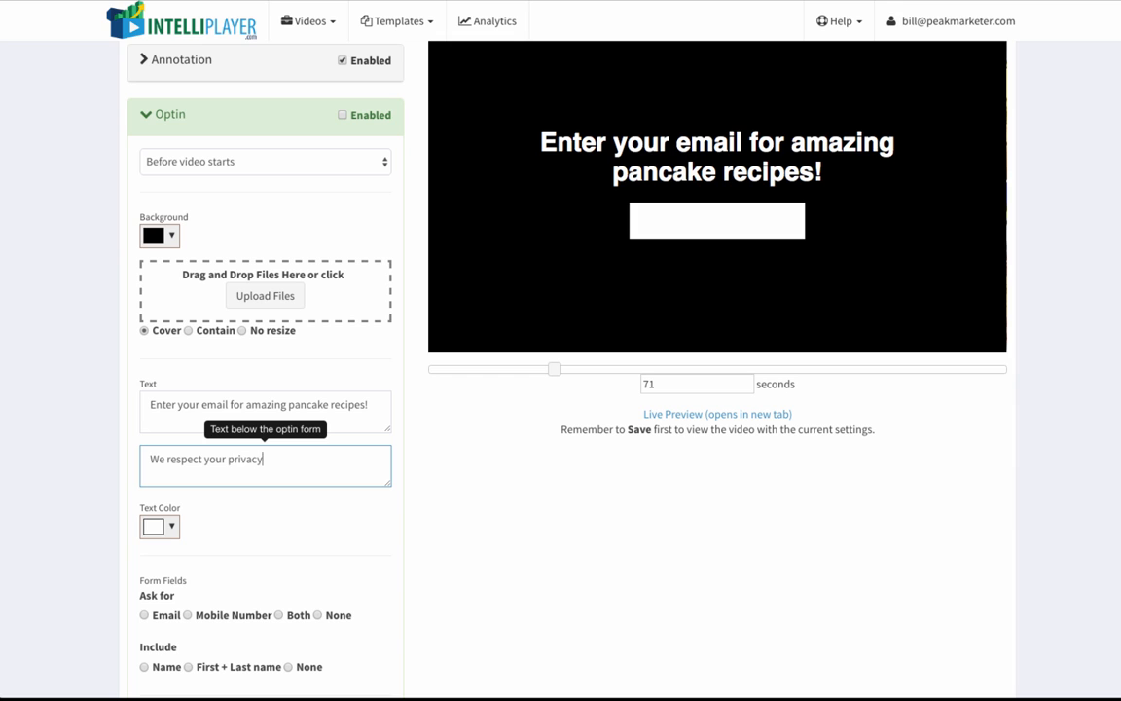
{"action": "left_click", "coordinate": [449, 500]}
Step: Set the optin form to ask viewers for their Email
{"action": "scroll", "coordinate": [457, 521], "scroll_direction": "down", "scroll_amount": 1}
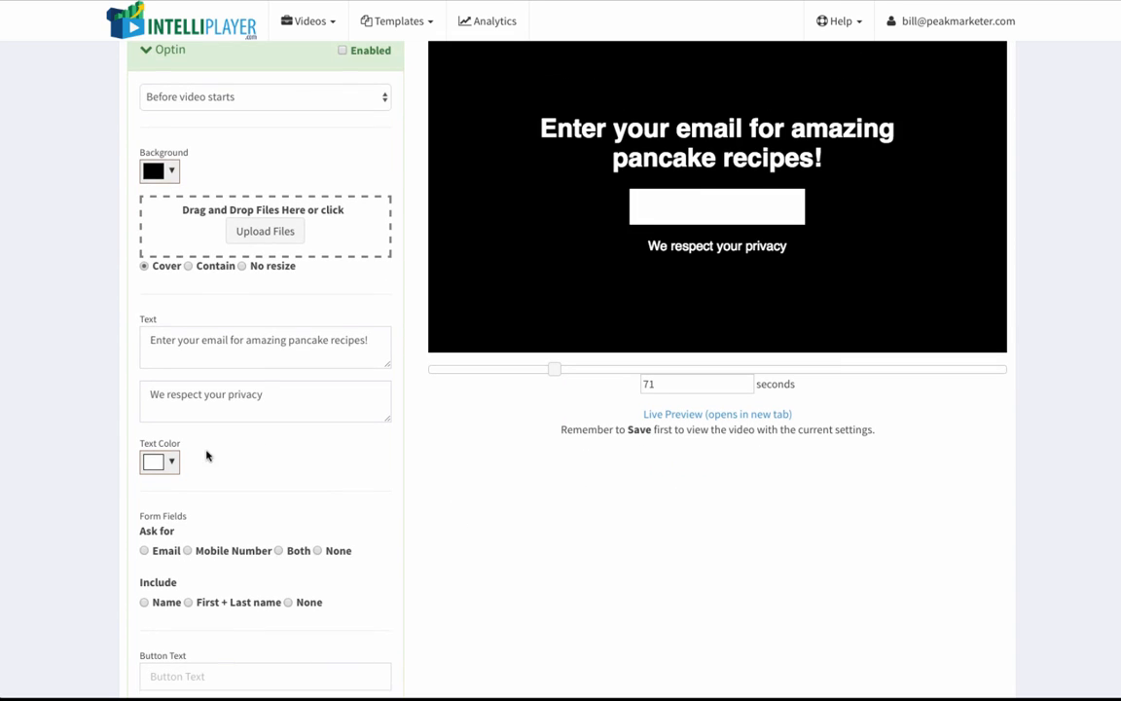
{"action": "scroll", "coordinate": [180, 533], "scroll_direction": "down", "scroll_amount": 1}
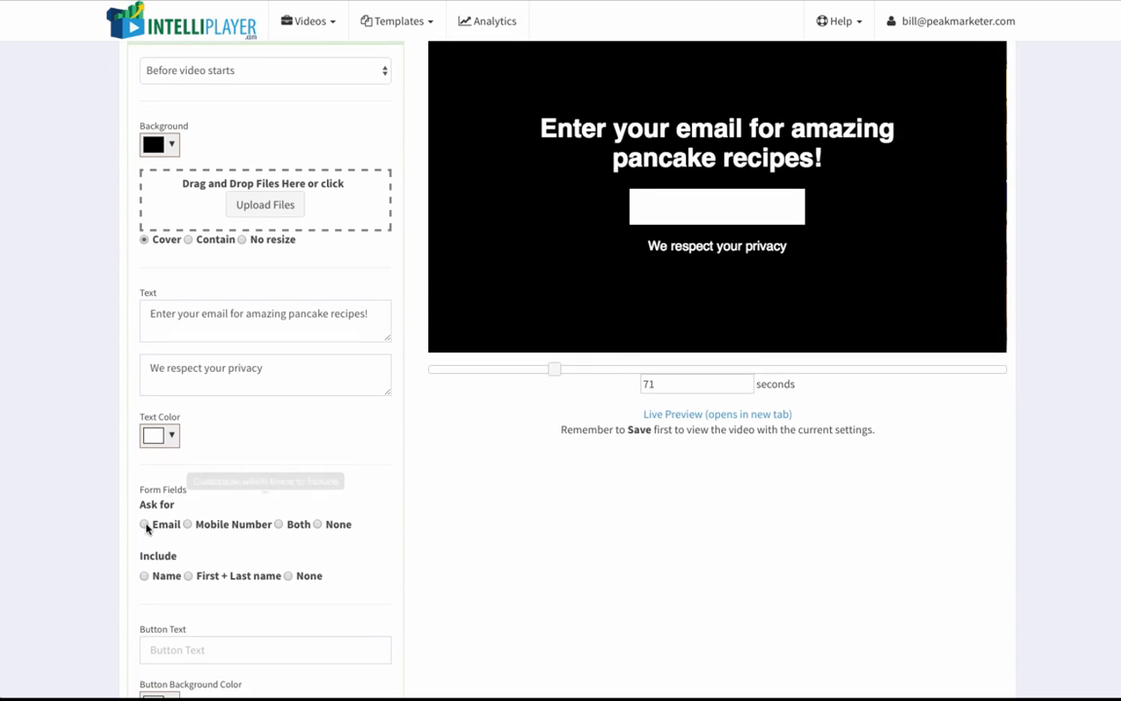
{"action": "left_click", "coordinate": [145, 524]}
Step: Choose a strong yellow as the background color of the optin button
{"action": "scroll", "coordinate": [209, 468], "scroll_direction": "down", "scroll_amount": 1}
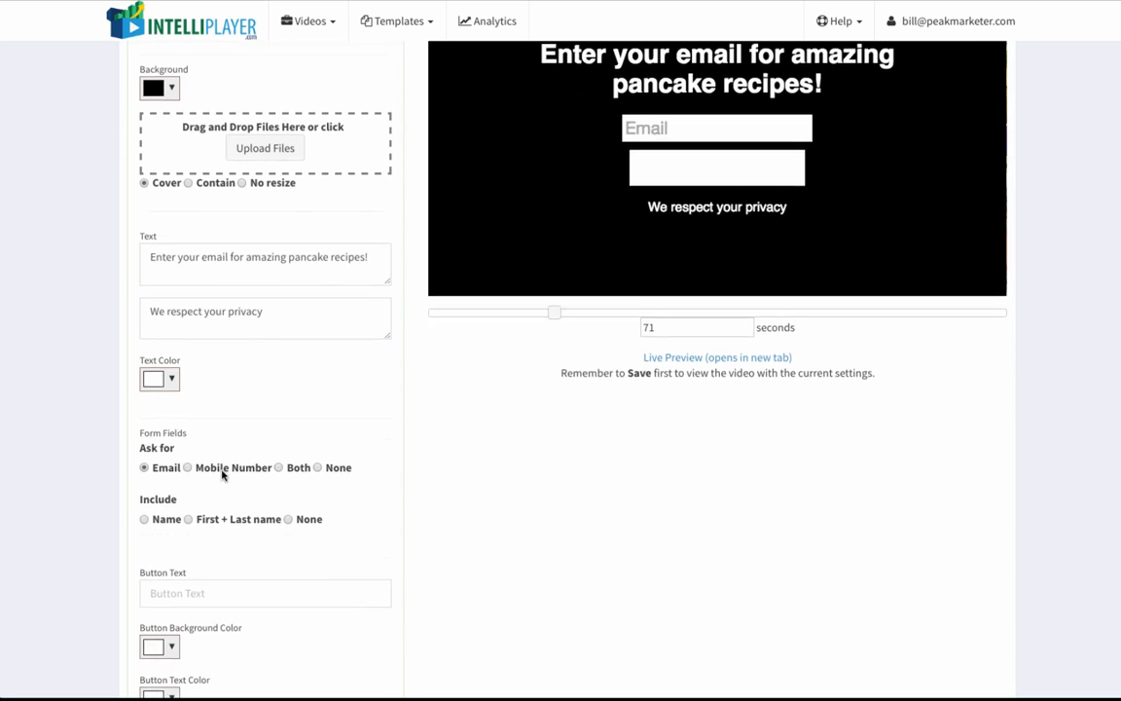
{"action": "scroll", "coordinate": [170, 536], "scroll_direction": "down", "scroll_amount": 1}
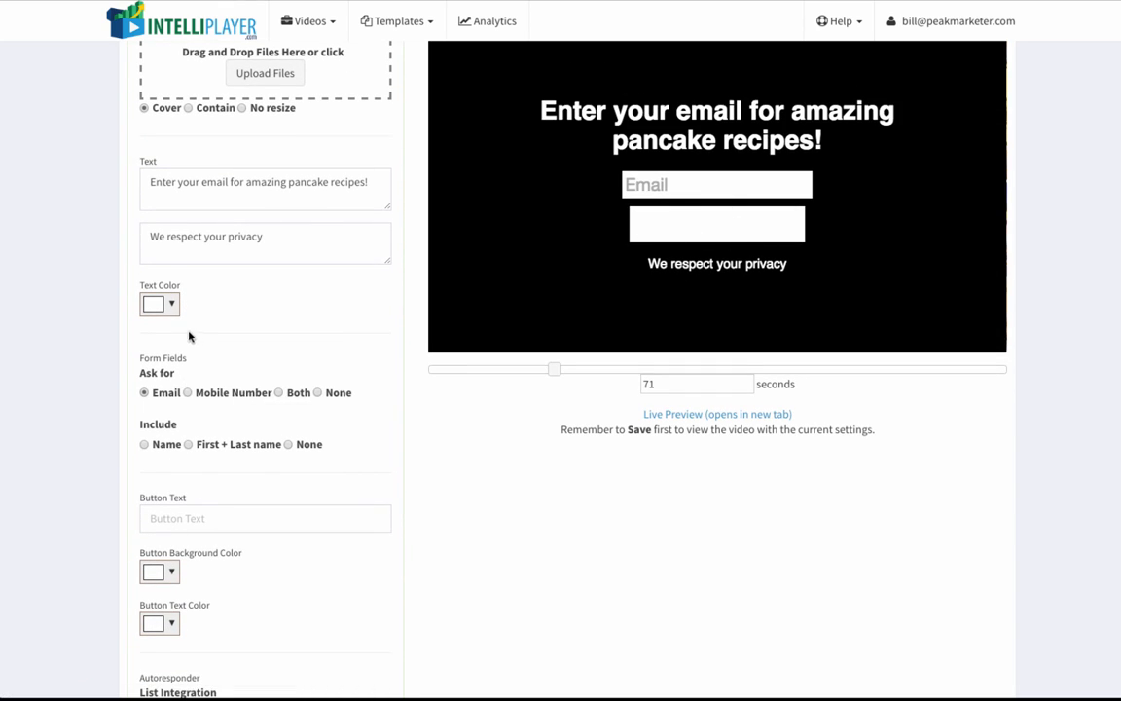
{"action": "scroll", "coordinate": [198, 495], "scroll_direction": "down", "scroll_amount": 2}
{"action": "left_click", "coordinate": [159, 465]}
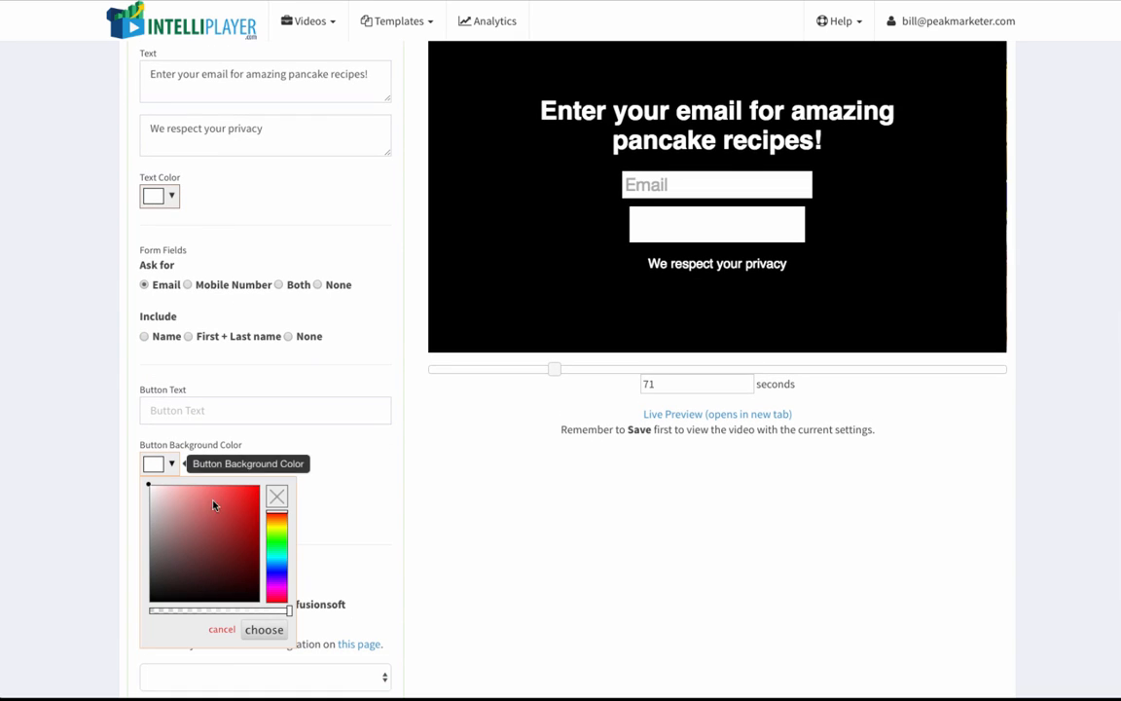
{"action": "left_click", "coordinate": [281, 530]}
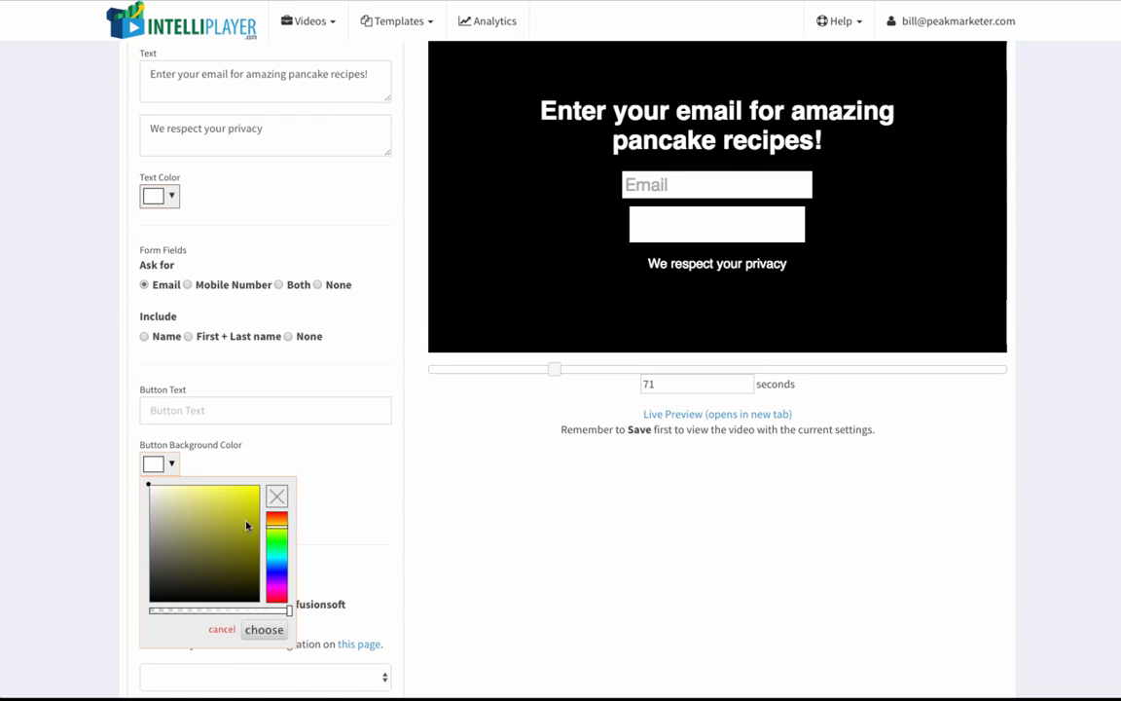
{"action": "left_click", "coordinate": [244, 503]}
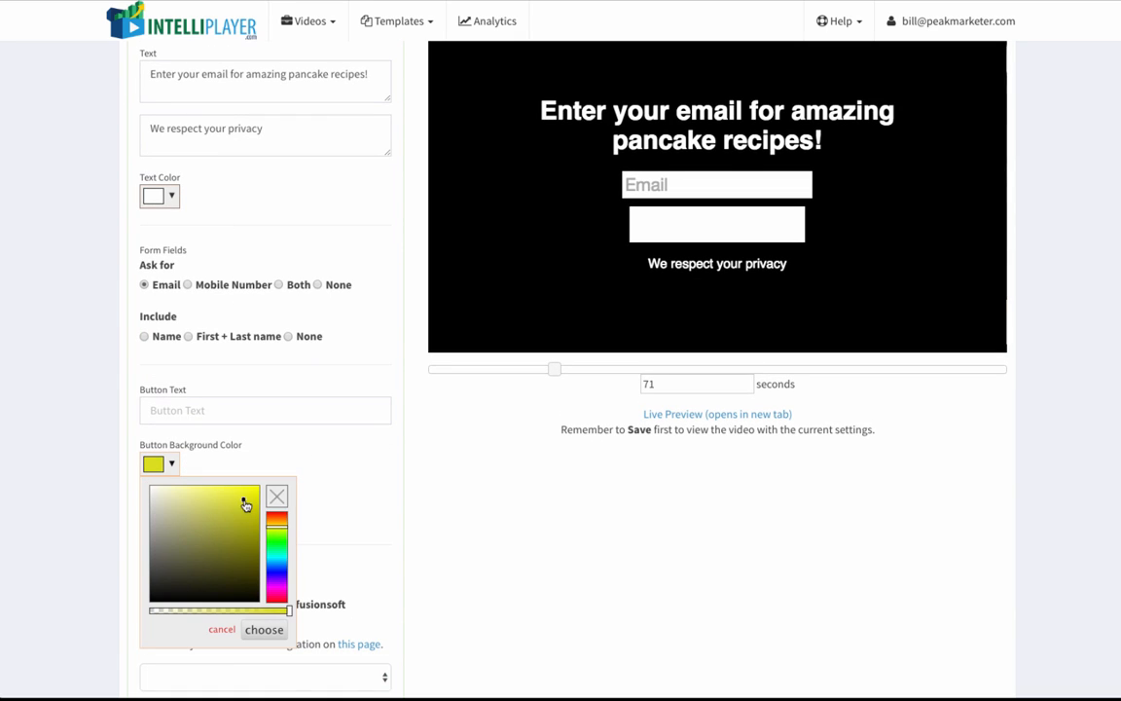
{"action": "left_click", "coordinate": [265, 631]}
Step: Choose a medium blue as the text color of the optin button
{"action": "scroll", "coordinate": [228, 546], "scroll_direction": "down", "scroll_amount": 1}
{"action": "scroll", "coordinate": [228, 546], "scroll_direction": "down", "scroll_amount": 1}
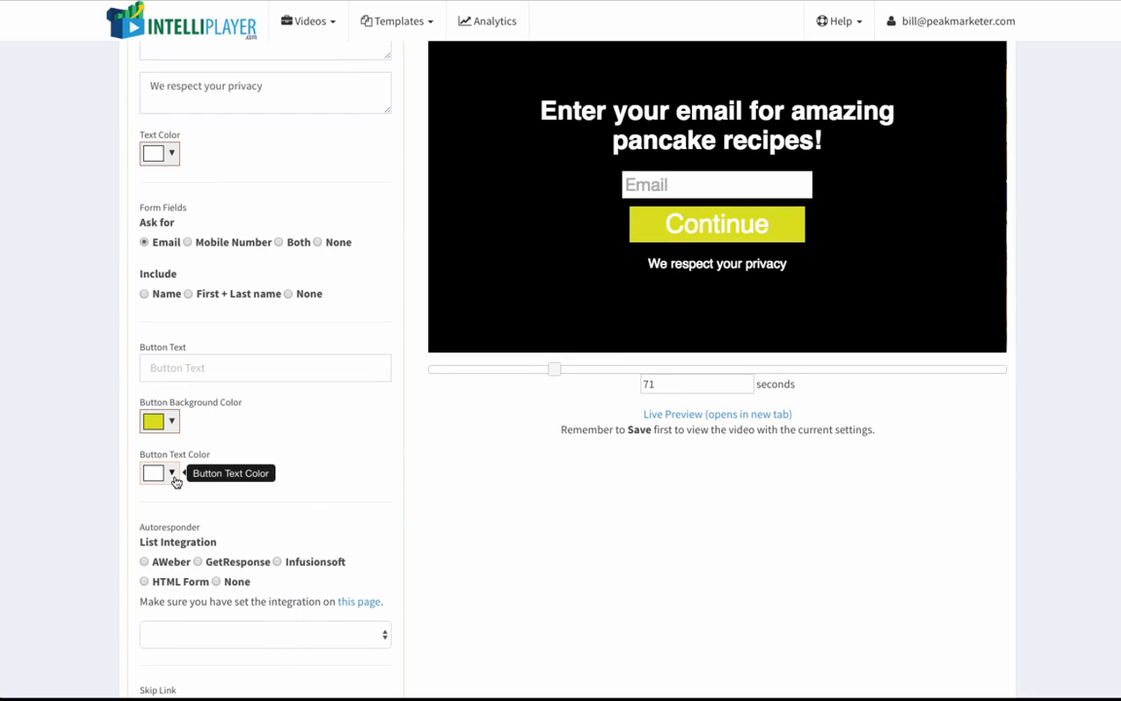
{"action": "left_click", "coordinate": [171, 473]}
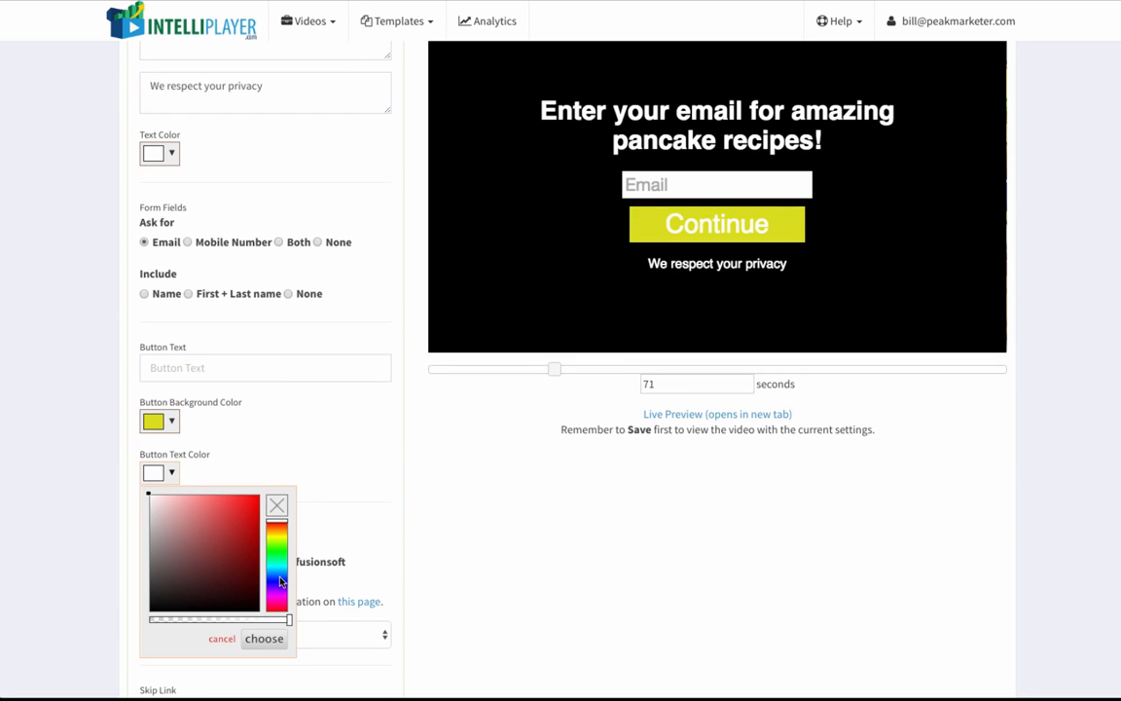
{"action": "left_click", "coordinate": [280, 581]}
{"action": "left_click", "coordinate": [244, 519]}
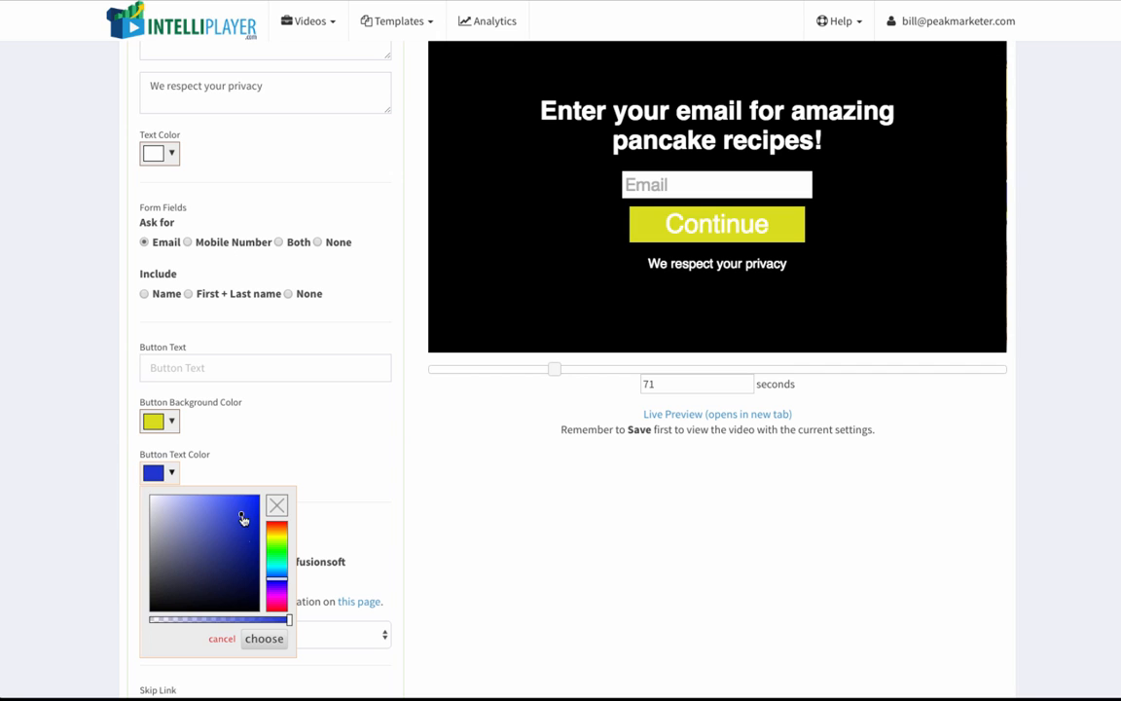
{"action": "left_click", "coordinate": [265, 639]}
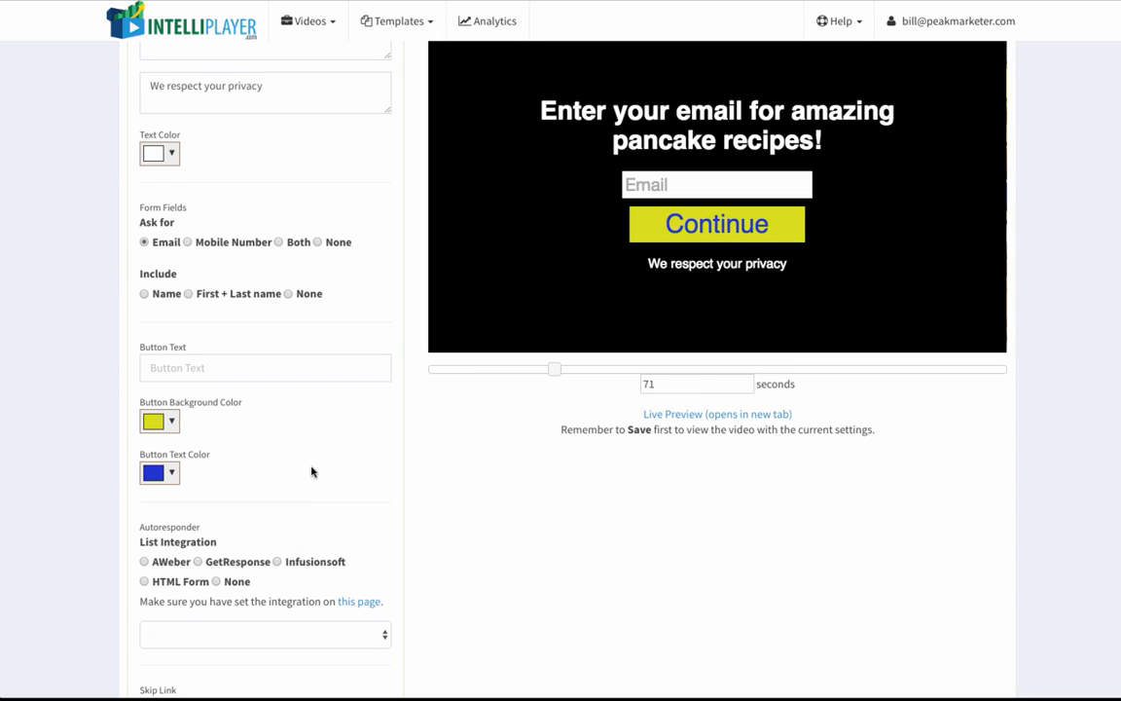
Step: Check the account's Integrations page for the autoresponder services that can be added, and return to the video's optin settings
{"action": "scroll", "coordinate": [311, 472], "scroll_direction": "down", "scroll_amount": 3}
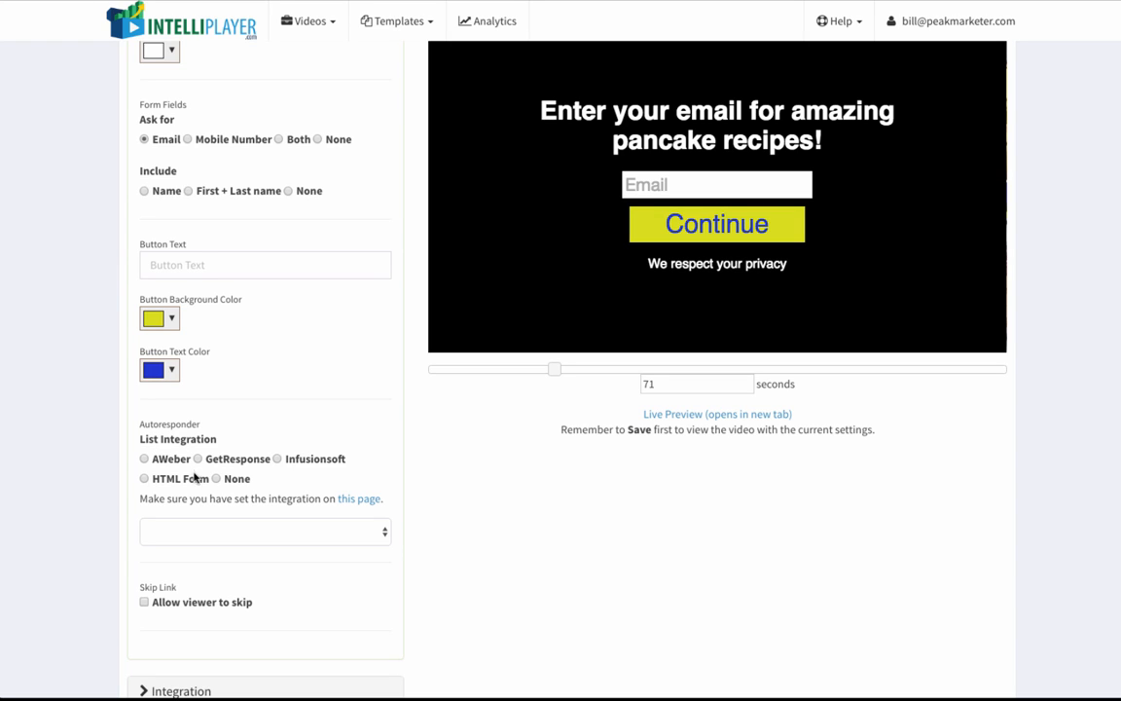
{"action": "left_click", "coordinate": [952, 29]}
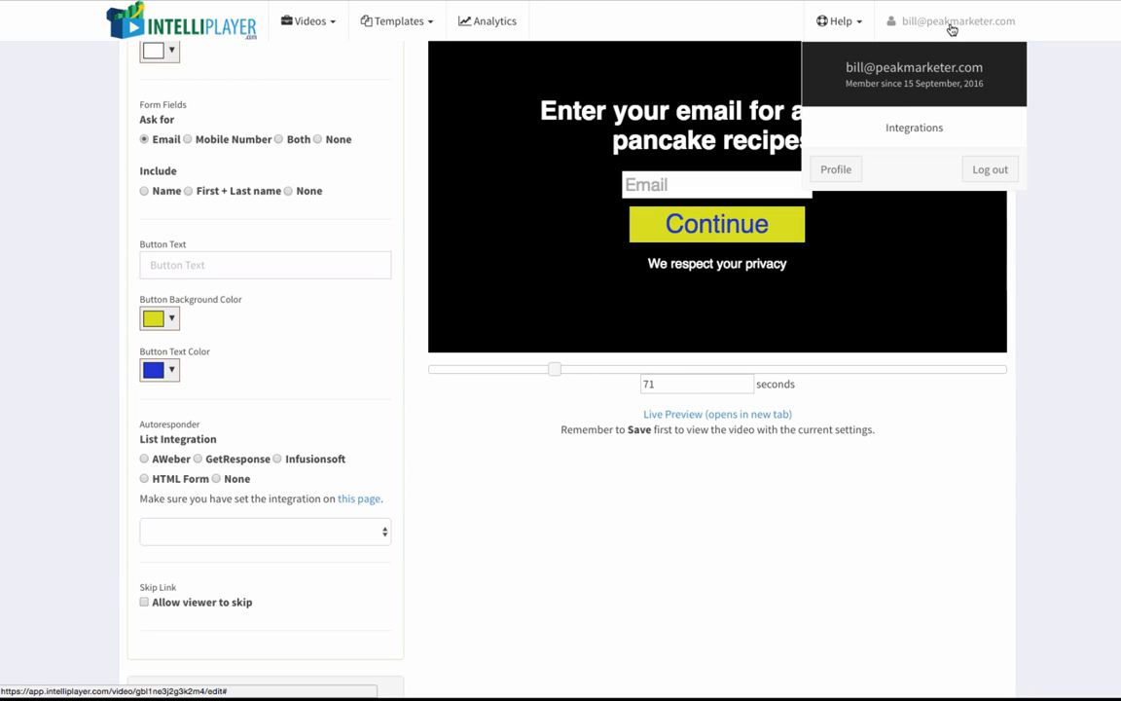
{"action": "left_click", "coordinate": [912, 130]}
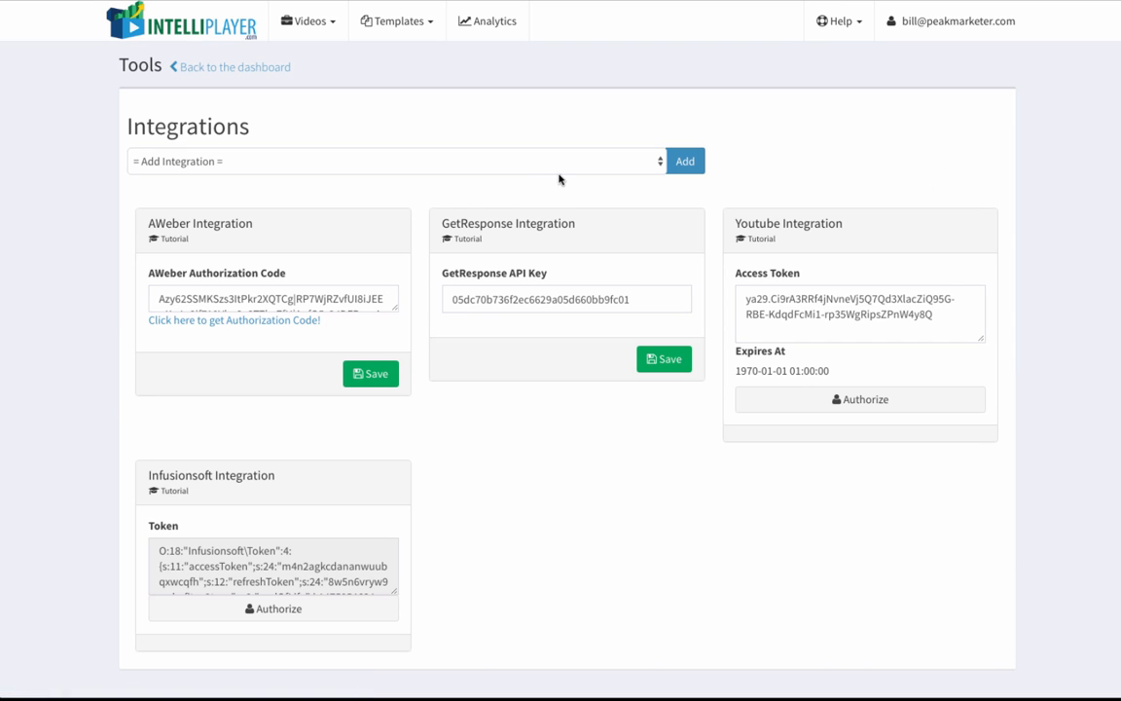
{"action": "left_click", "coordinate": [559, 168]}
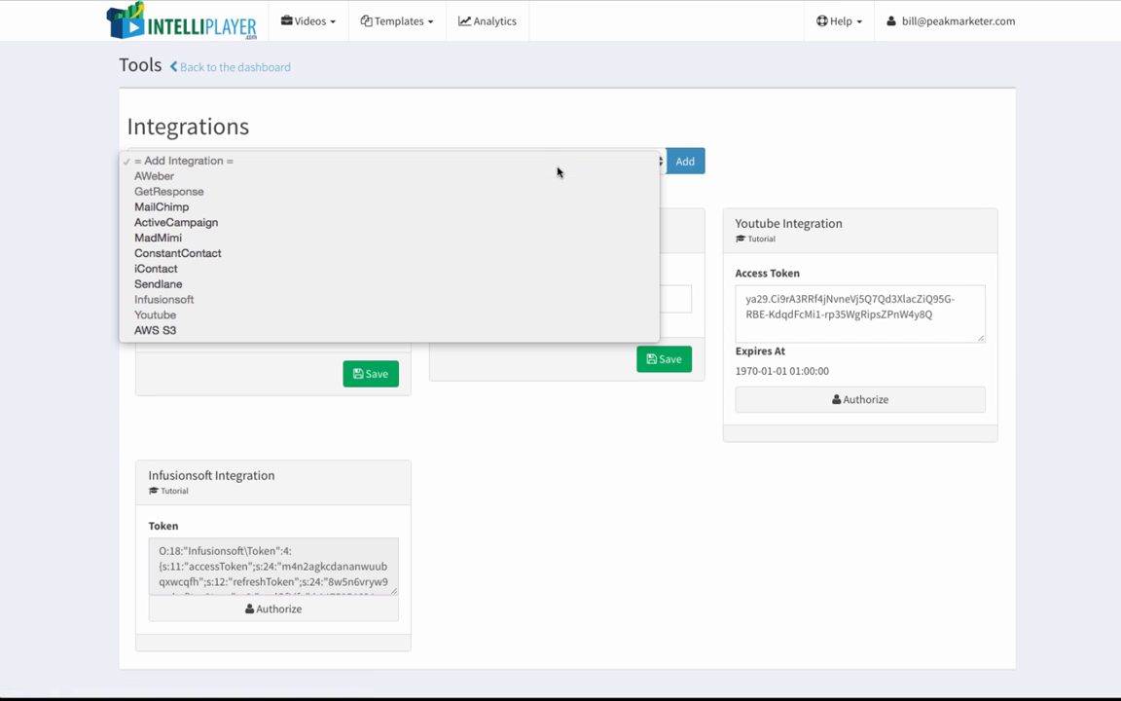
{"action": "left_click", "coordinate": [480, 505]}
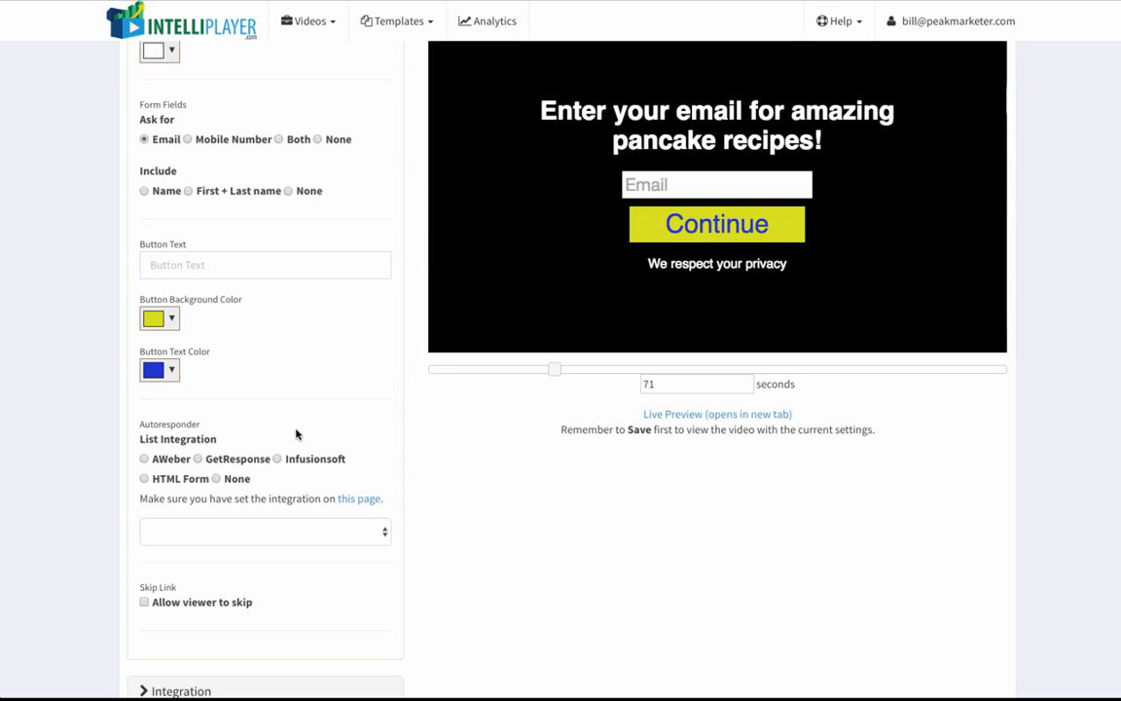
{"action": "scroll", "coordinate": [297, 436], "scroll_direction": "down", "scroll_amount": 1}
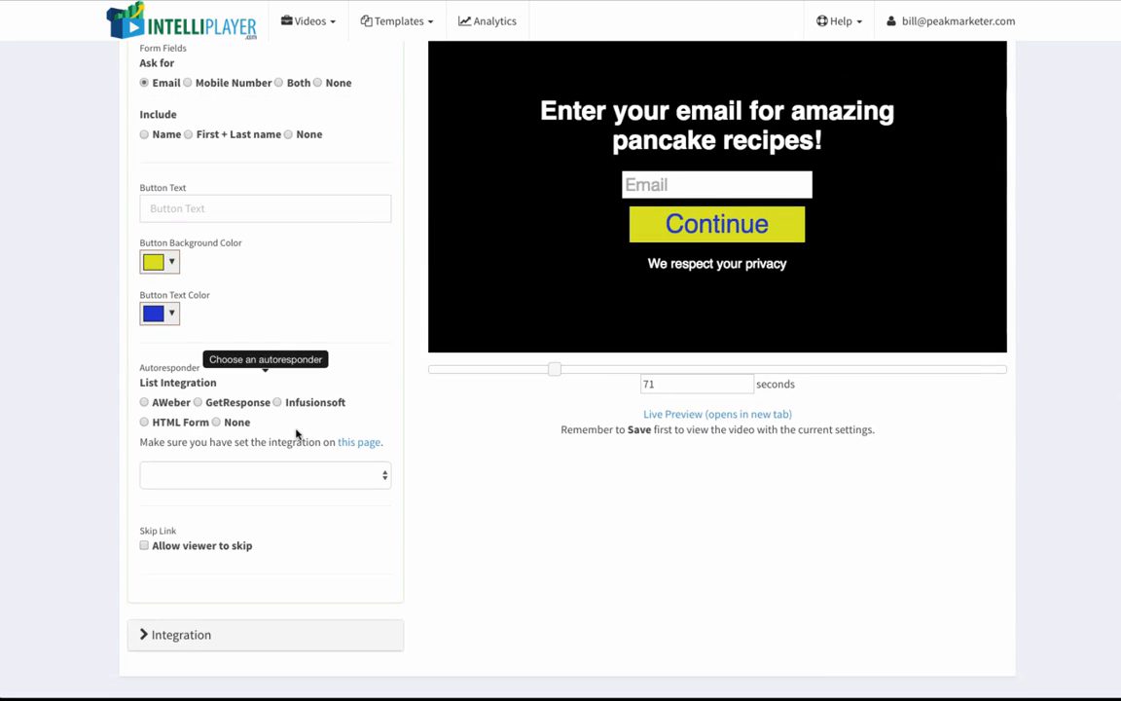
Step: Allow viewers to skip the optin and switch that option off again
{"action": "left_click", "coordinate": [144, 546]}
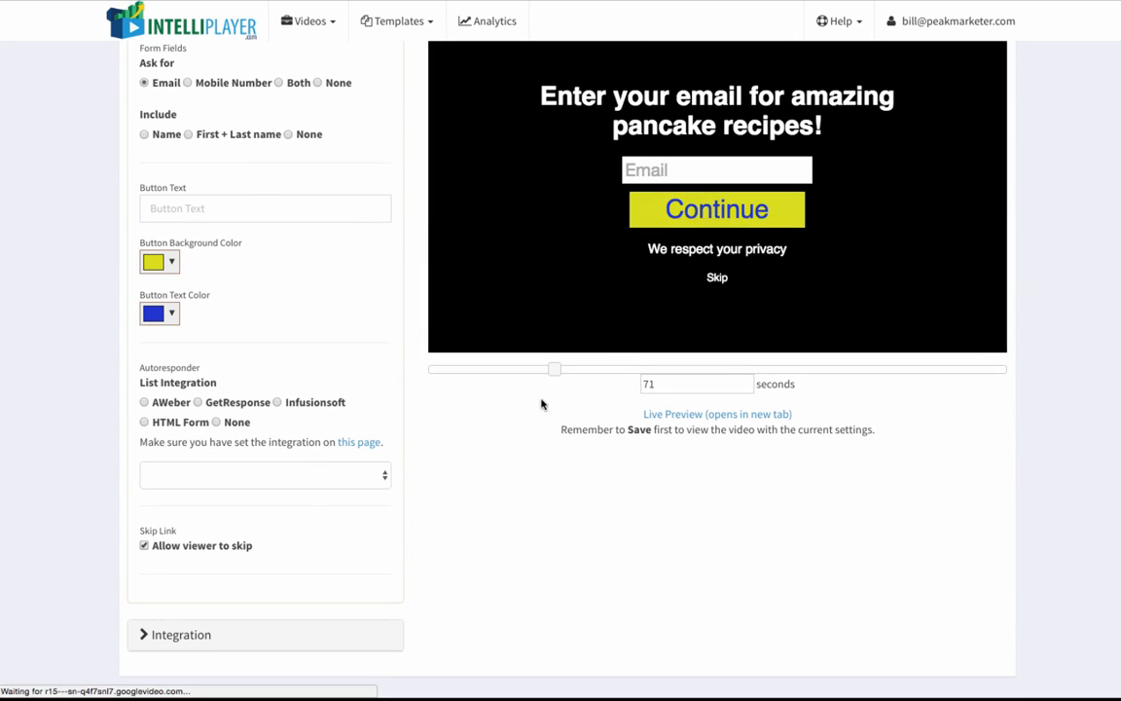
{"action": "left_click", "coordinate": [159, 548]}
Step: Save the pancake video's settings and copy its embed code
{"action": "scroll", "coordinate": [301, 495], "scroll_direction": "up", "scroll_amount": 10}
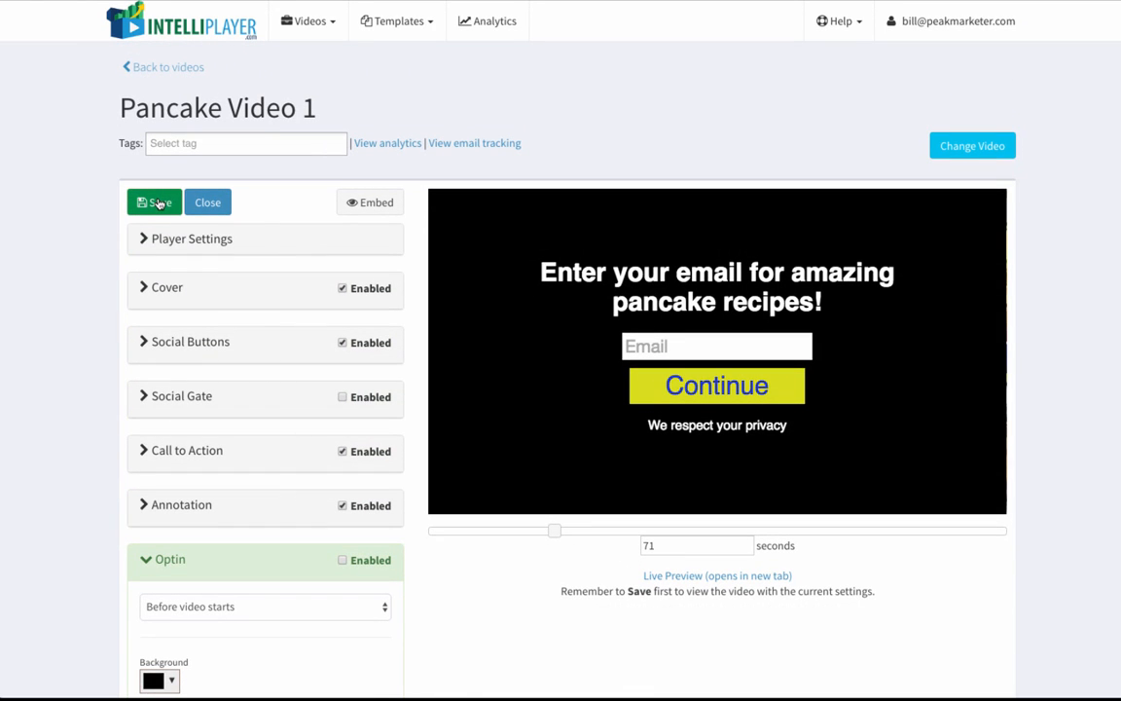
{"action": "left_click", "coordinate": [161, 204]}
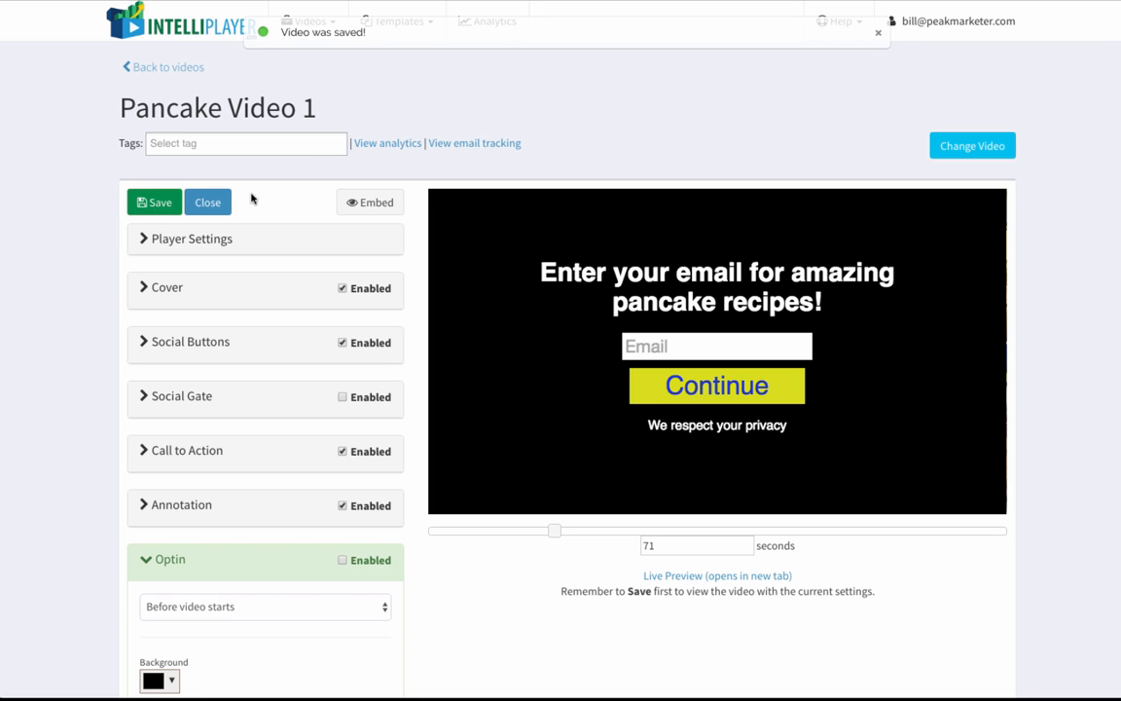
{"action": "left_click", "coordinate": [365, 203]}
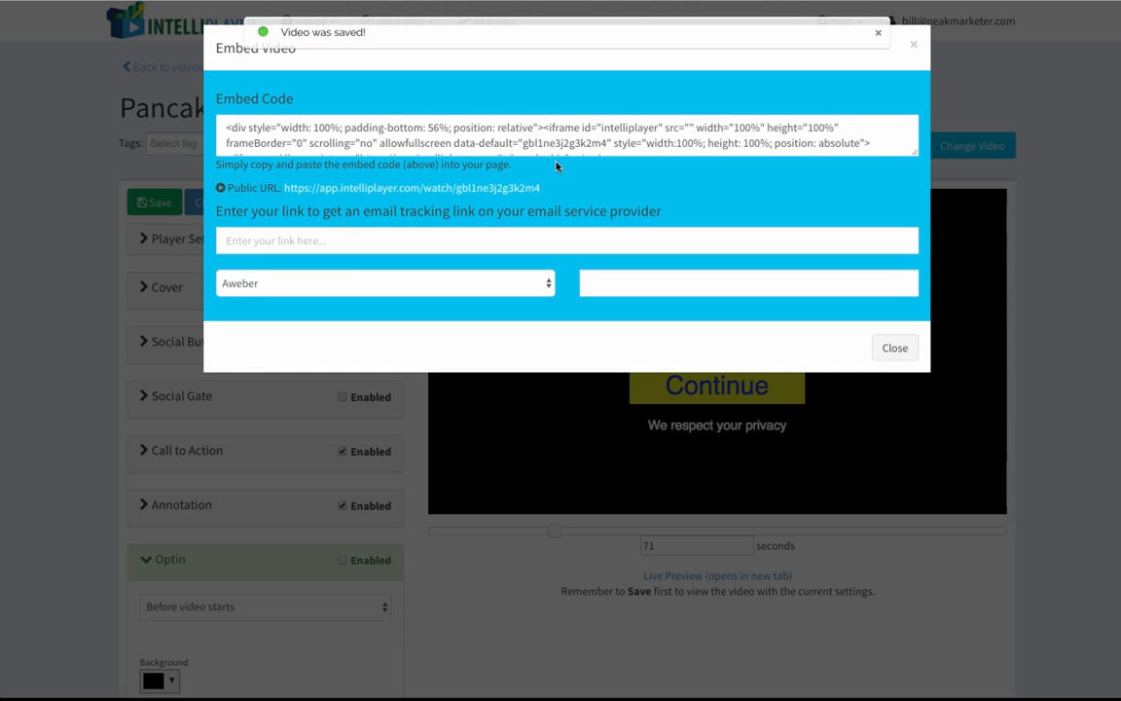
{"action": "left_click", "coordinate": [550, 137]}
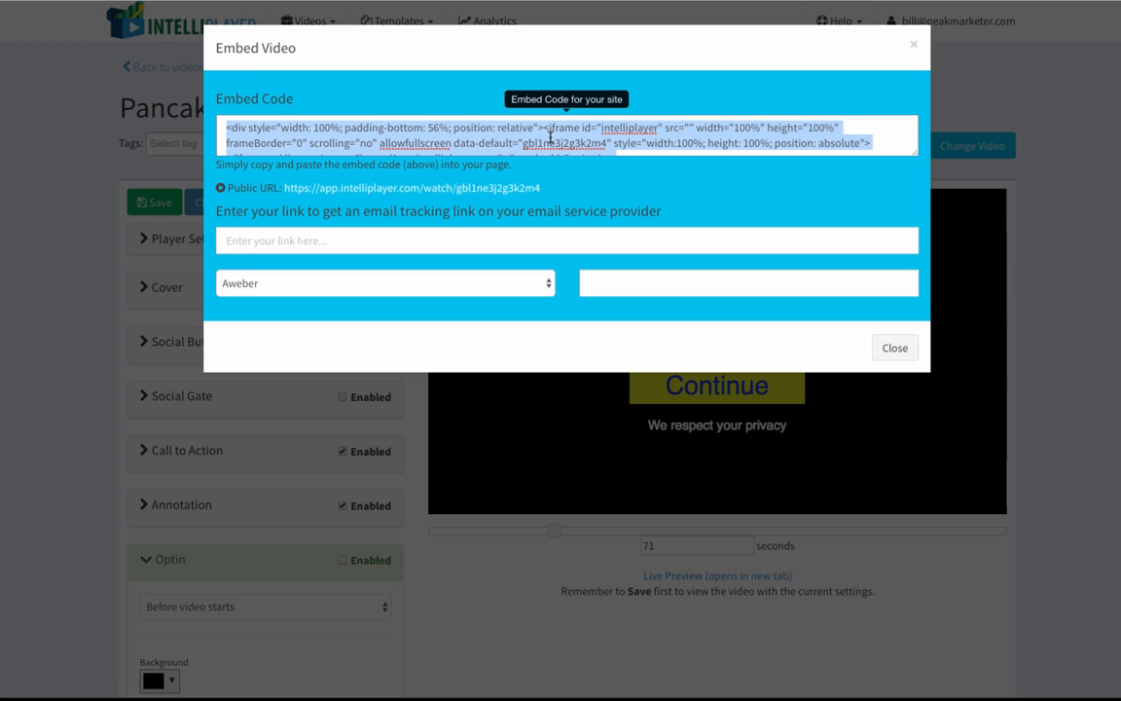
{"action": "left_click", "coordinate": [913, 46]}
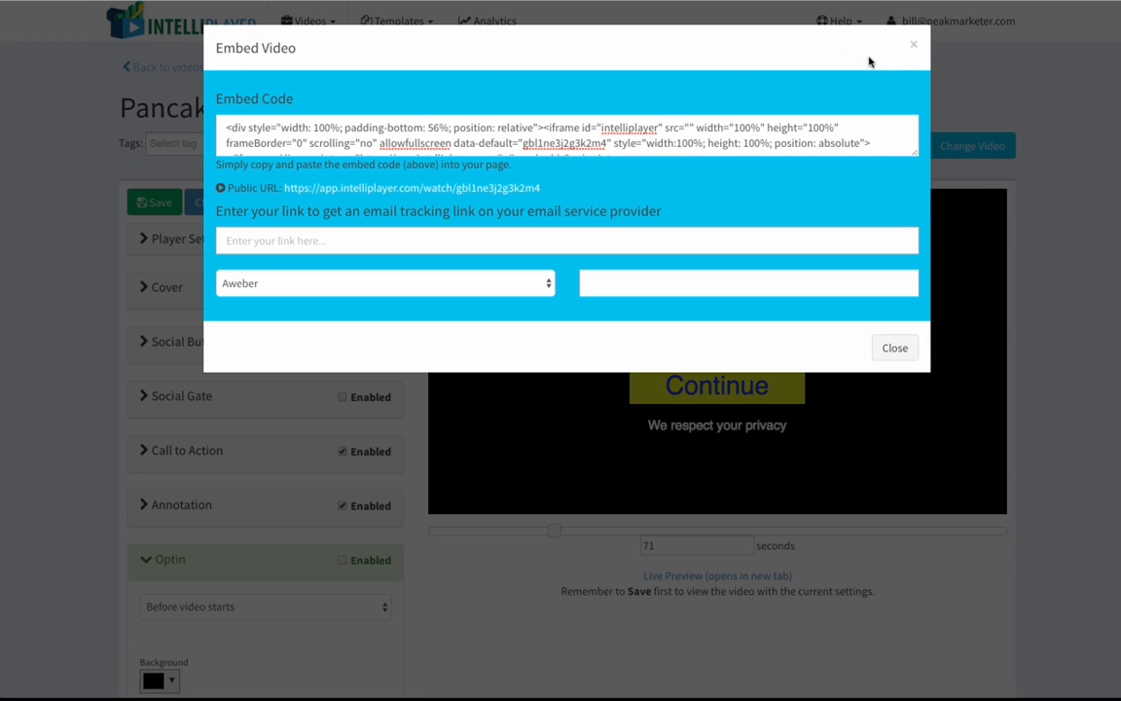
{"action": "left_click", "coordinate": [913, 44]}
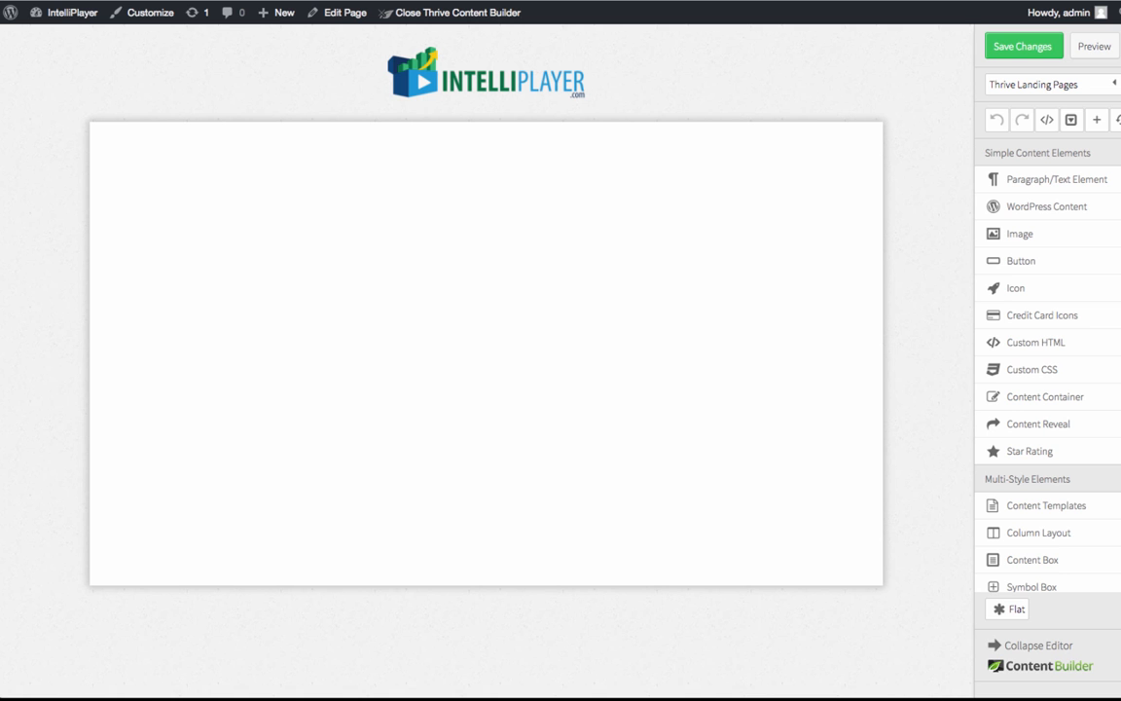
Step: Switch to the page in Thrive Content Builder, replace its Custom HTML code with the copied embed code and save the page
{"action": "left_click", "coordinate": [456, 207]}
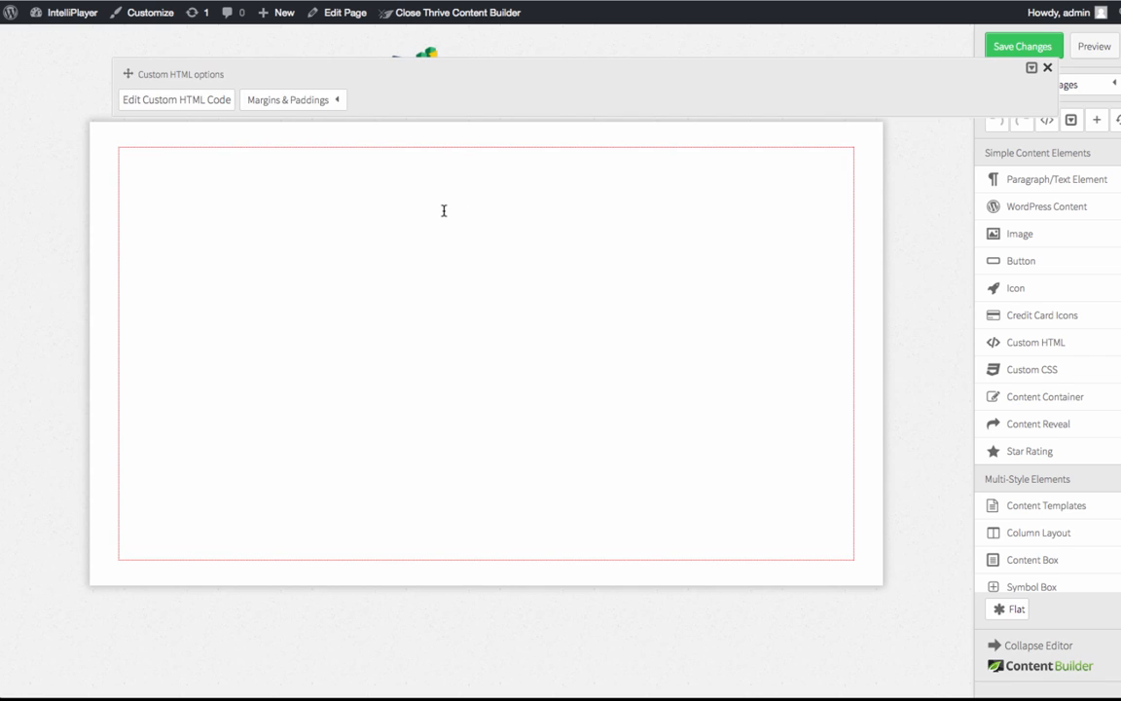
{"action": "left_click", "coordinate": [175, 100]}
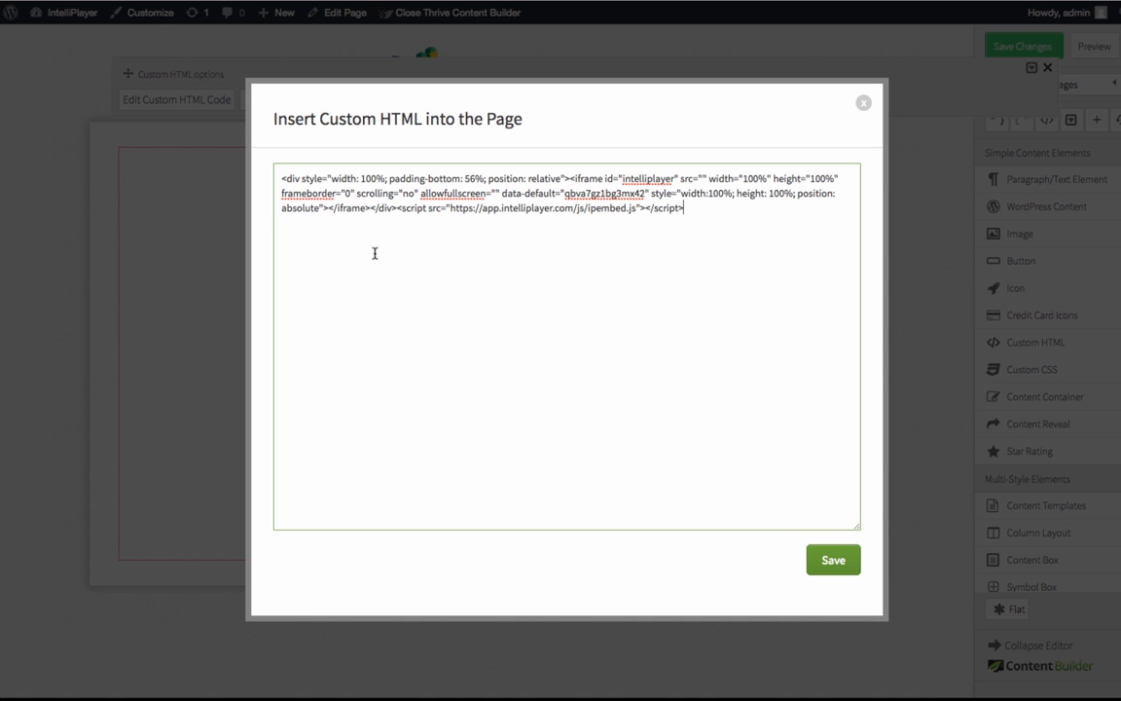
{"action": "key", "text": "ctrl+a"}
{"action": "left_click", "coordinate": [458, 192]}
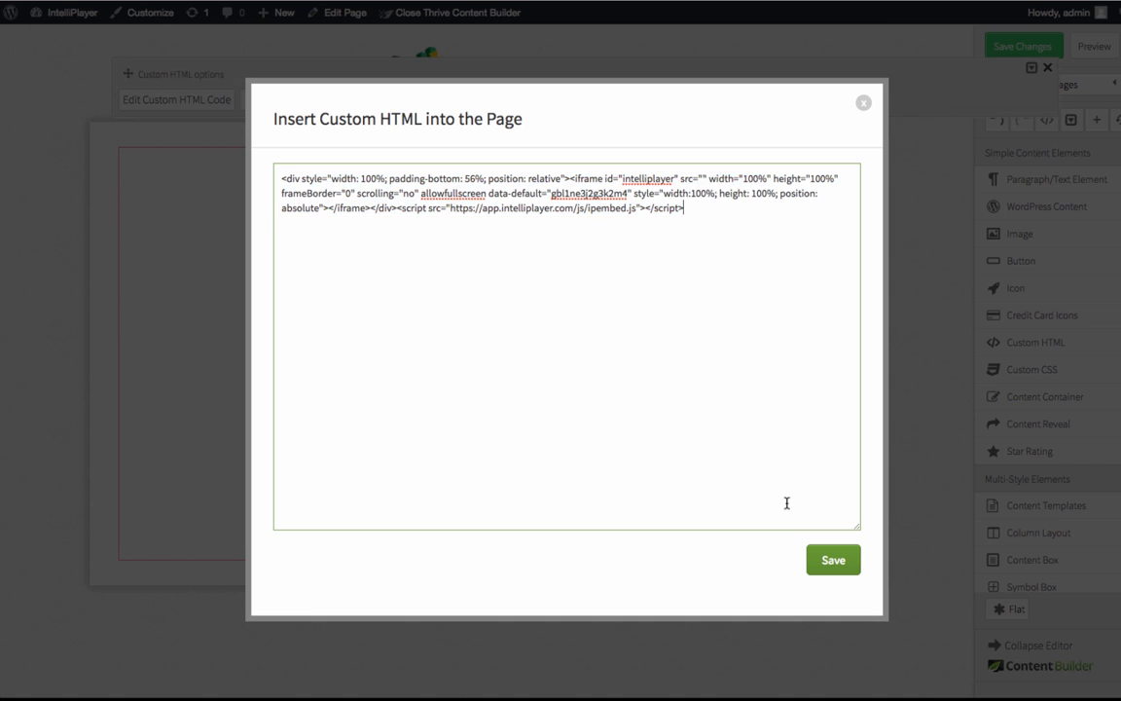
{"action": "left_click", "coordinate": [836, 563]}
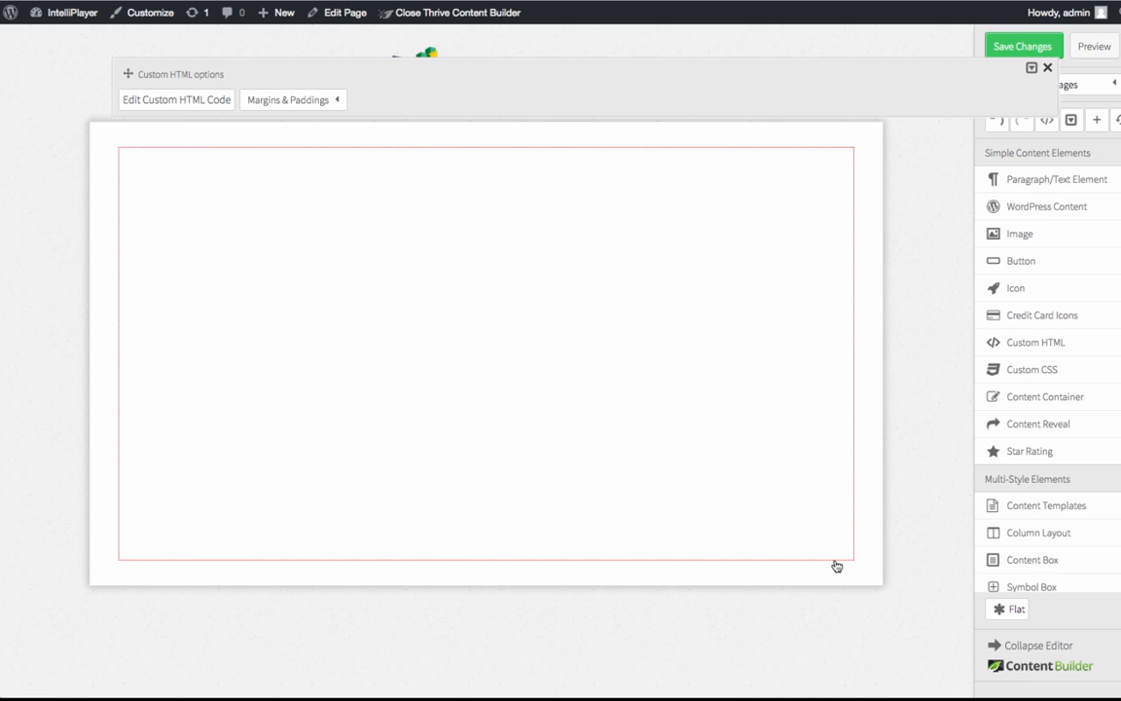
{"action": "left_click", "coordinate": [1026, 46]}
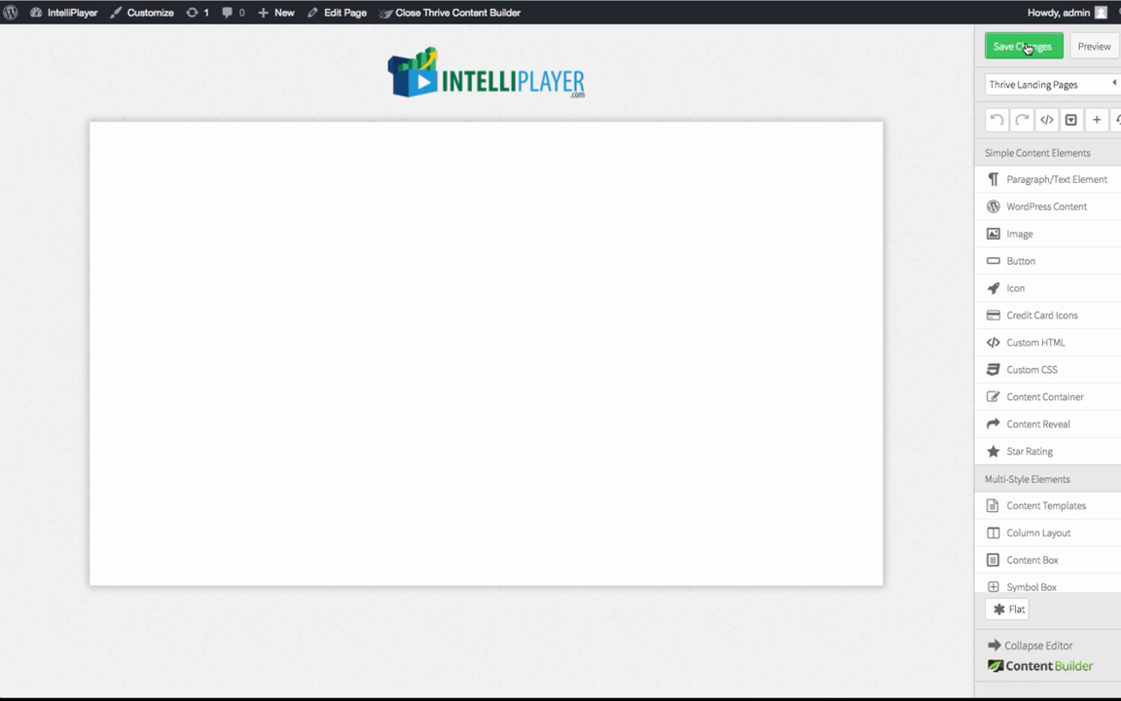
Step: Preview the page and play the embedded pancake video to check its cover, call to action and annotation
{"action": "left_click", "coordinate": [1084, 50]}
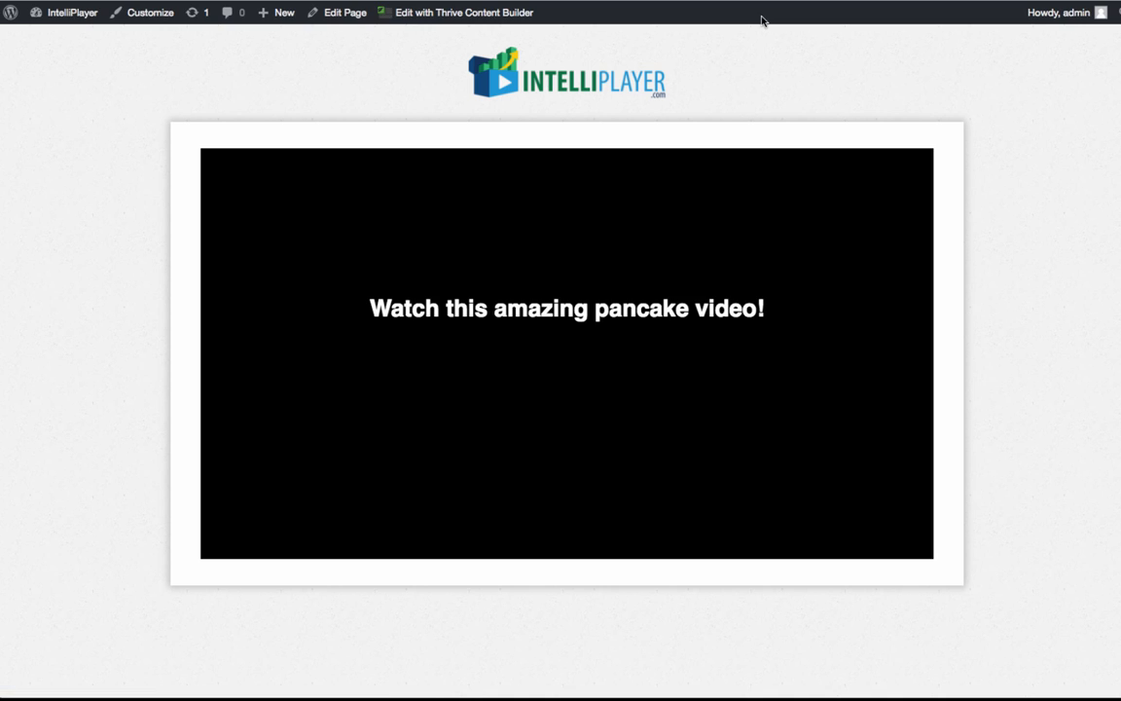
{"action": "left_click", "coordinate": [566, 313]}
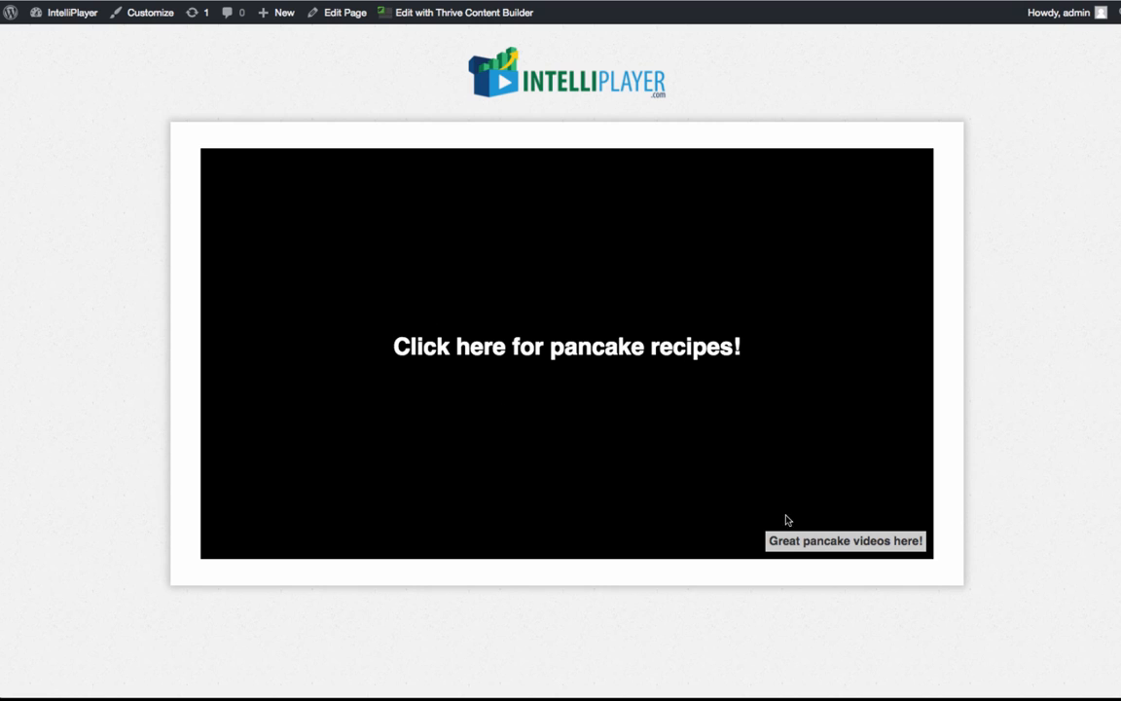
Step: Try the "Great pancake videos here!" annotation link, switch back to IntelliPlayer and look over the analytics list of all videos
{"action": "left_click", "coordinate": [807, 543]}
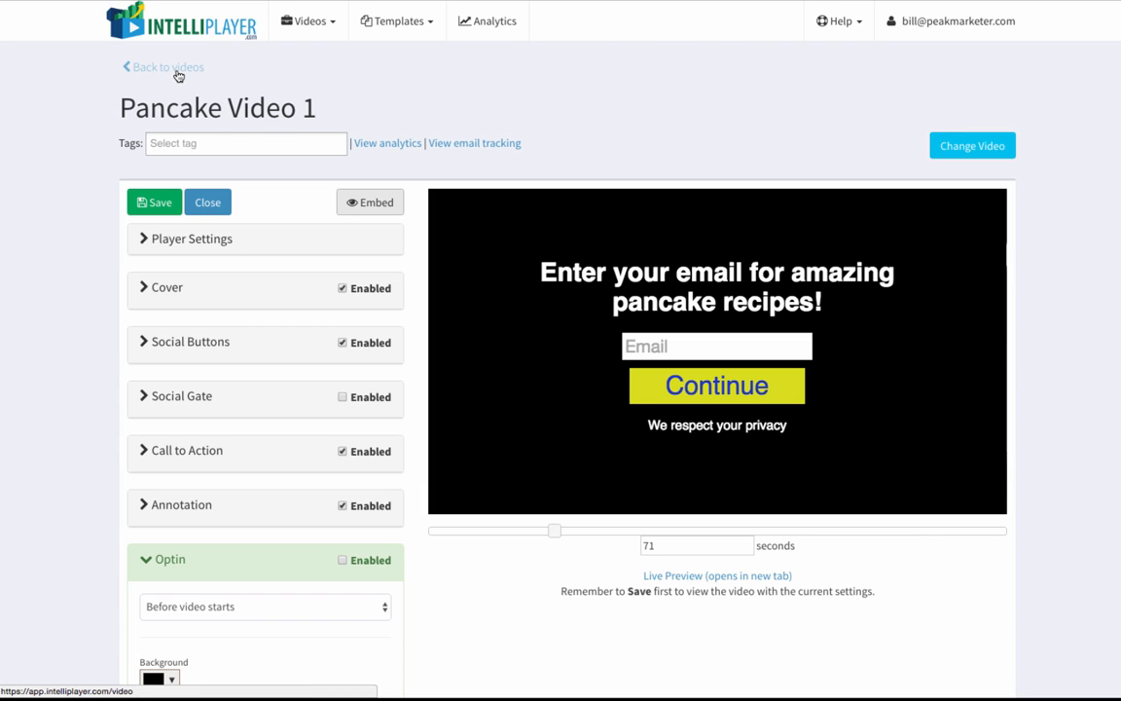
{"action": "left_click", "coordinate": [491, 32]}
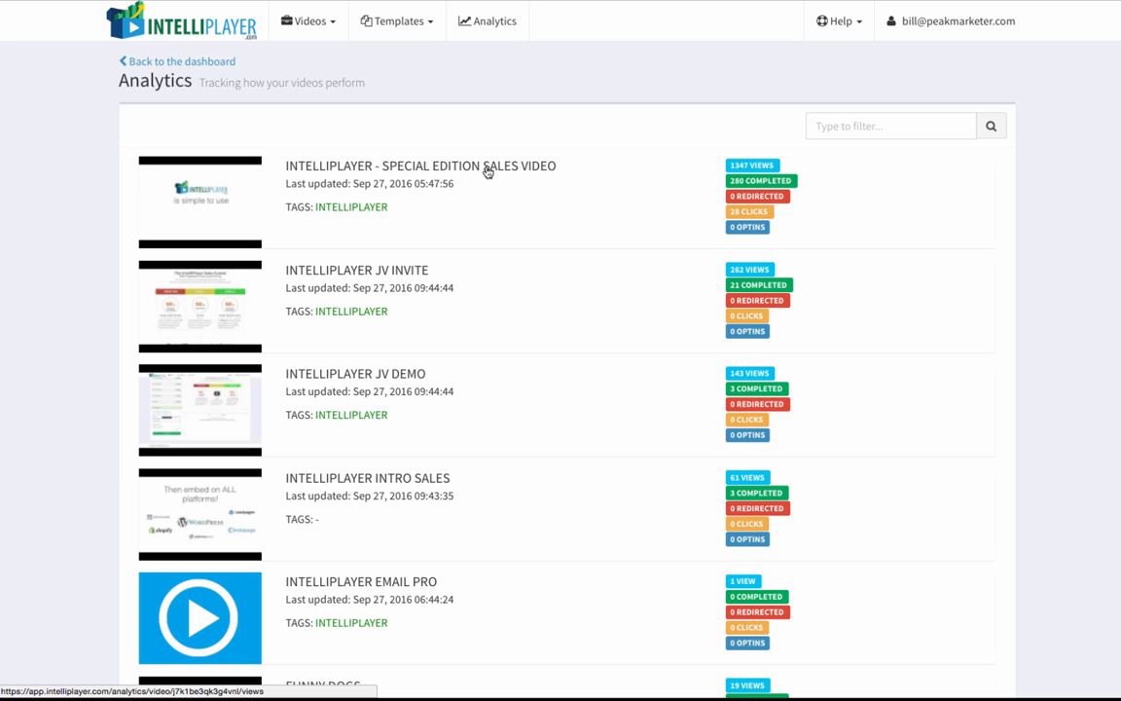
{"action": "scroll", "coordinate": [426, 300], "scroll_direction": "down", "scroll_amount": 2}
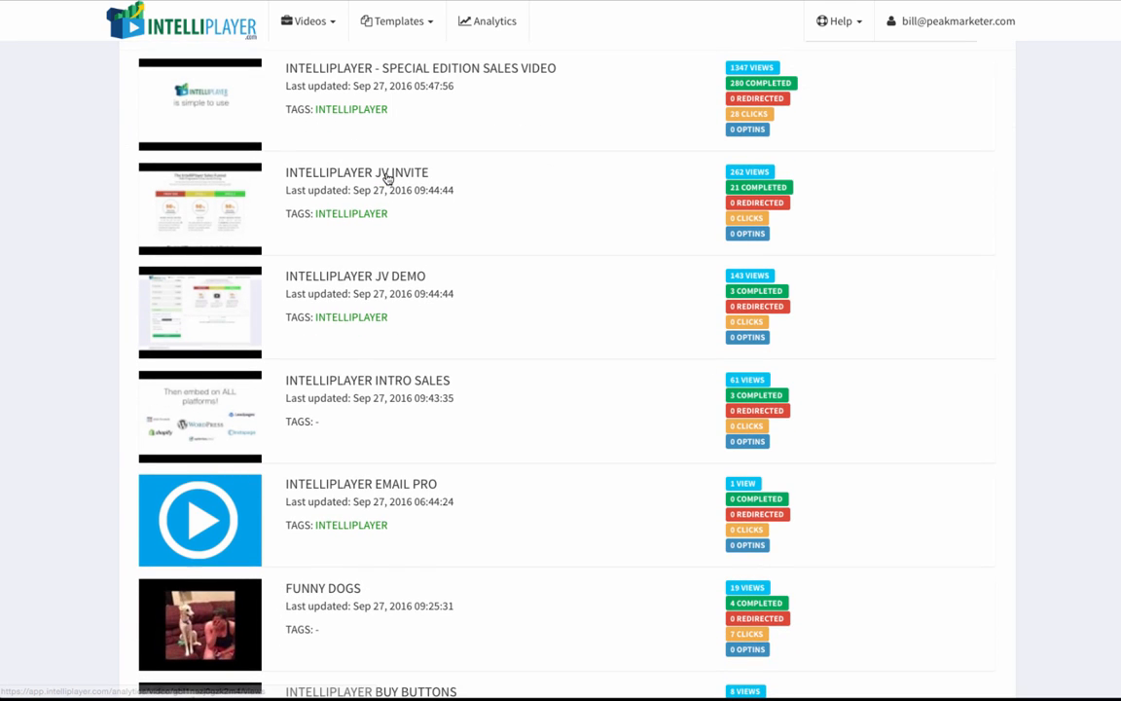
Step: Examine the IntelliPlayer JV Invite video's analytics, including overview, drop off time, views and completed charts, and return to the analytics list
{"action": "left_click", "coordinate": [386, 178]}
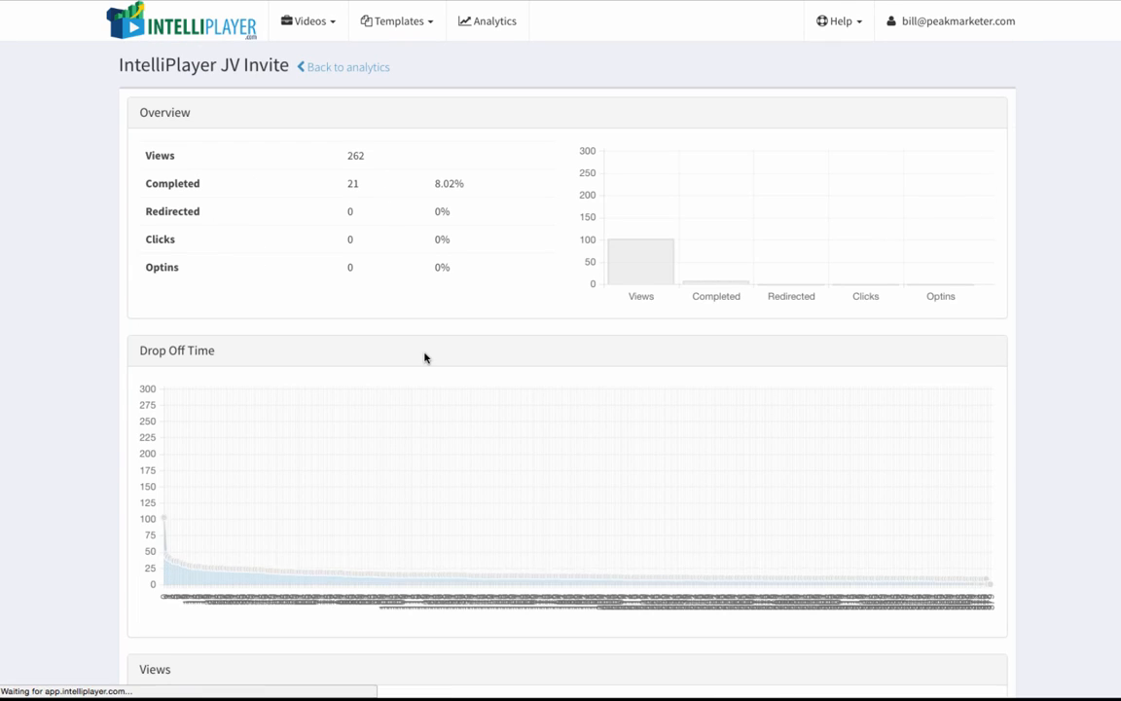
{"action": "scroll", "coordinate": [424, 357], "scroll_direction": "down", "scroll_amount": 2}
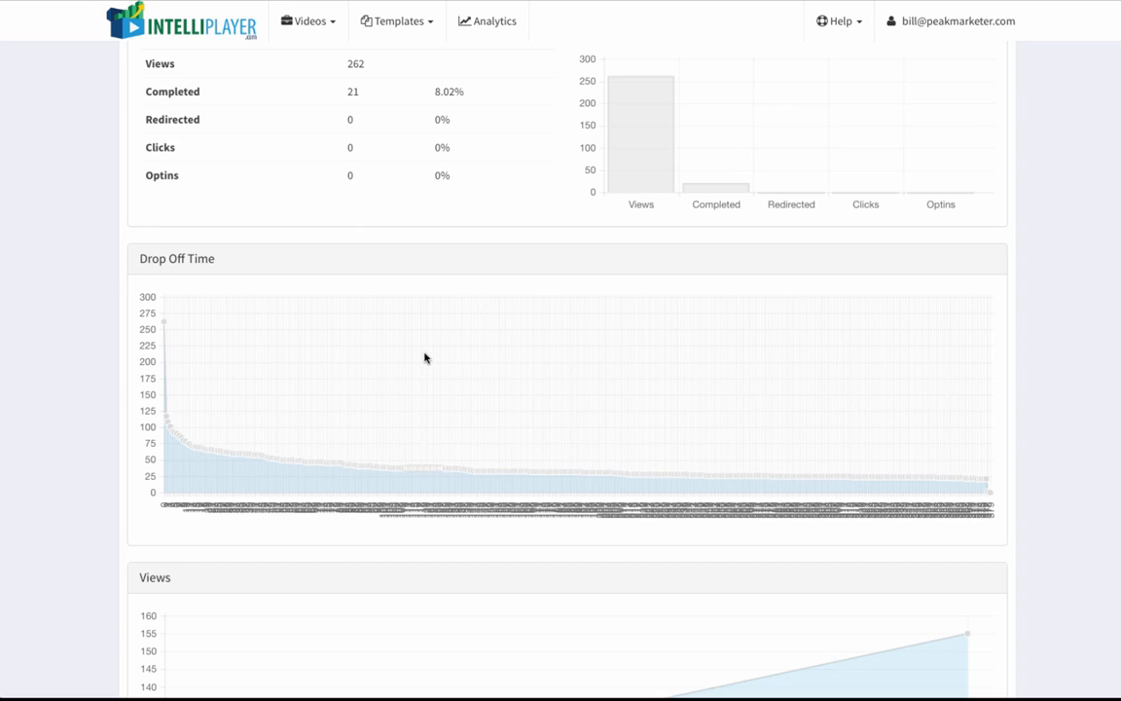
{"action": "scroll", "coordinate": [424, 357], "scroll_direction": "down", "scroll_amount": 10}
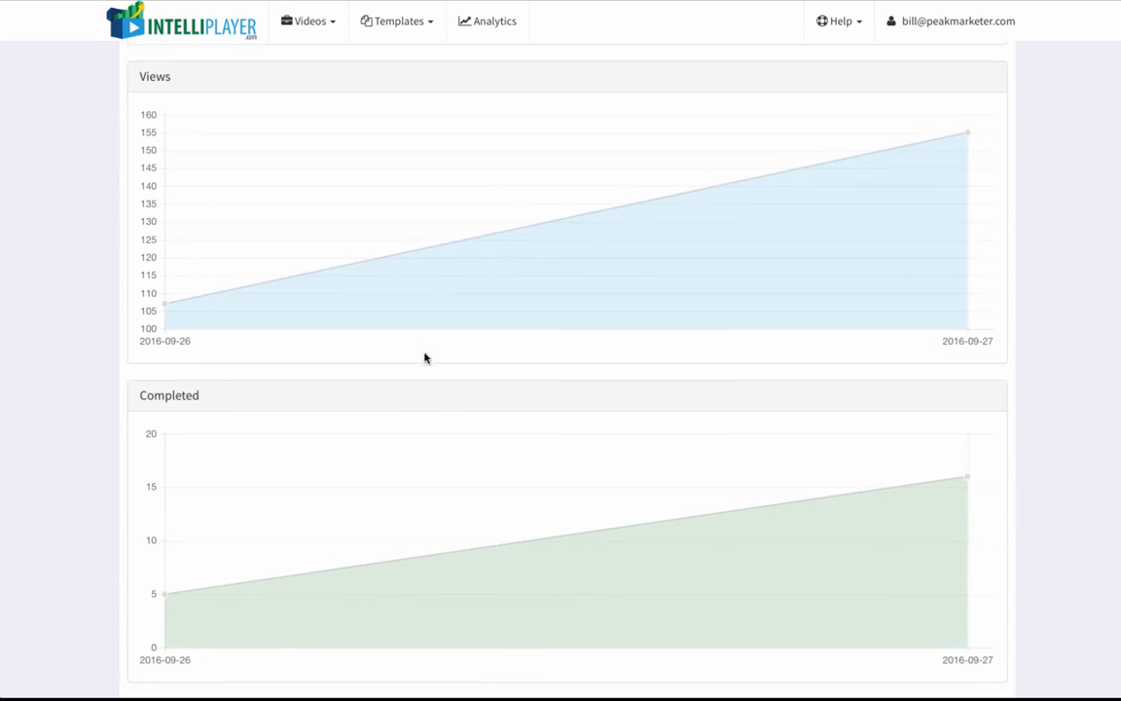
{"action": "scroll", "coordinate": [424, 358], "scroll_direction": "down", "scroll_amount": 1}
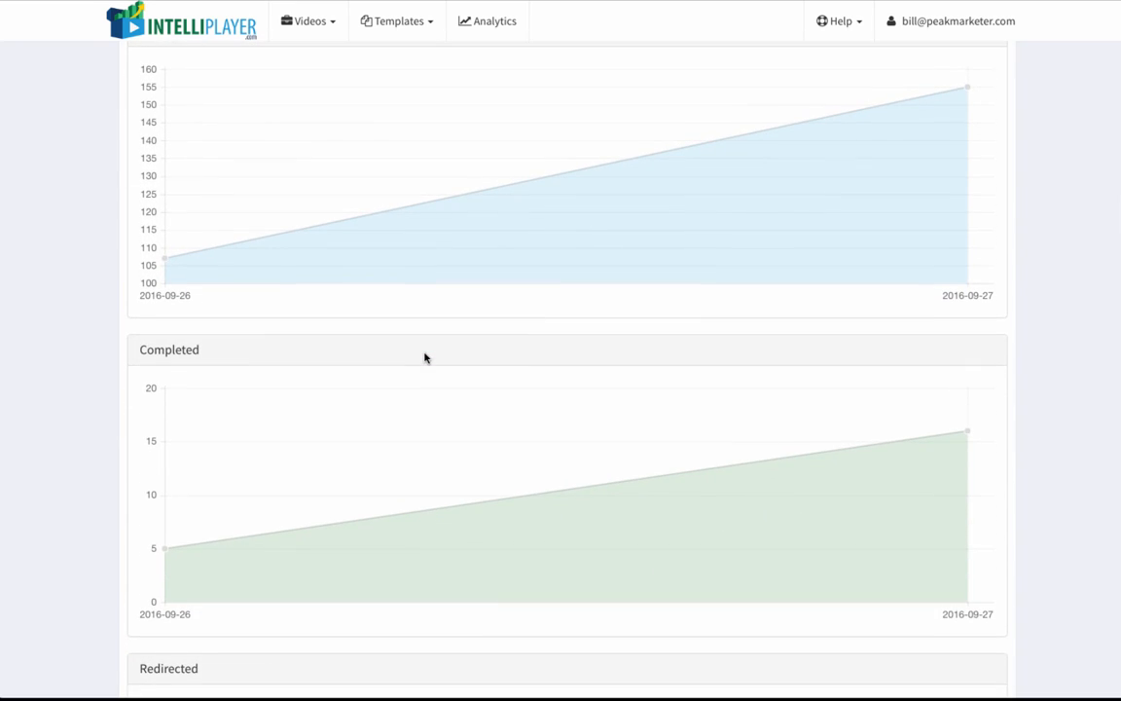
{"action": "scroll", "coordinate": [424, 358], "scroll_direction": "down", "scroll_amount": 4}
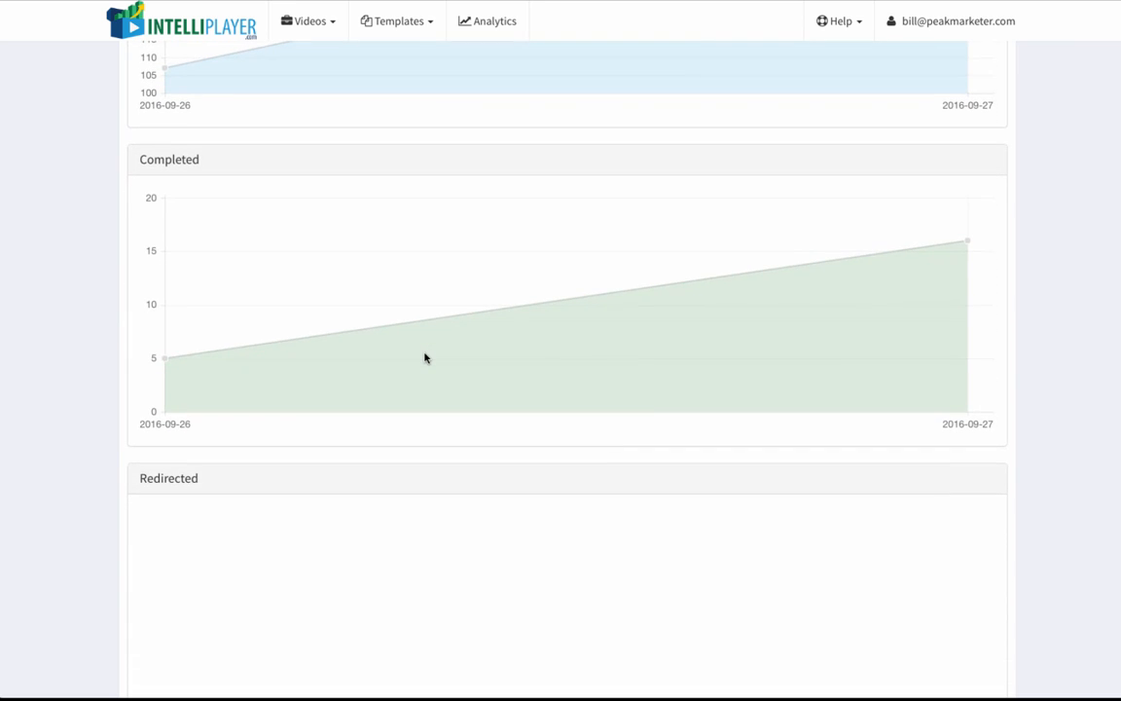
{"action": "scroll", "coordinate": [434, 283], "scroll_direction": "up", "scroll_amount": 10}
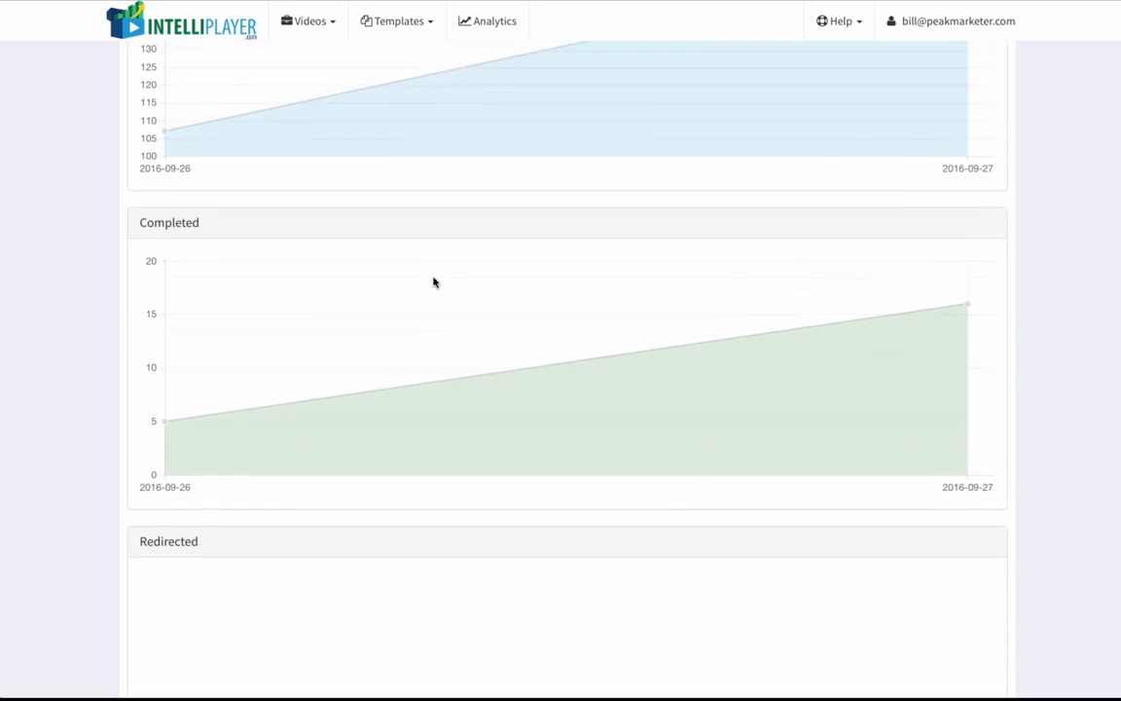
{"action": "scroll", "coordinate": [378, 405], "scroll_direction": "up", "scroll_amount": 5}
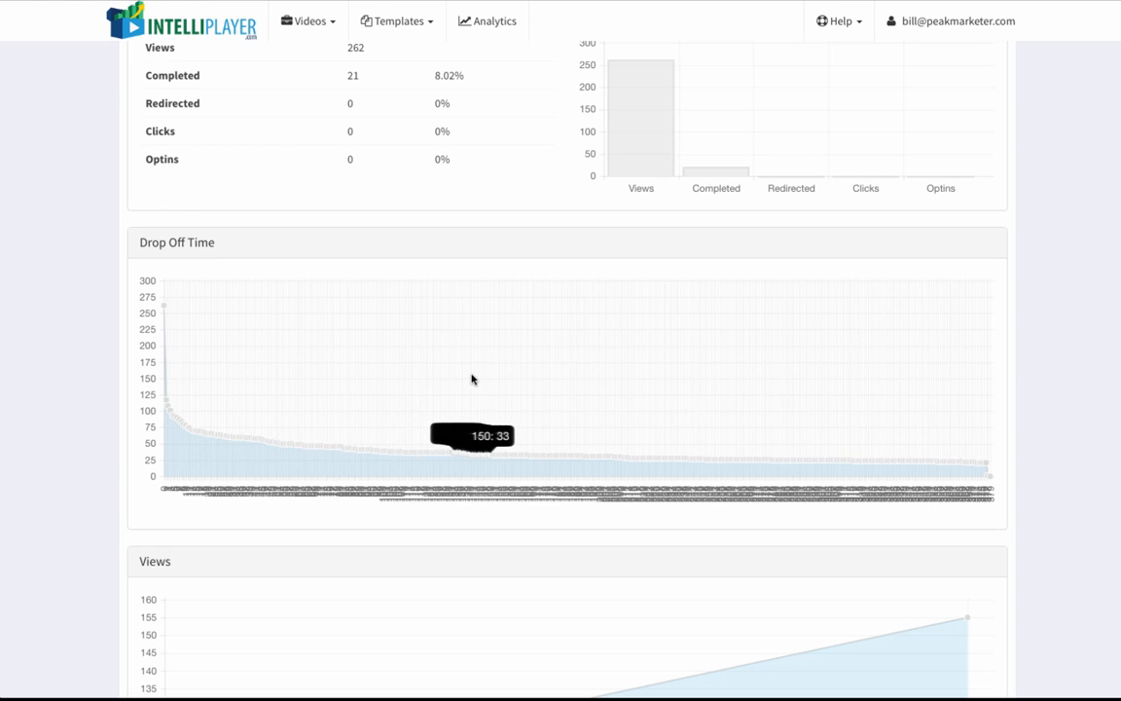
{"action": "scroll", "coordinate": [470, 378], "scroll_direction": "up", "scroll_amount": 3}
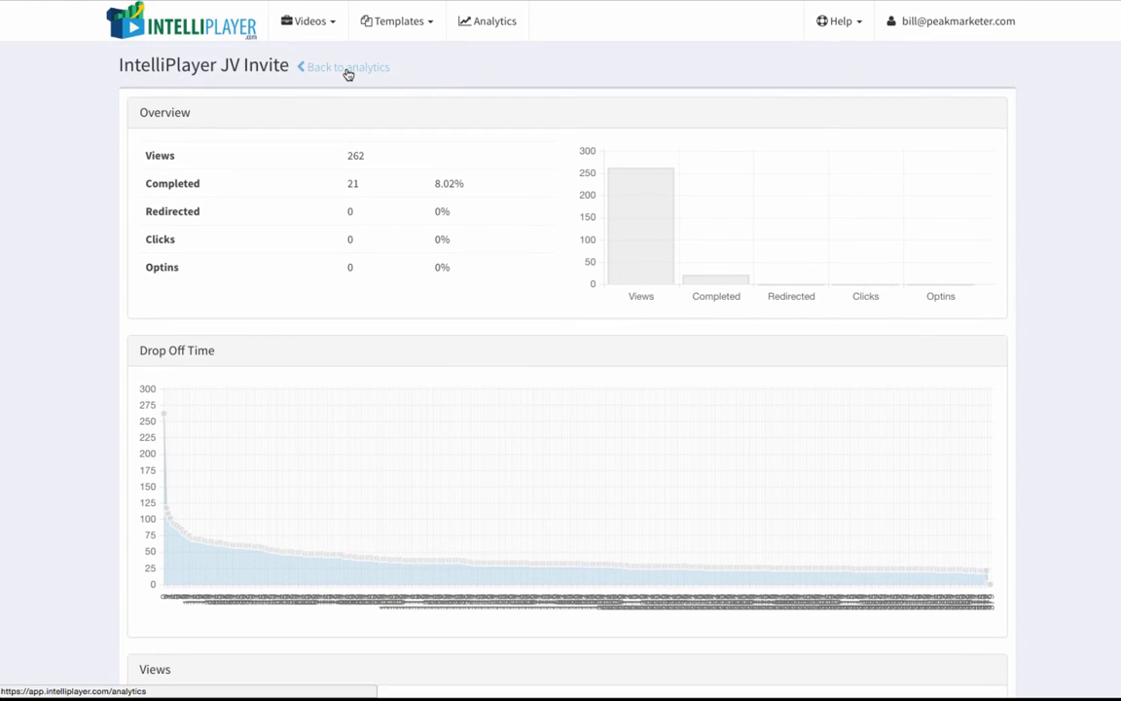
{"action": "left_click", "coordinate": [345, 71]}
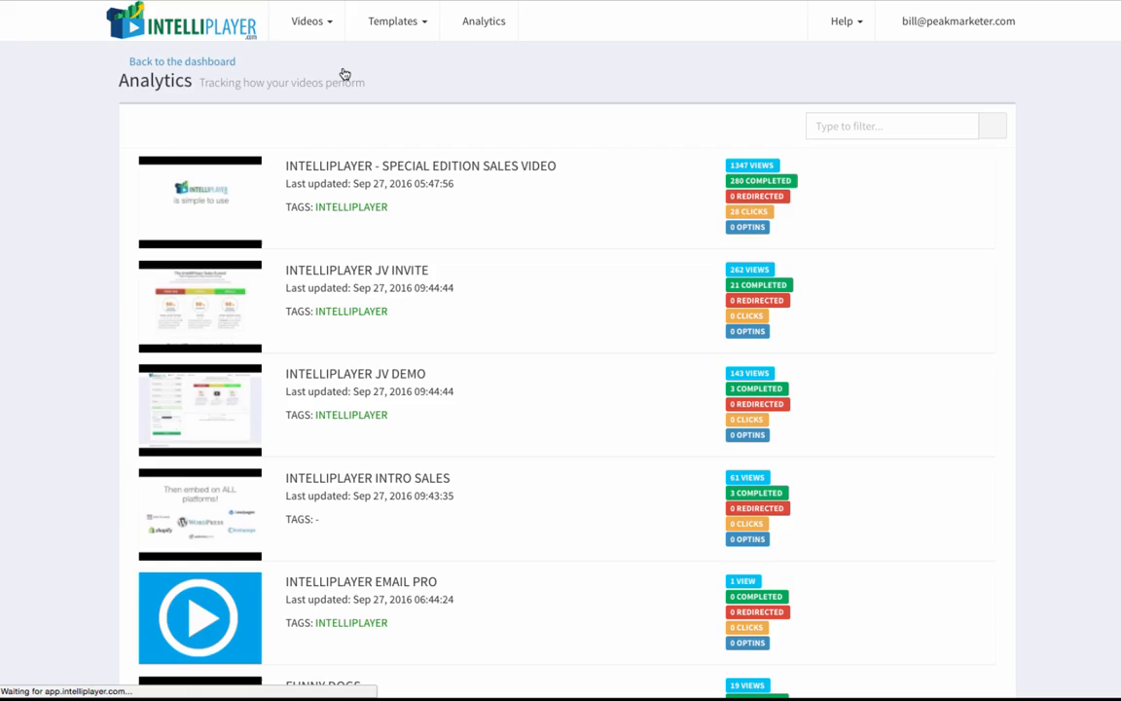